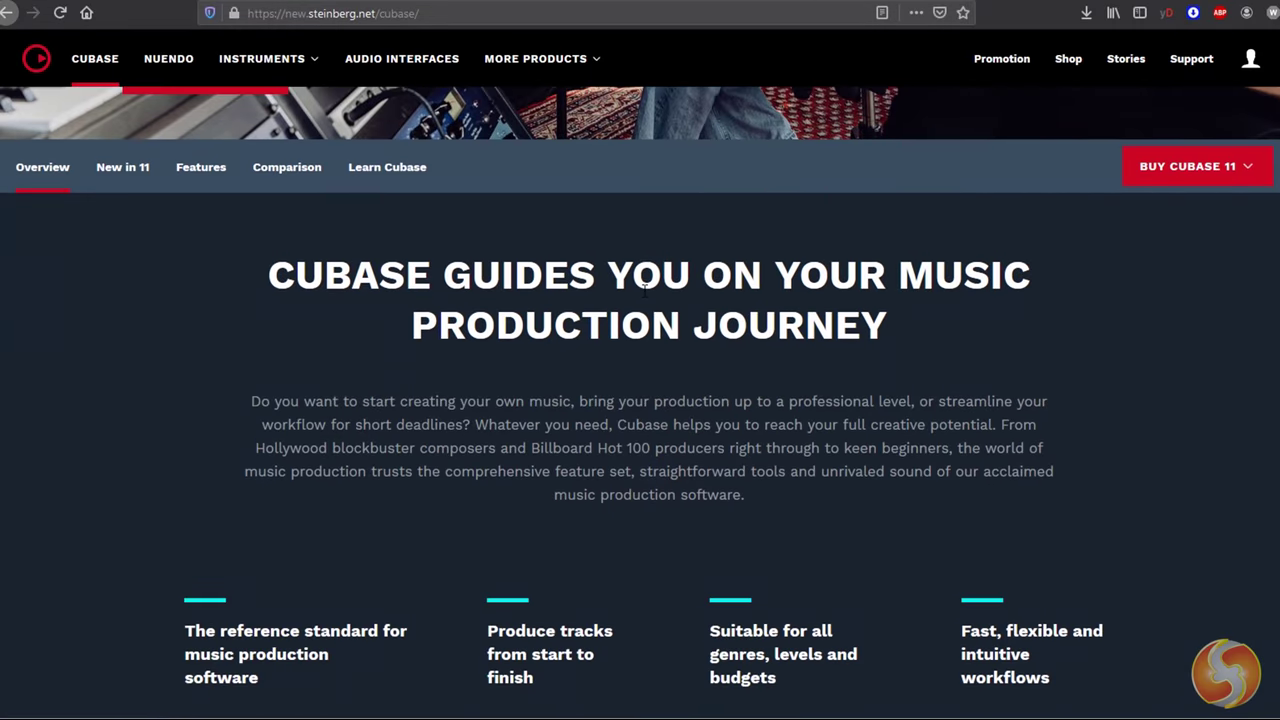
Scroll down to the Buy Cubase 11 editions and prices and close the 'Cubase 11 out now!' popup
scroll(643, 290, down, 5)
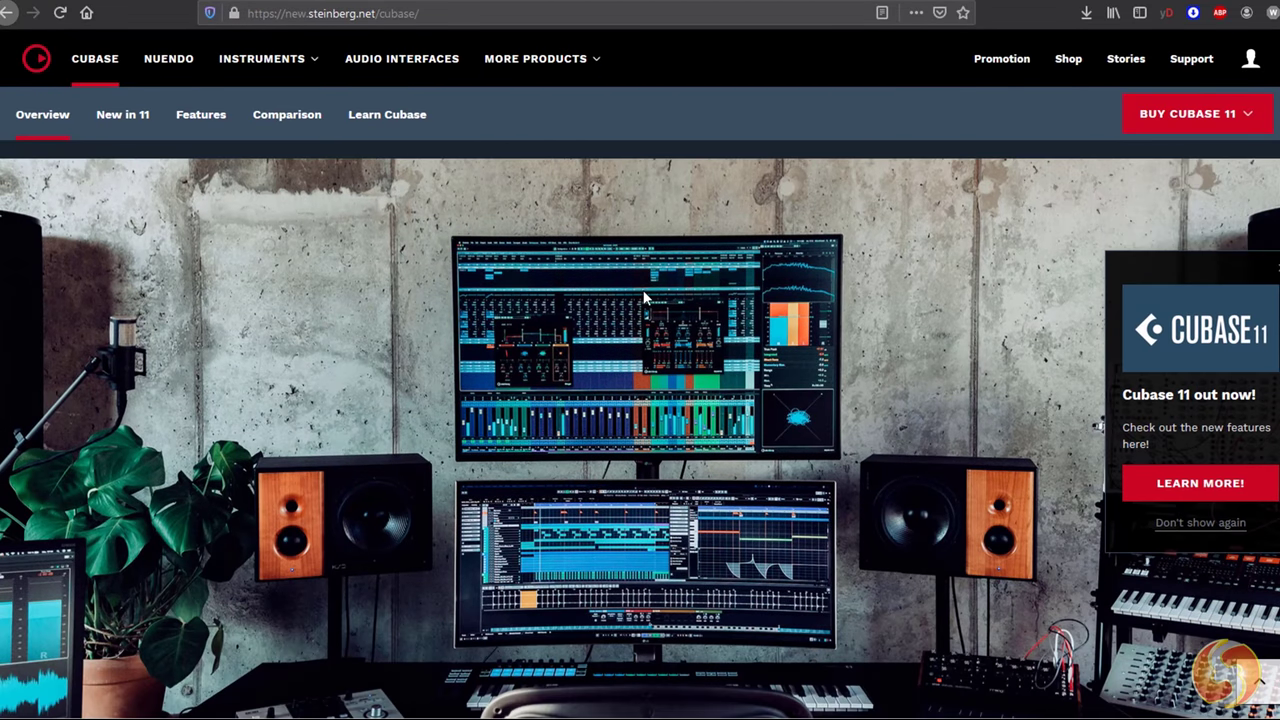
scroll(643, 296, down, 9)
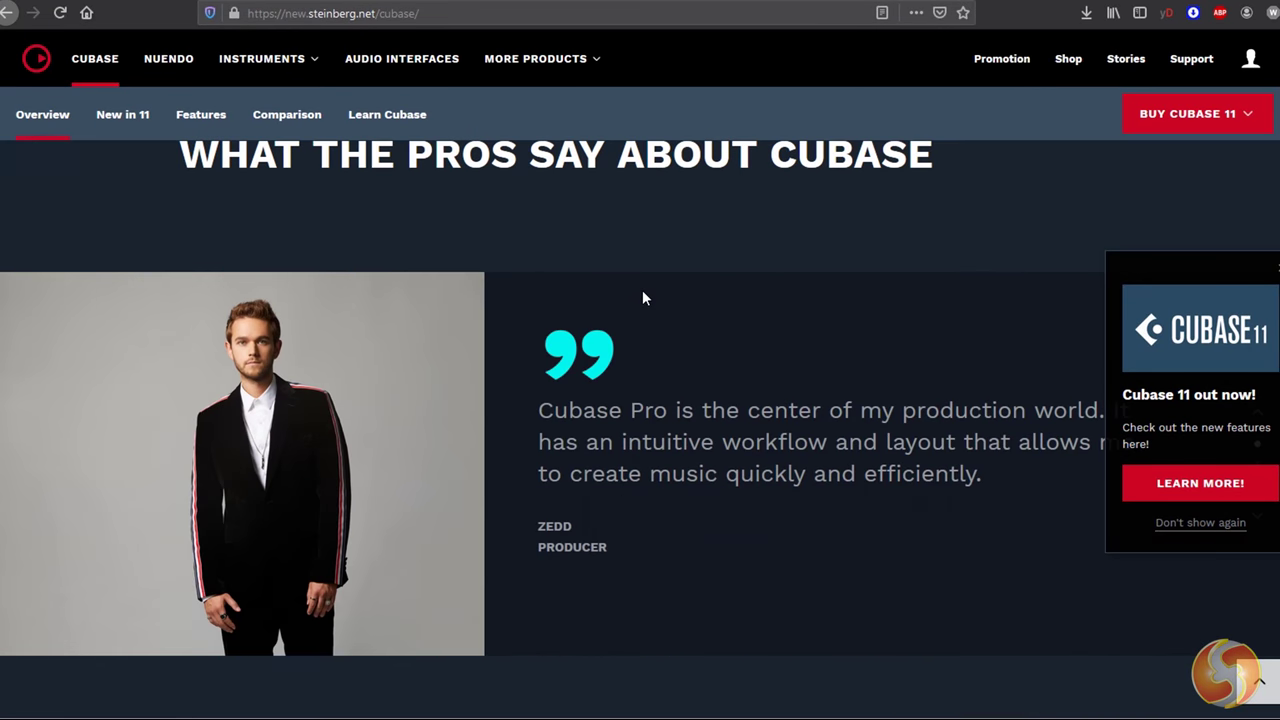
scroll(643, 297, down, 8)
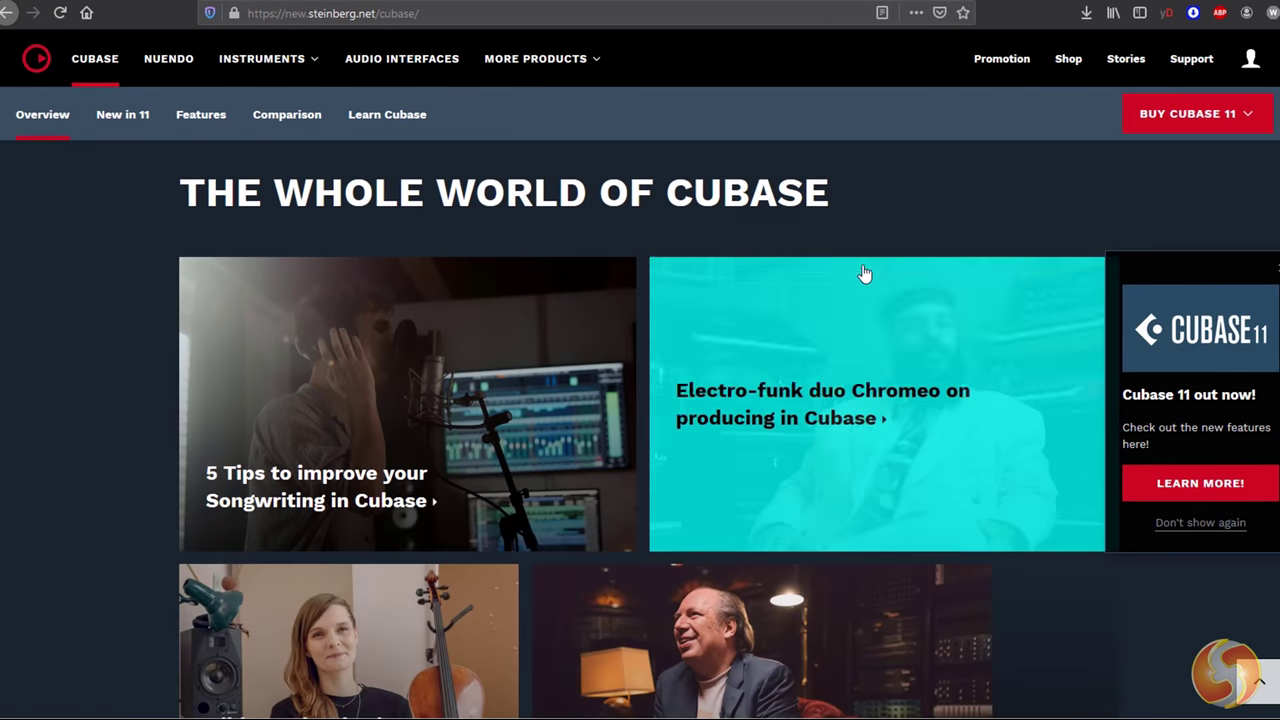
scroll(868, 277, down, 3)
scroll(1135, 330, up, 3)
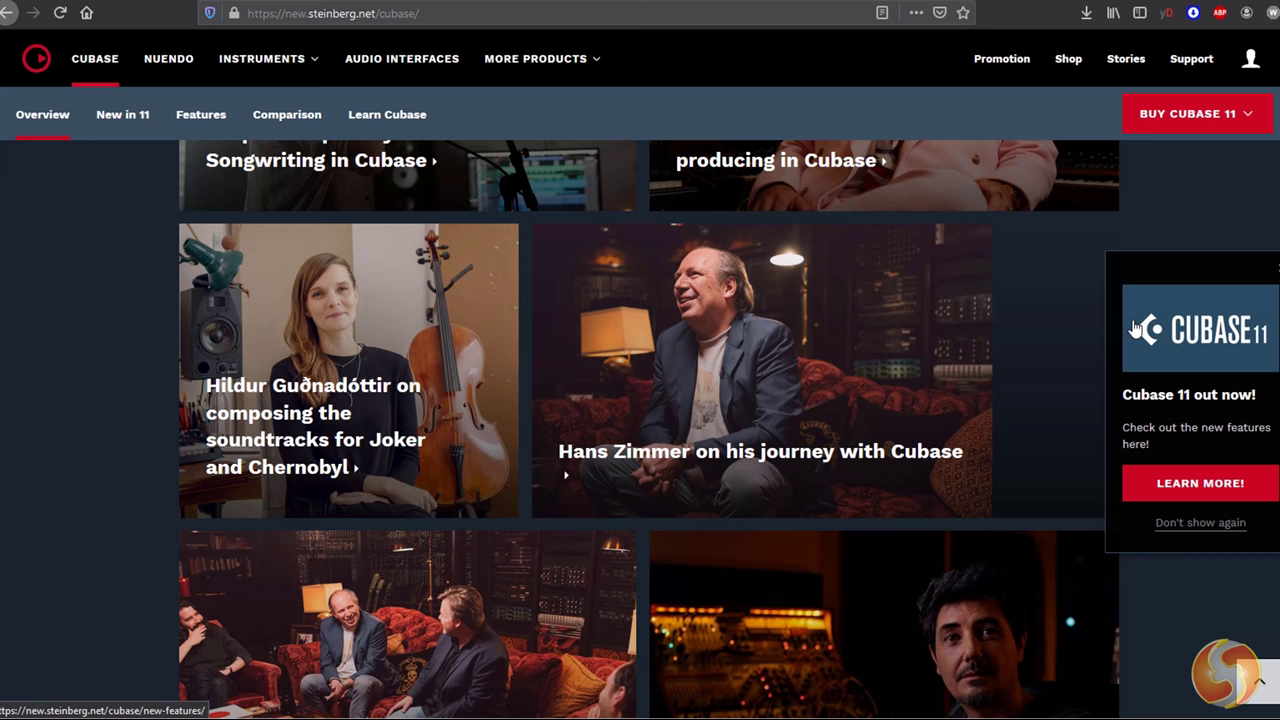
scroll(1135, 330, down, 8)
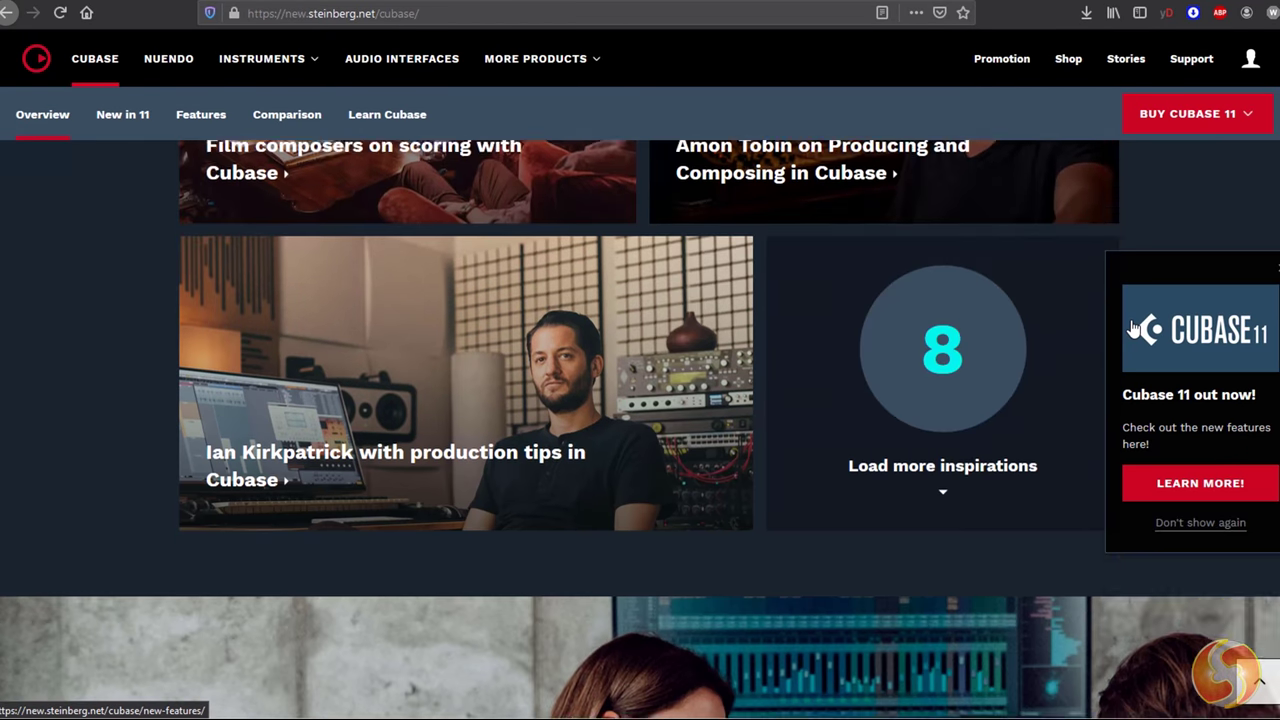
scroll(1133, 329, down, 3)
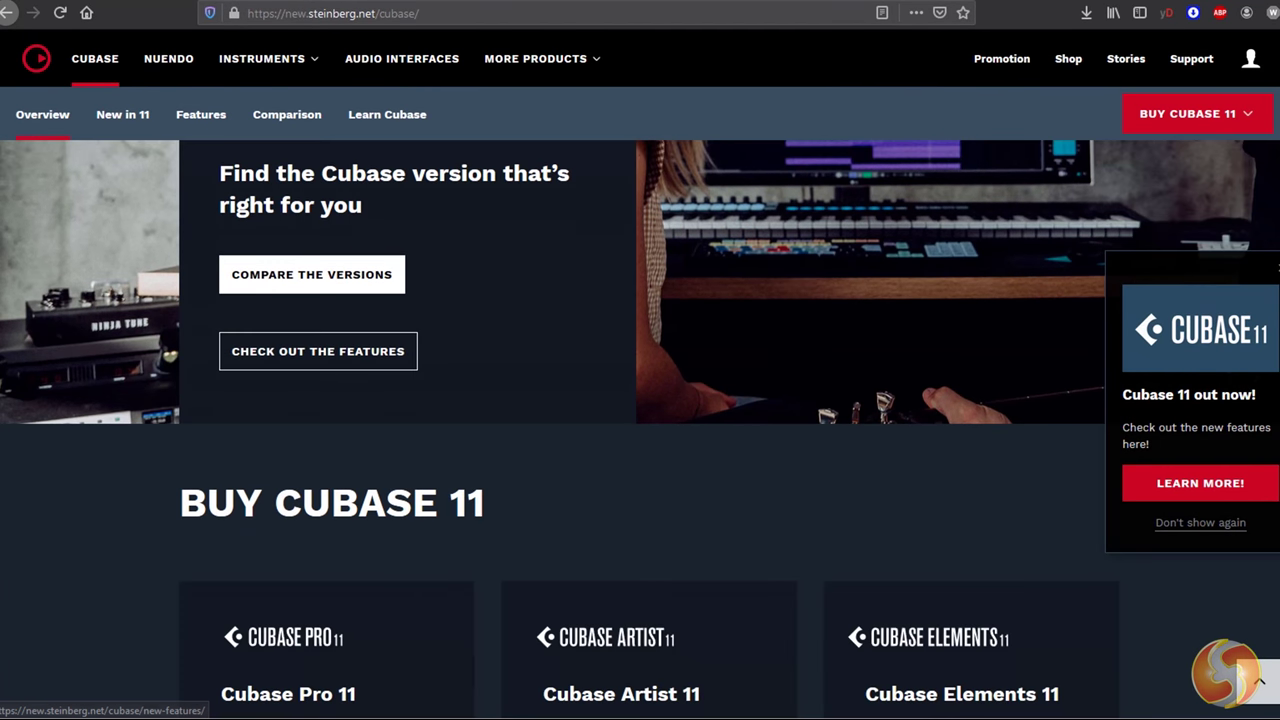
scroll(776, 262, down, 3)
scroll(774, 265, down, 3)
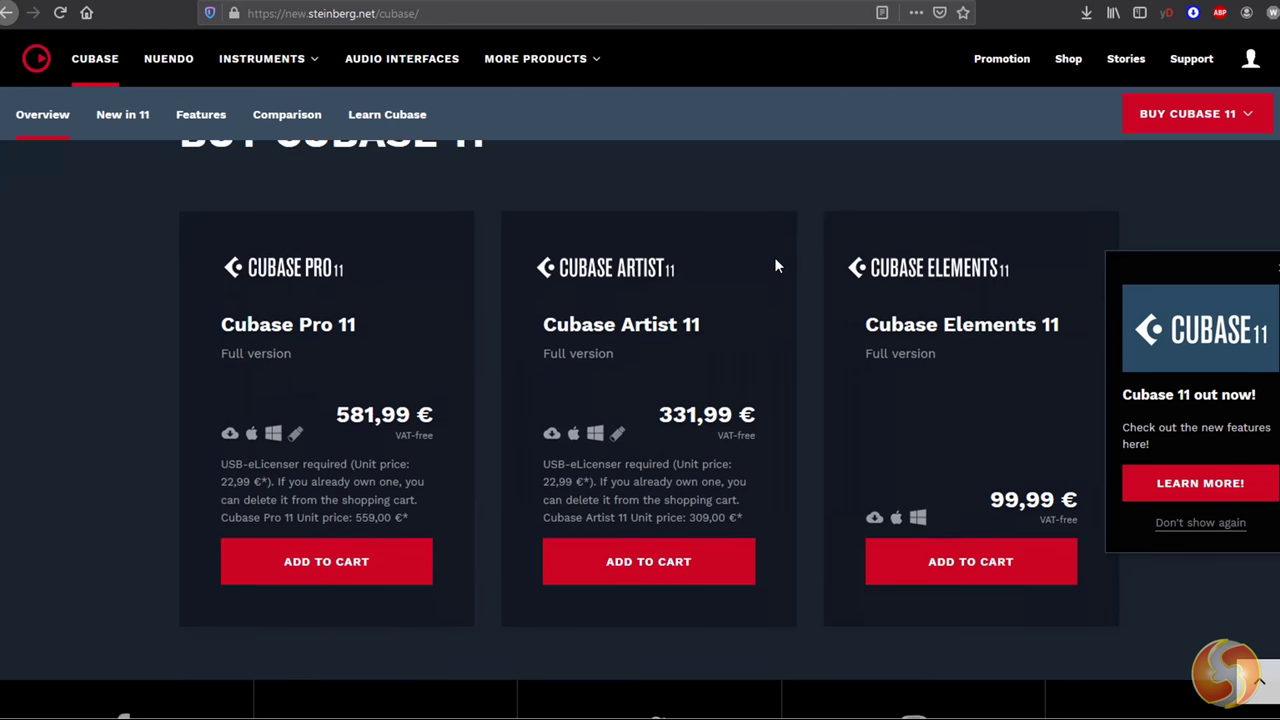
click(1267, 270)
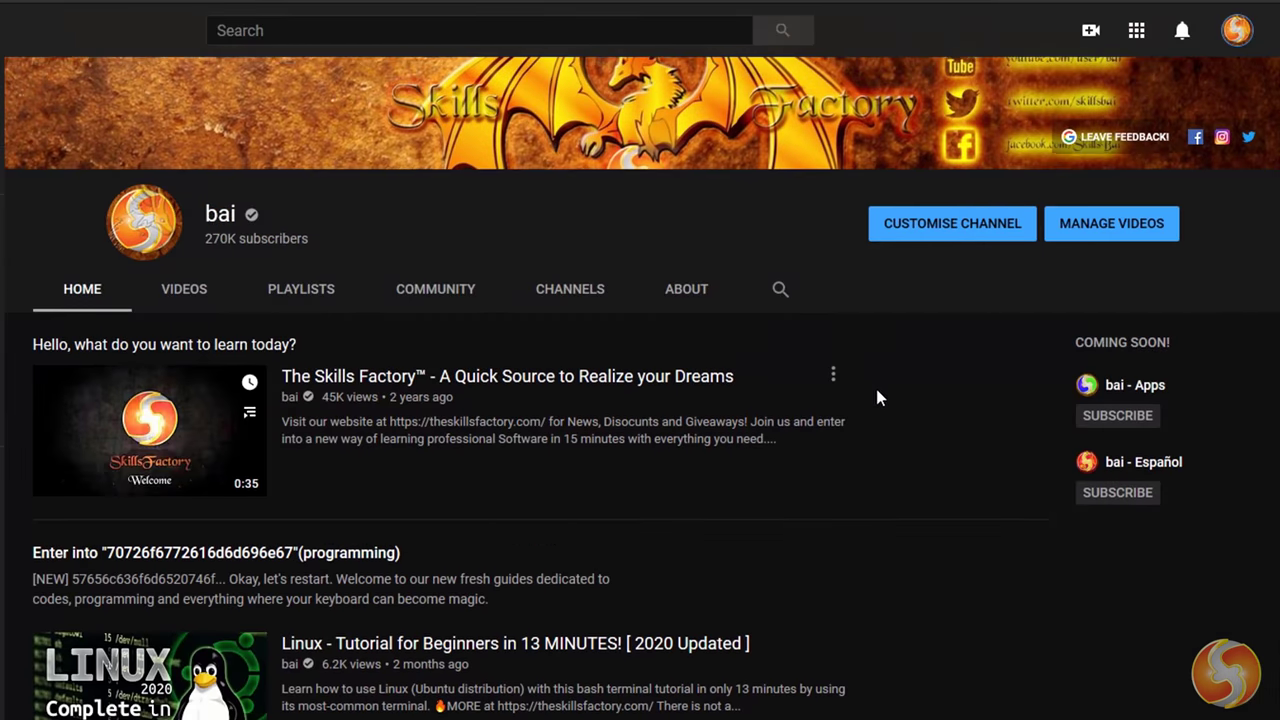
Scroll through the Skills Factory channel page and the Win a License giveaway entries
scroll(869, 385, down, 3)
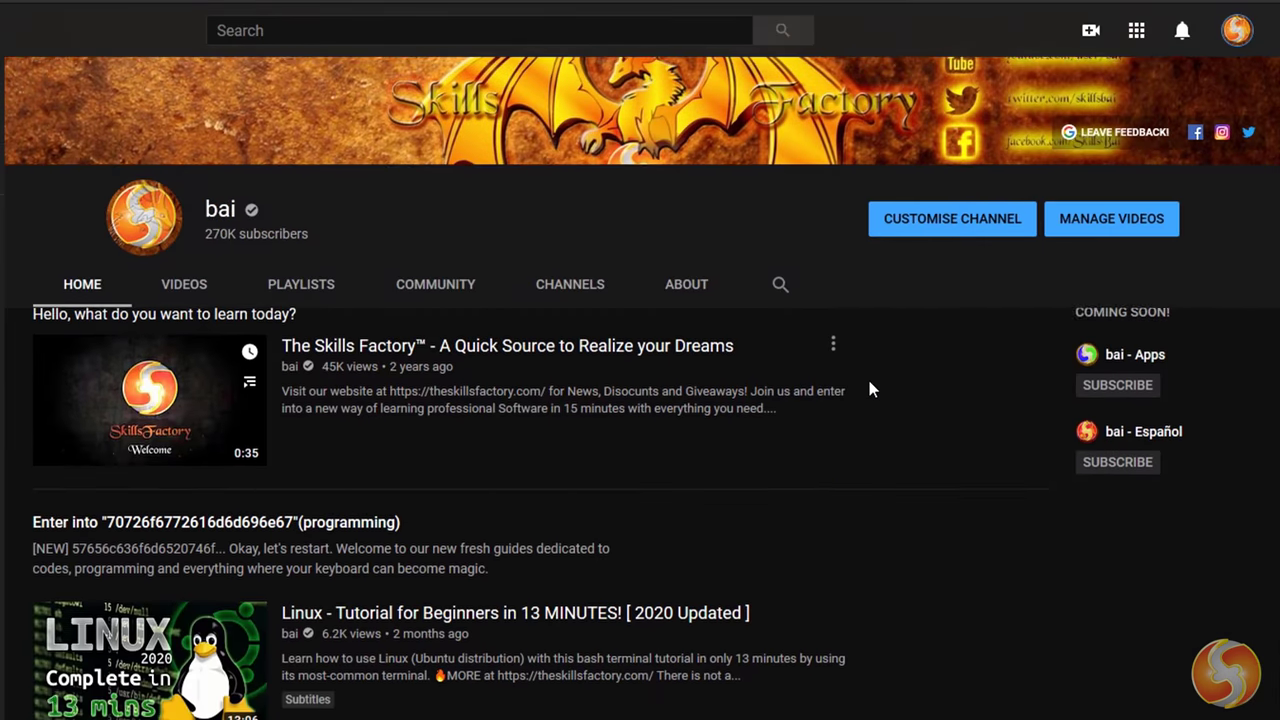
scroll(869, 382, down, 3)
scroll(1074, 339, down, 2)
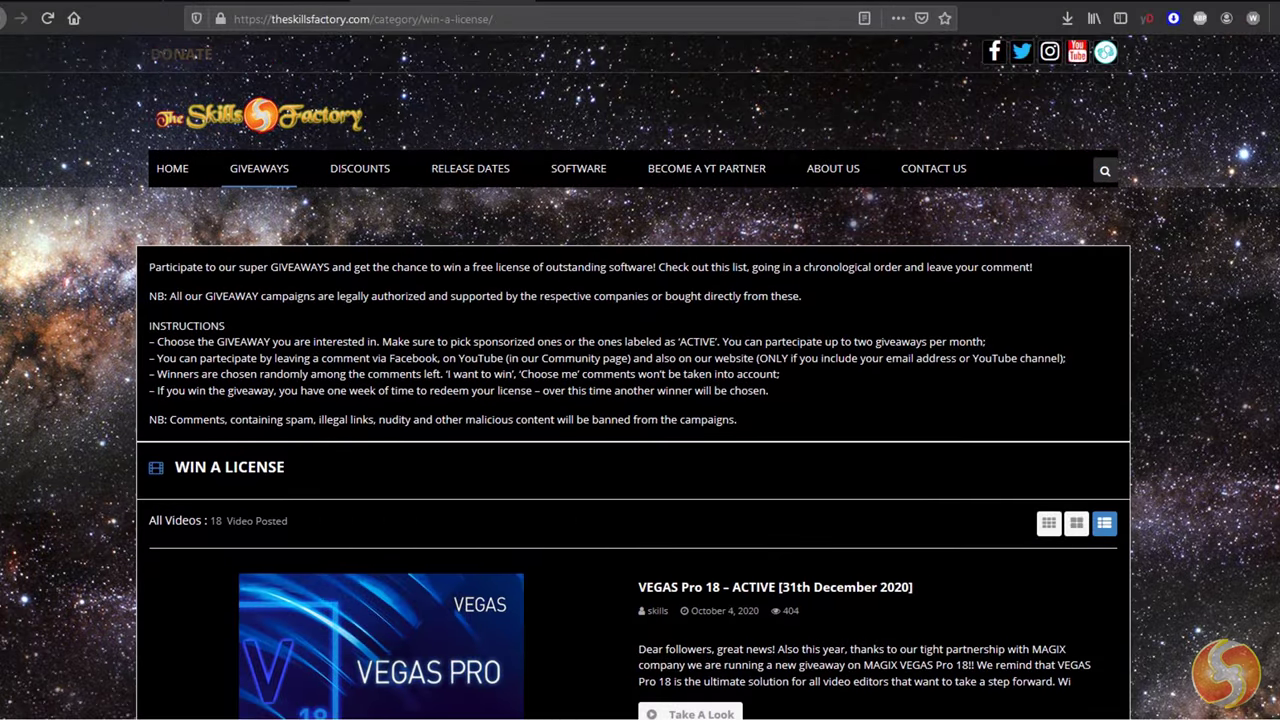
scroll(1031, 283, down, 4)
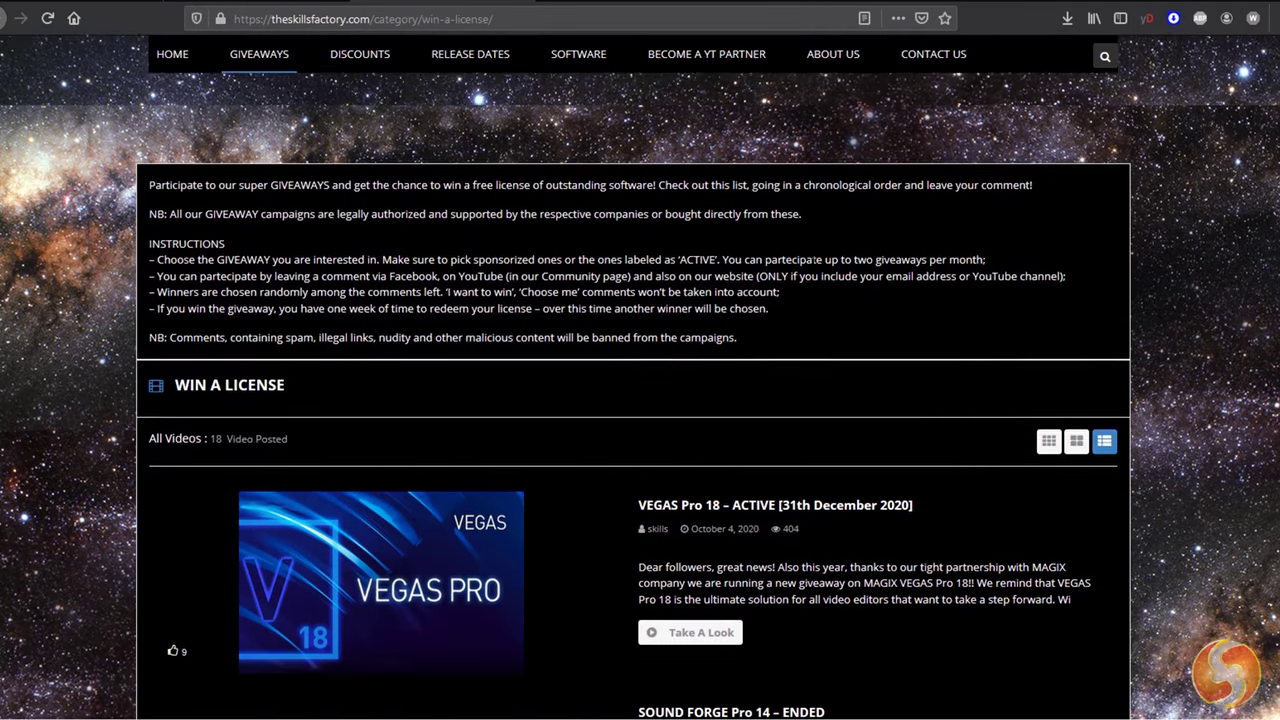
scroll(1030, 284, down, 8)
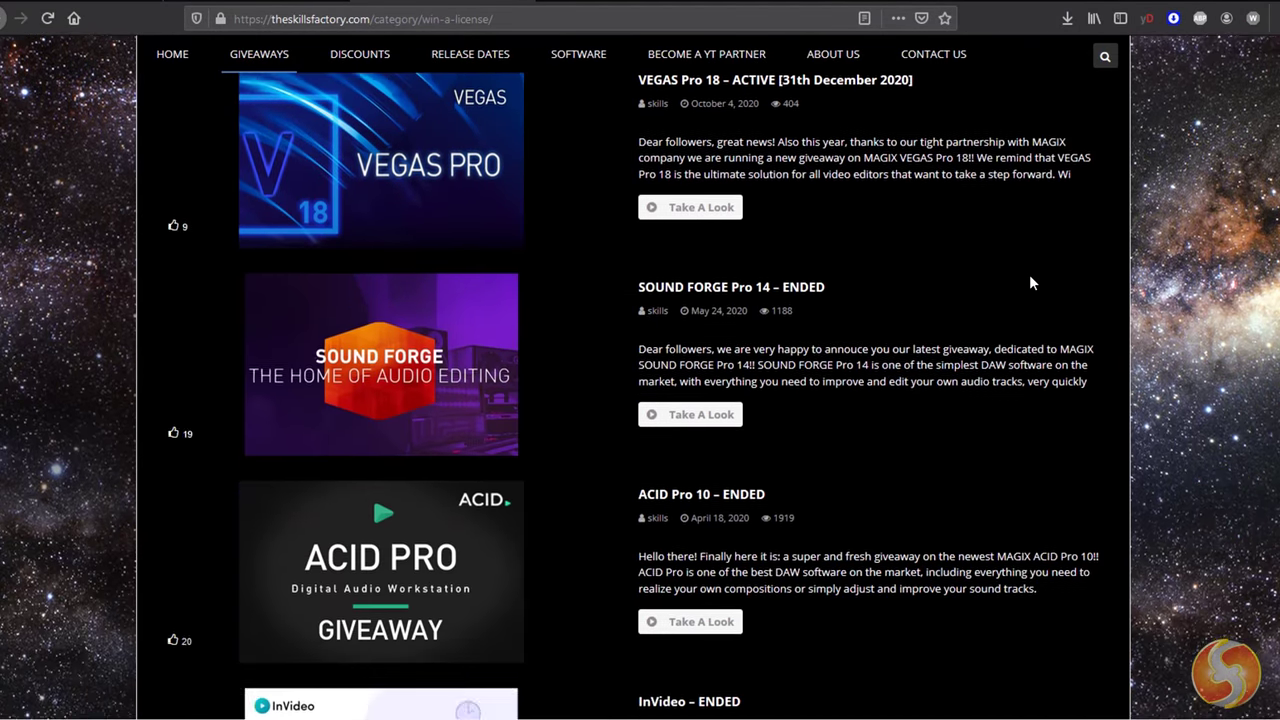
scroll(1030, 283, down, 10)
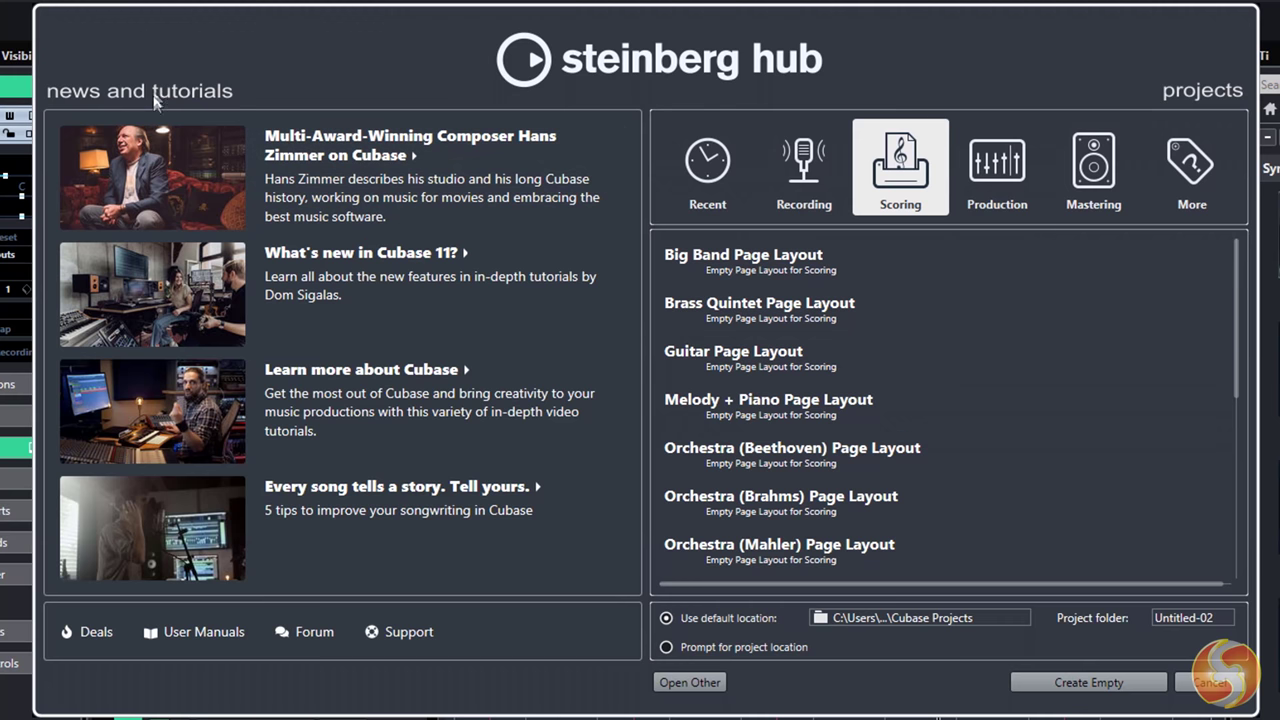
Compare the Production, Mastering and Recording template categories, then show the Recent projects list
click(1000, 168)
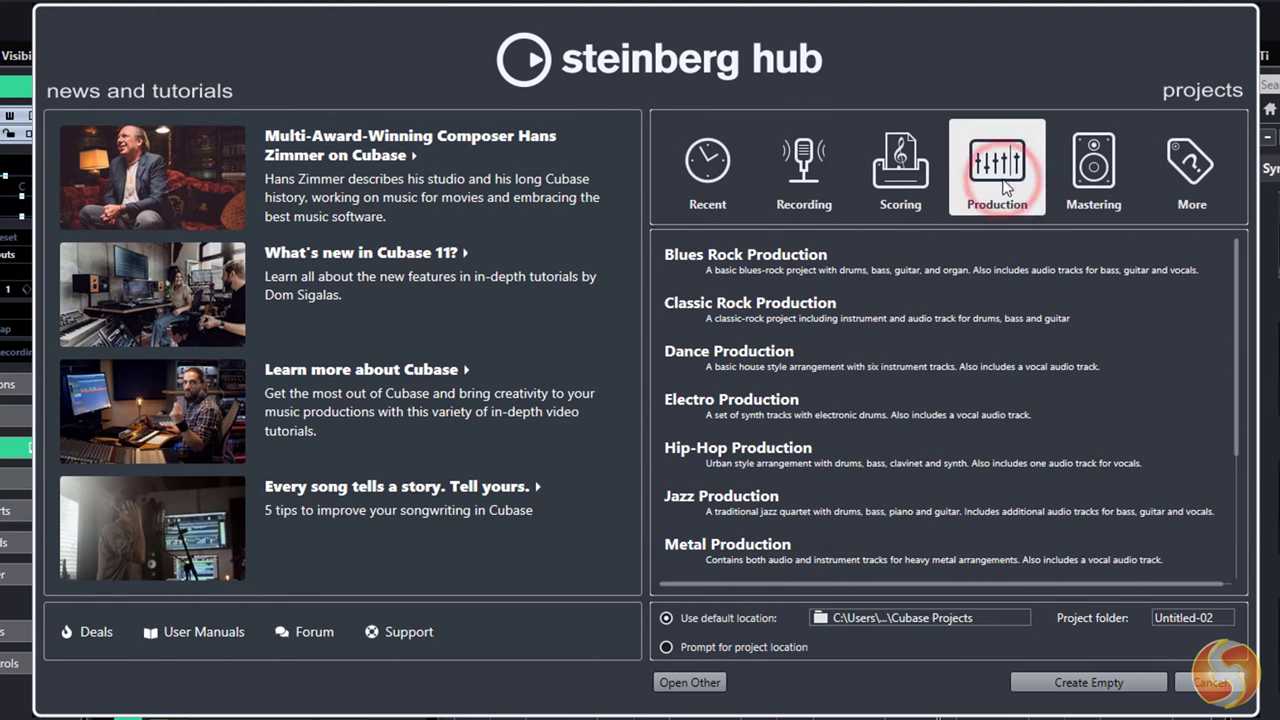
click(1100, 172)
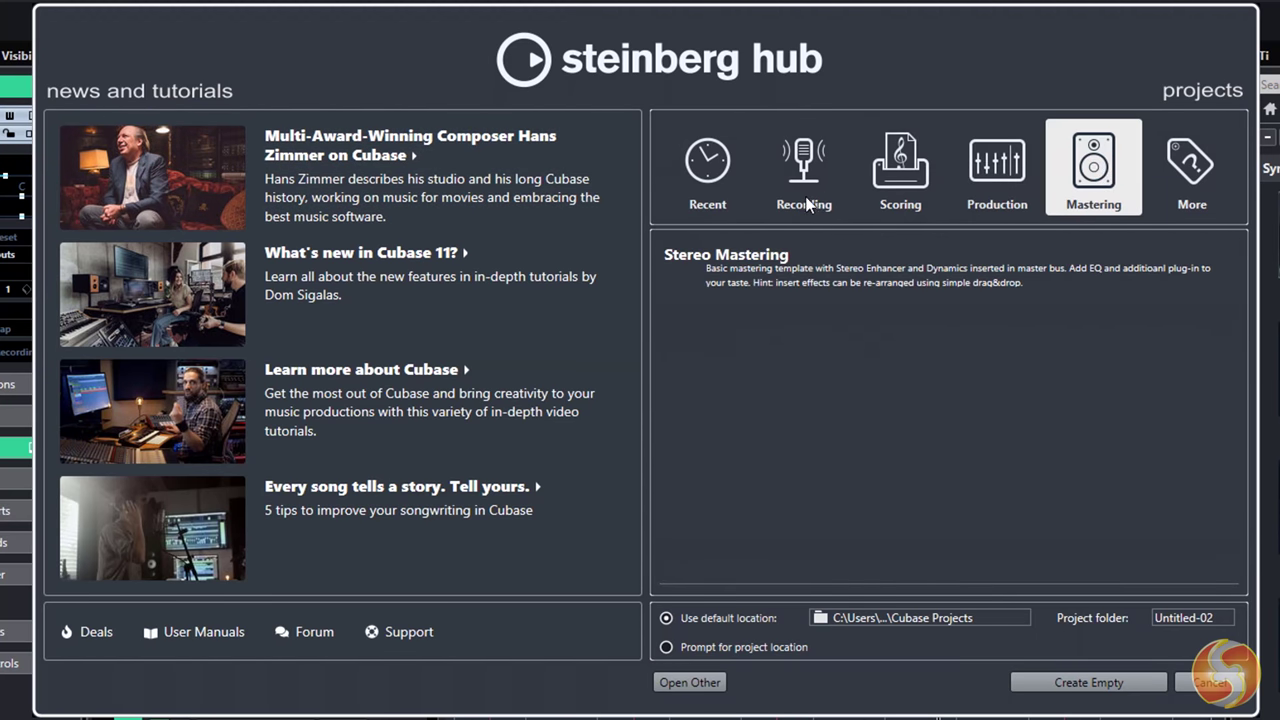
click(808, 203)
click(1000, 170)
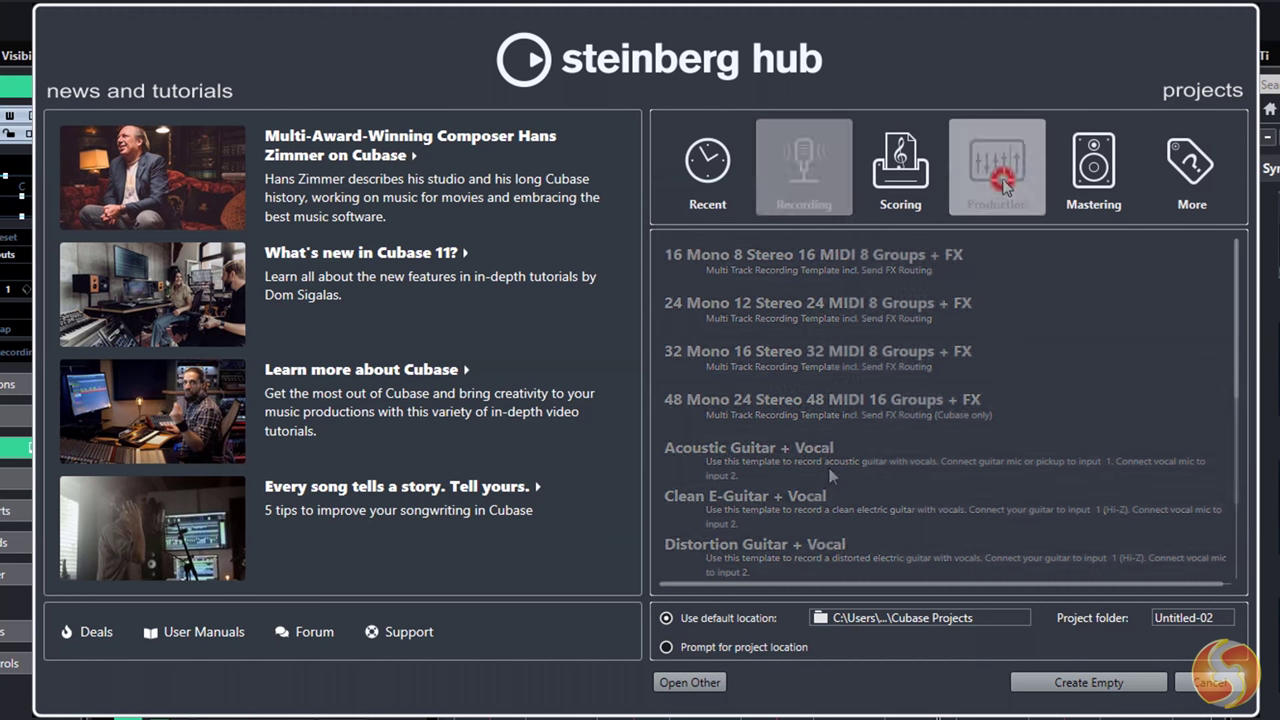
click(1100, 172)
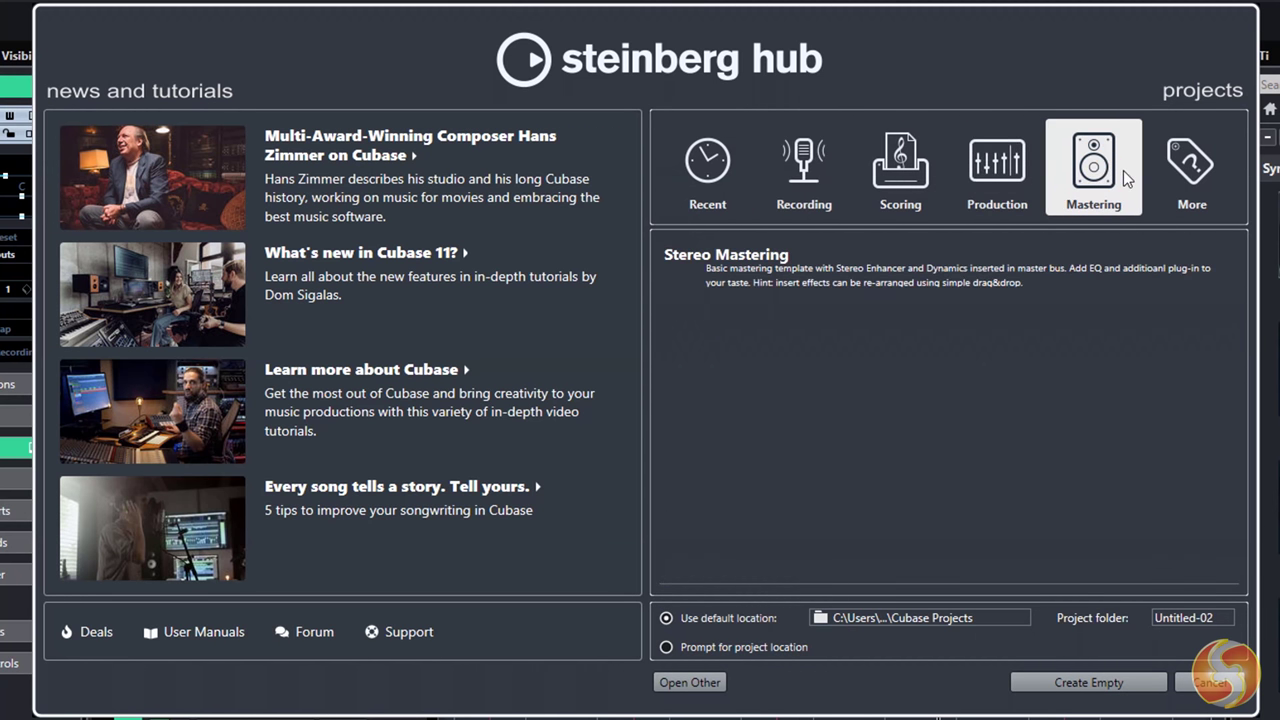
click(725, 197)
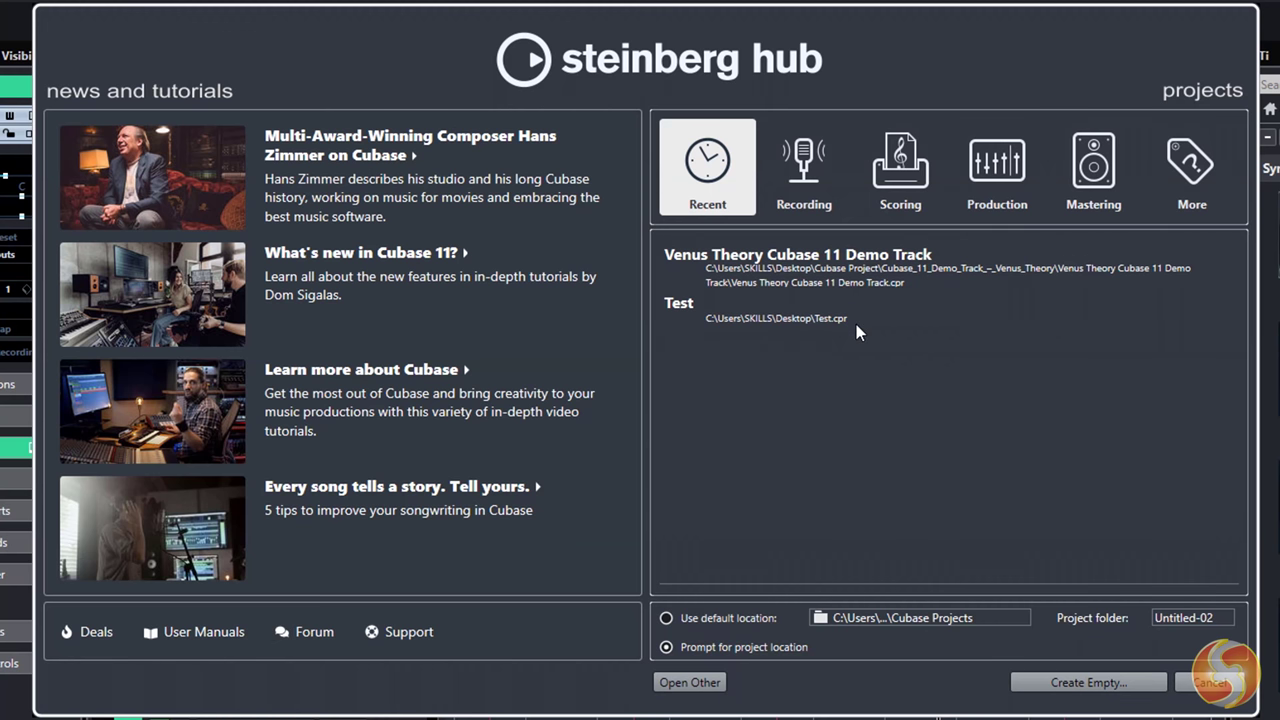
Create an empty project in the Cubase Project folder, toggle the left, right and lower zones, and start playback
click(1112, 684)
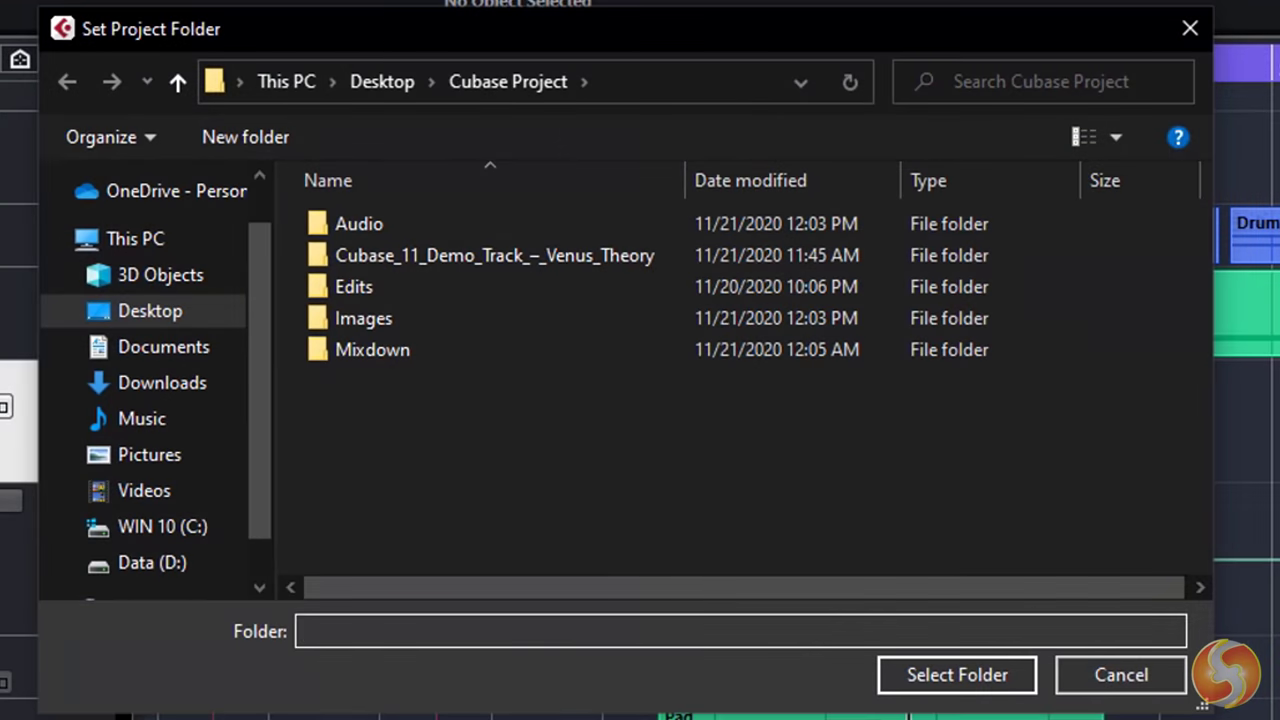
click(971, 676)
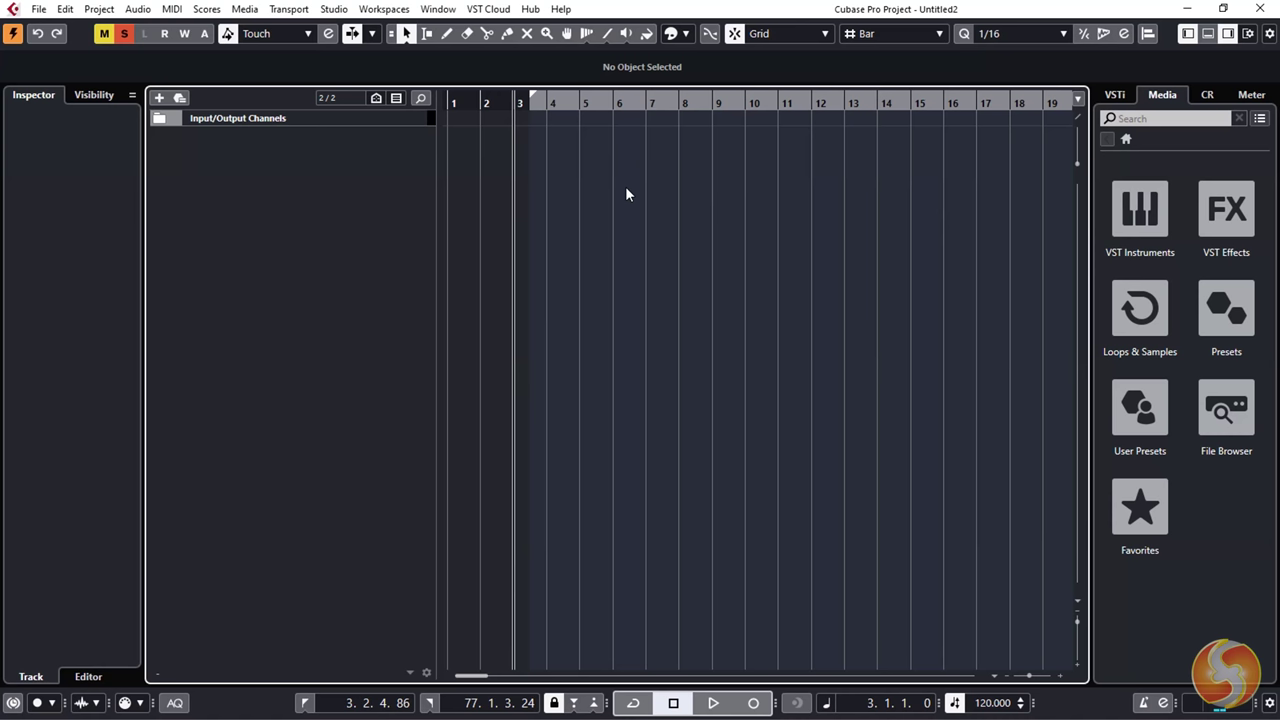
click(1186, 34)
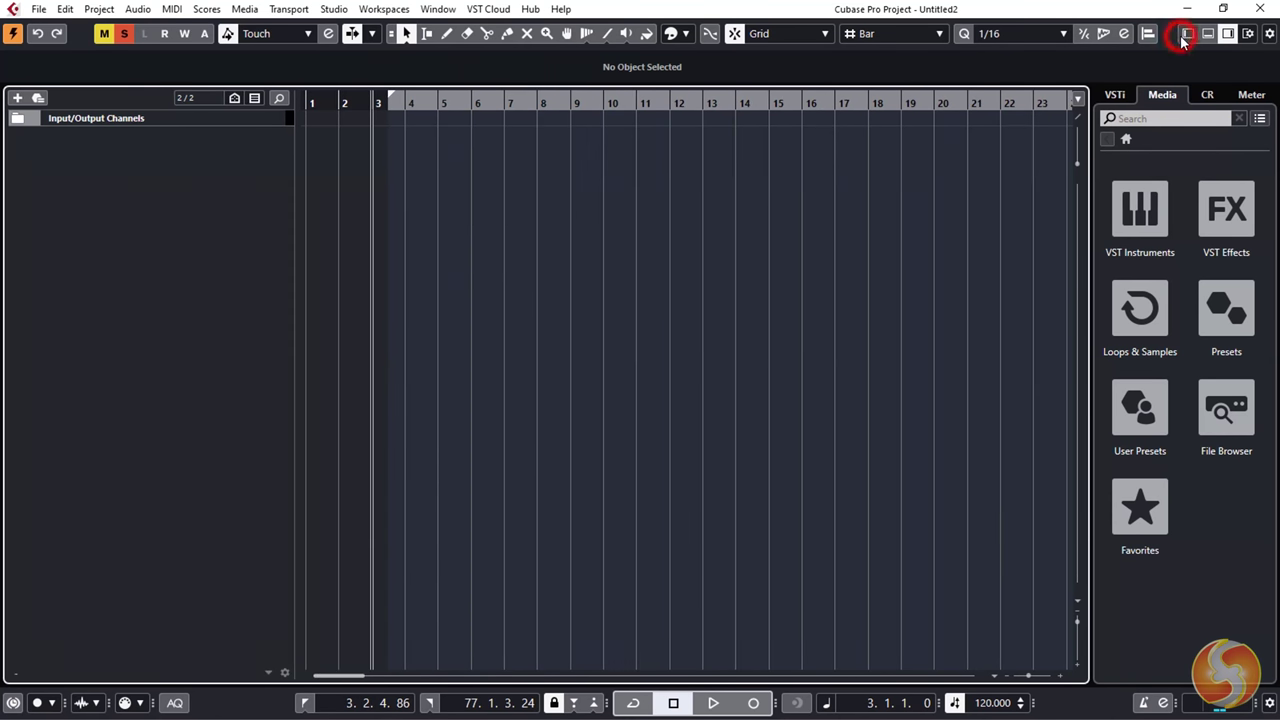
click(1186, 34)
click(1227, 34)
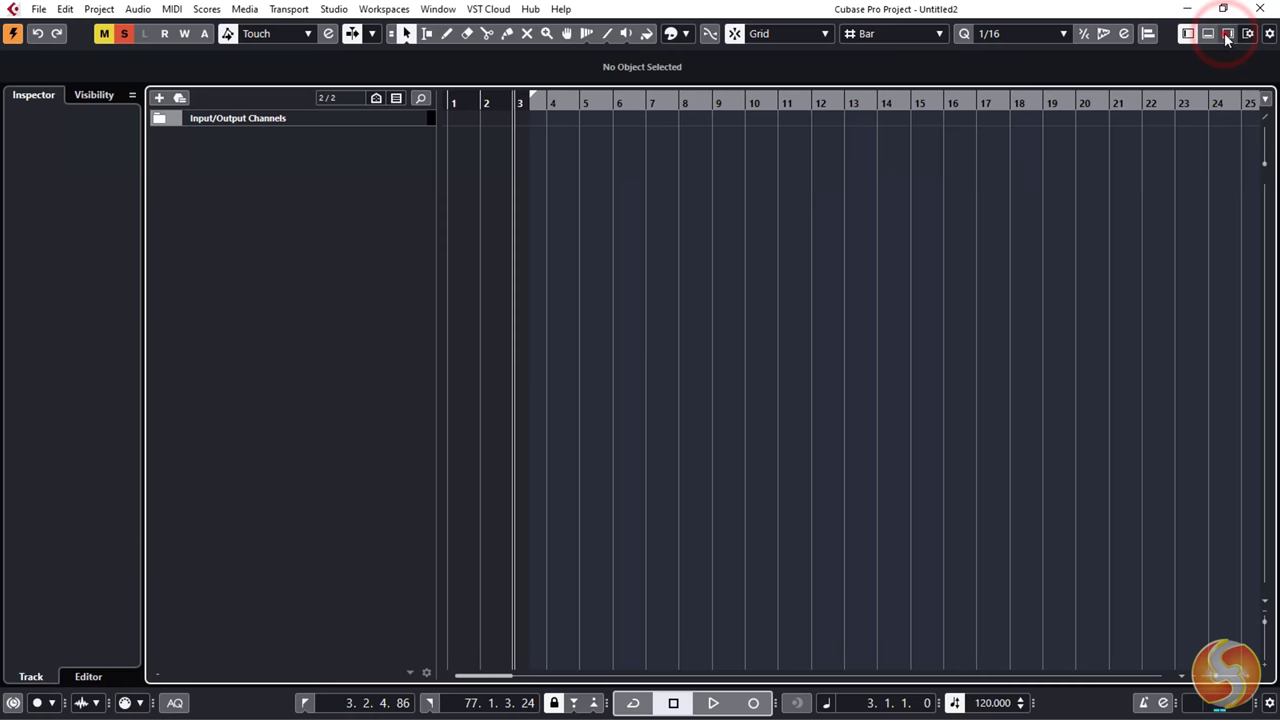
click(1227, 34)
click(1208, 34)
click(1208, 34)
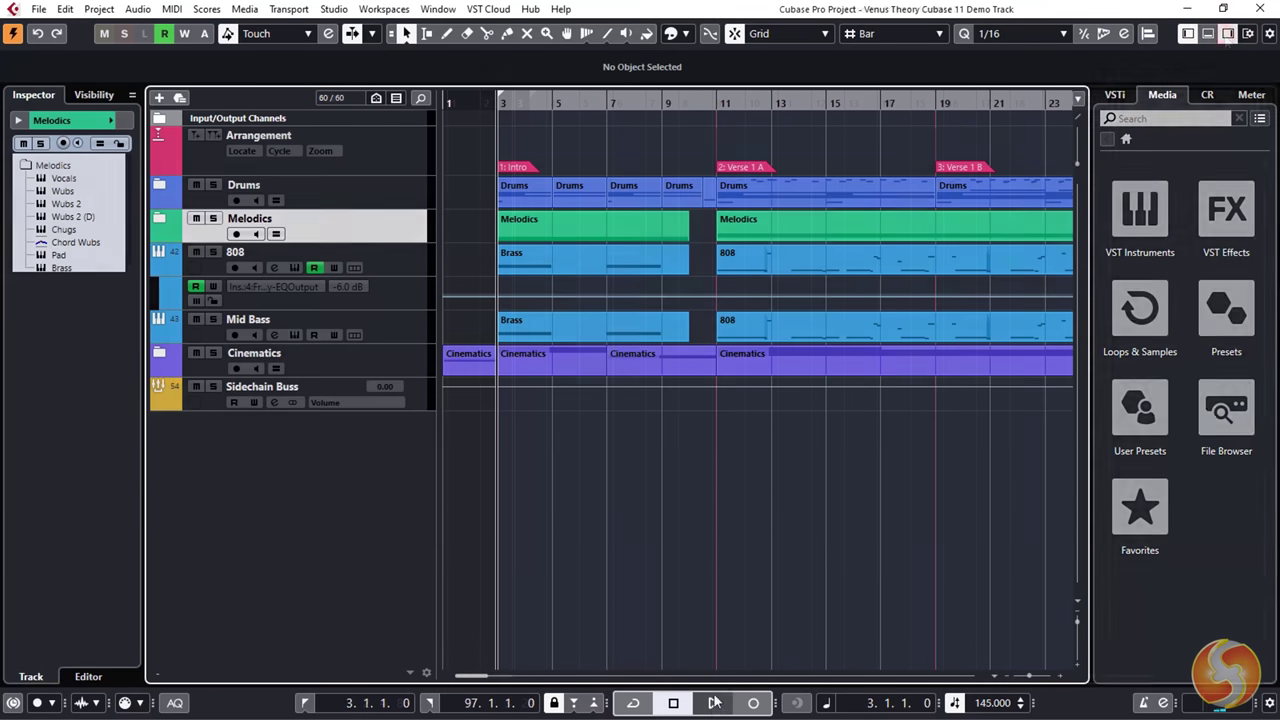
click(714, 703)
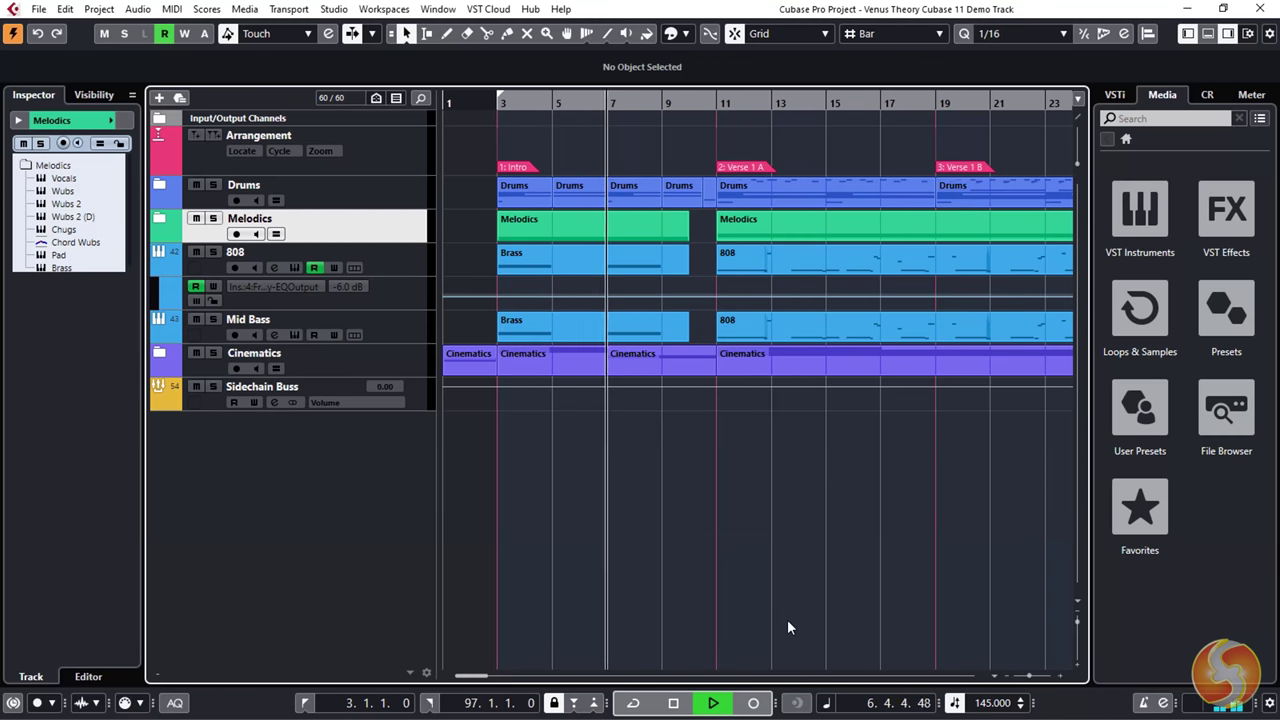
Expand the Melodics folder, reposition the playhead, and select the Tabla01bb09 and construction kit events
click(159, 218)
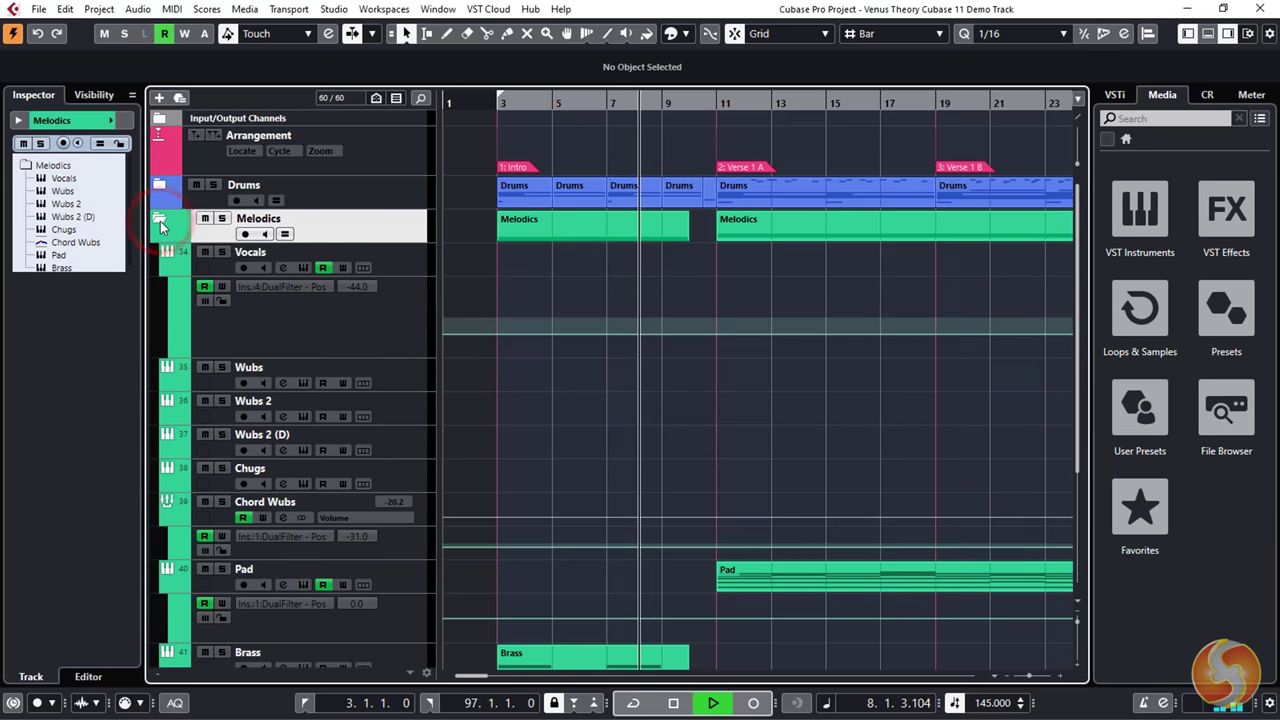
mouse_move(475, 677)
mouse_down()
mouse_move(492, 688)
mouse_move(471, 686)
mouse_up()
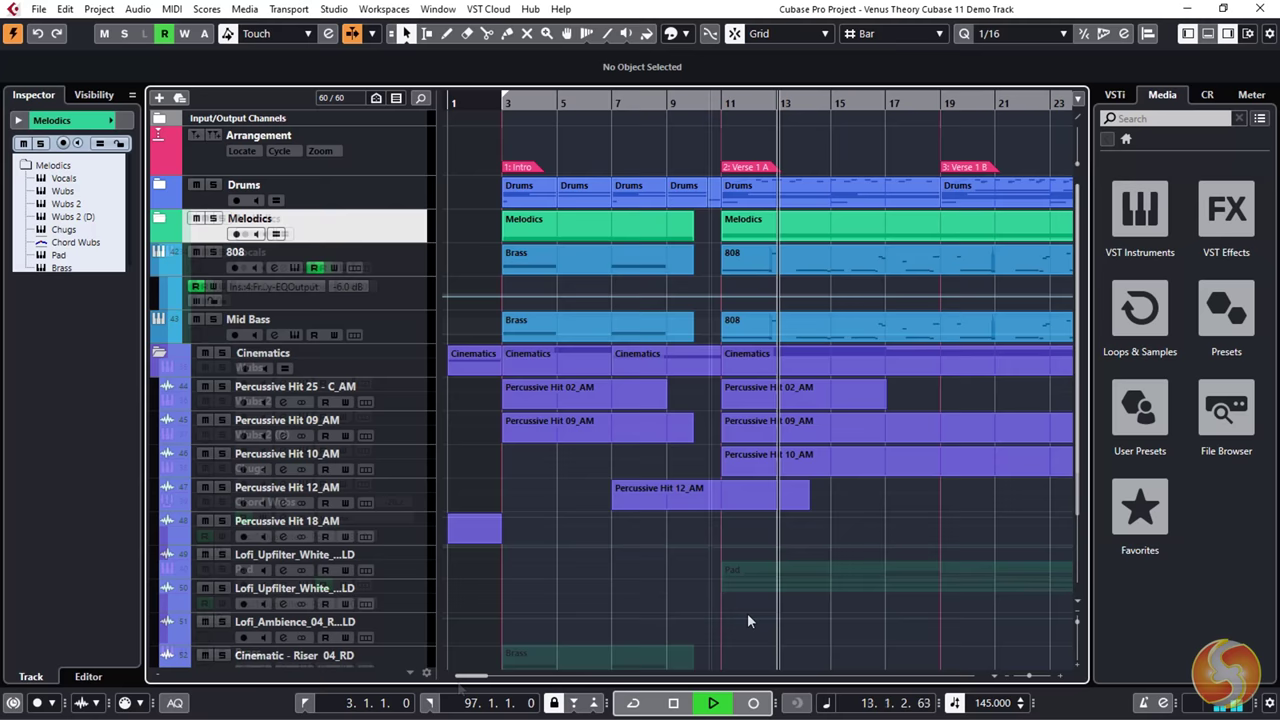
drag(478, 673, 486, 677)
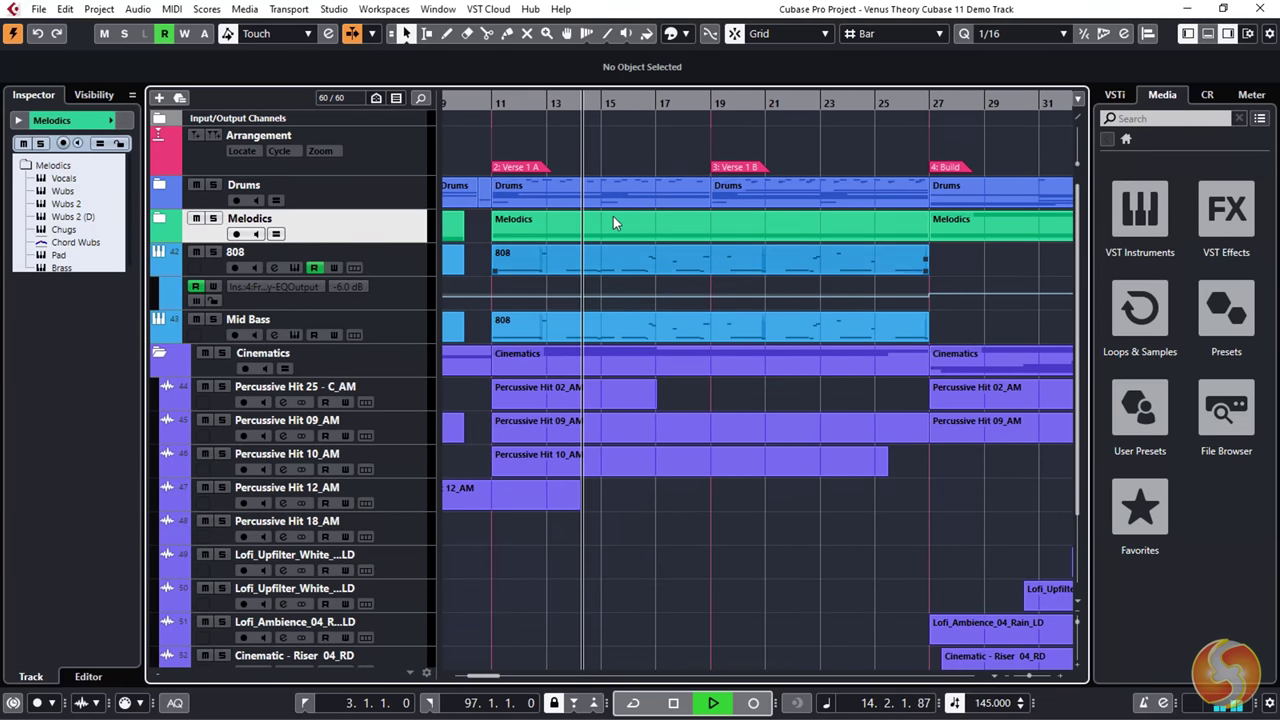
click(646, 106)
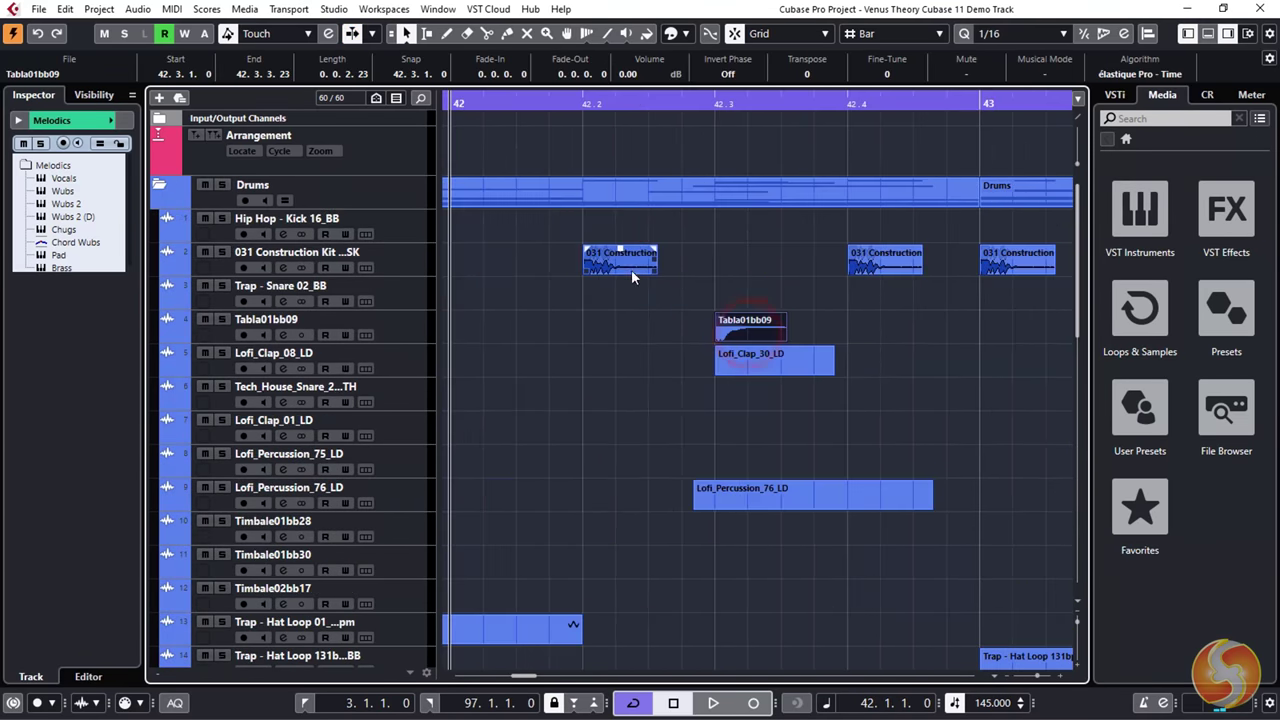
click(627, 265)
drag(524, 678, 528, 680)
click(846, 336)
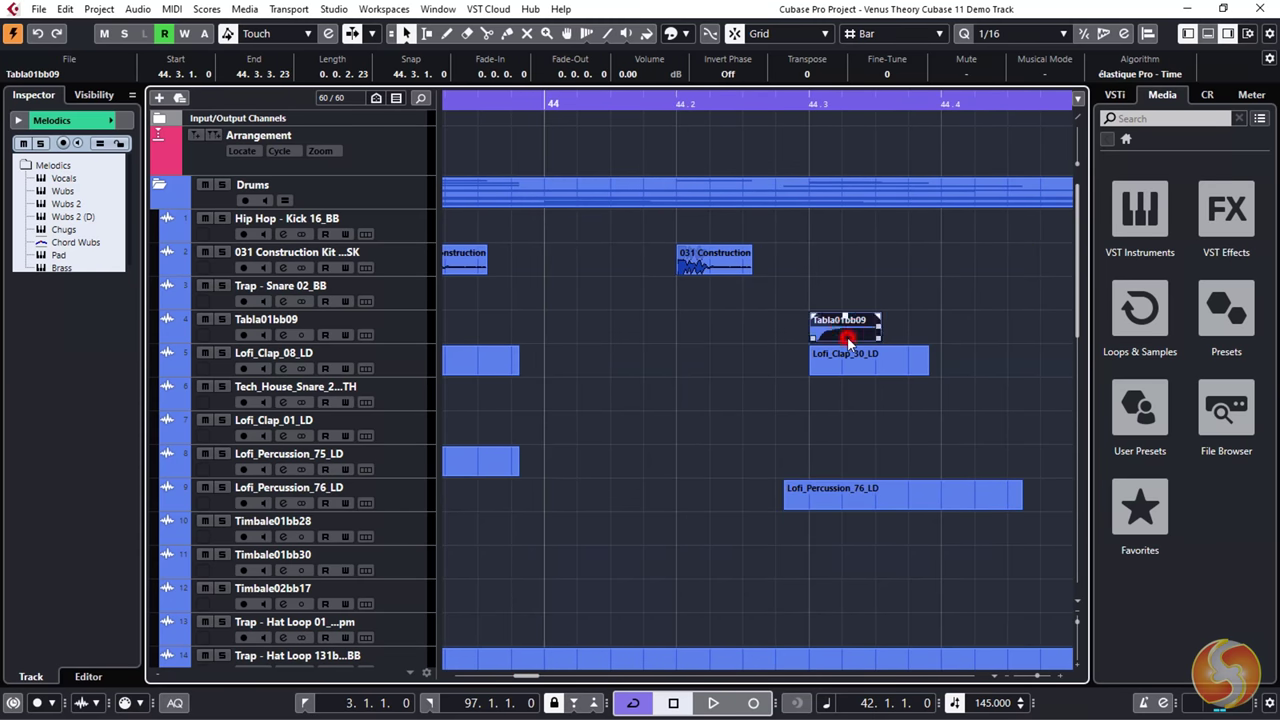
click(716, 266)
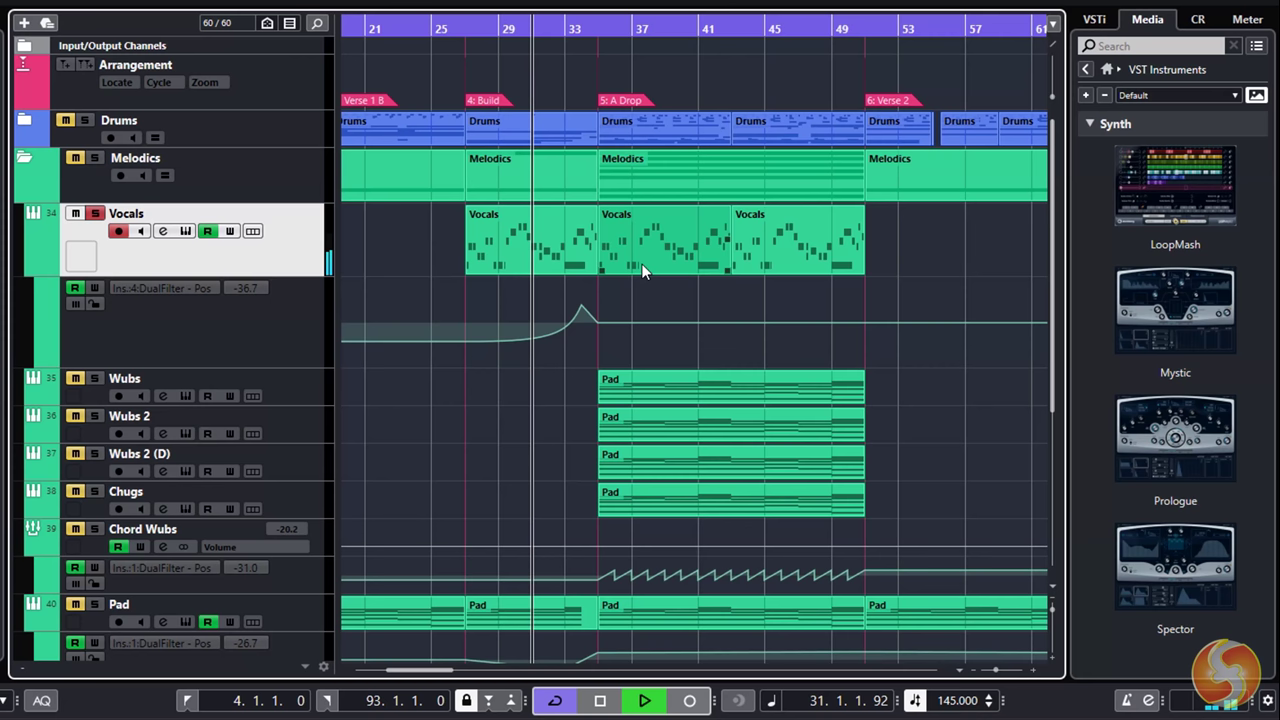
Load Prologue onto the Vocals track, close its window, and drag the eliot-beats sample into the project
drag(1215, 437, 277, 252)
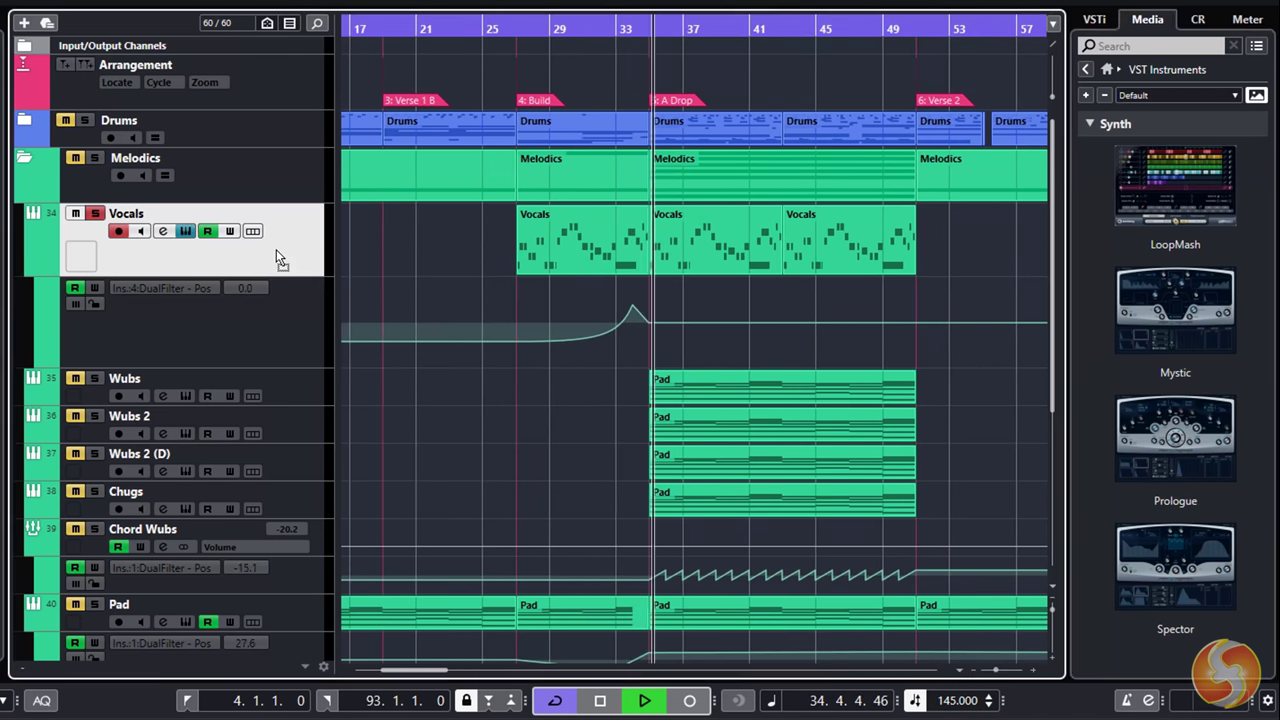
click(938, 20)
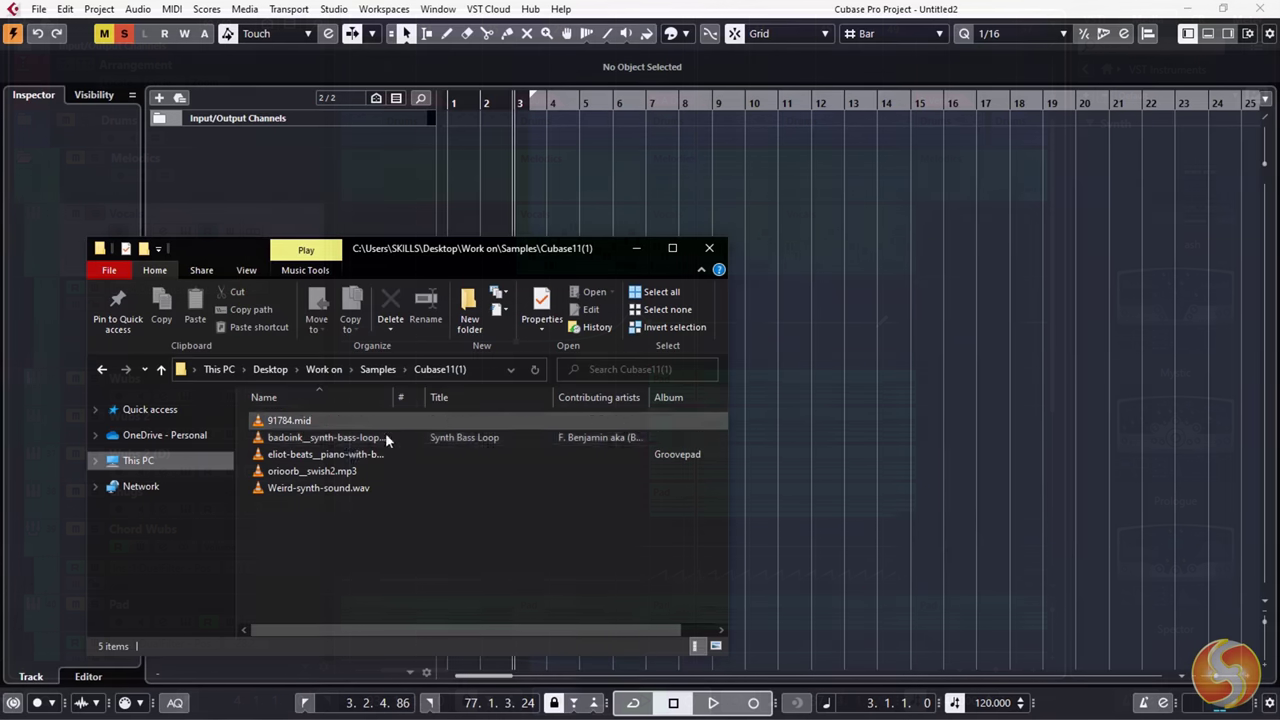
click(340, 454)
drag(312, 458, 521, 216)
Import eliot-beats__piano-with-beat-2 and Weird-synth-sound.wav onto their own audio tracks via Import Options
drag(454, 139, 446, 137)
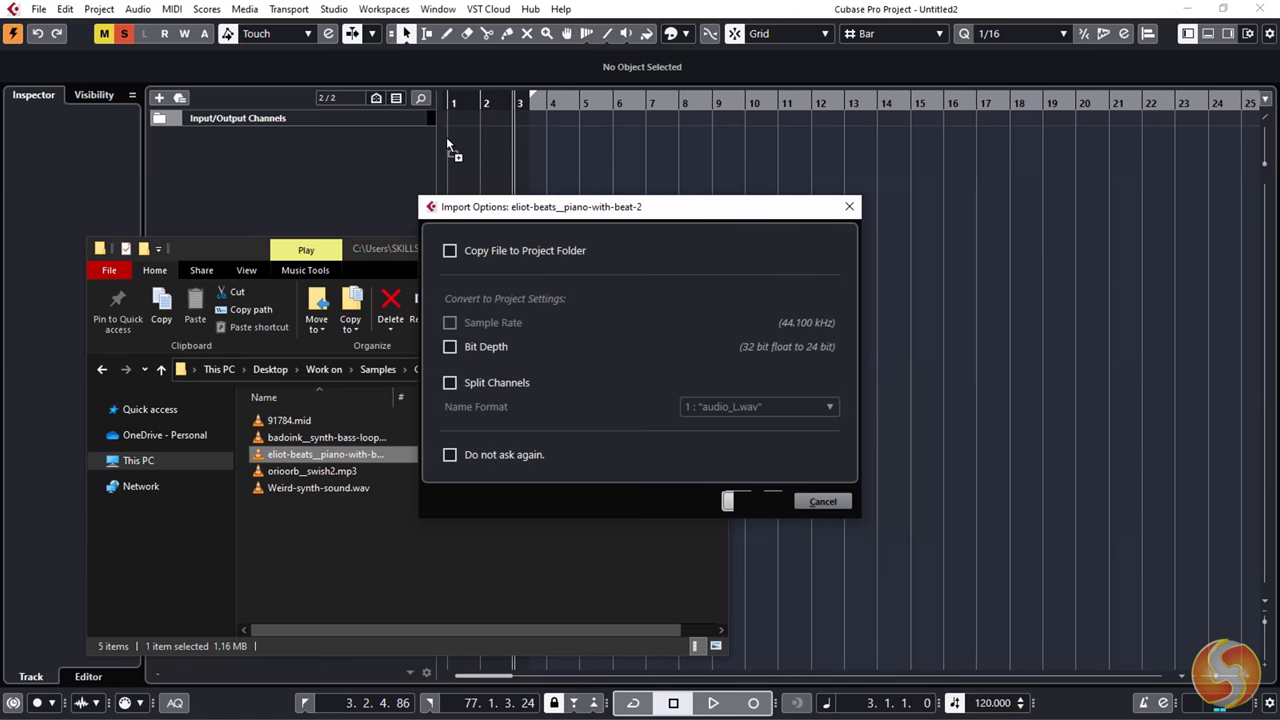
click(752, 502)
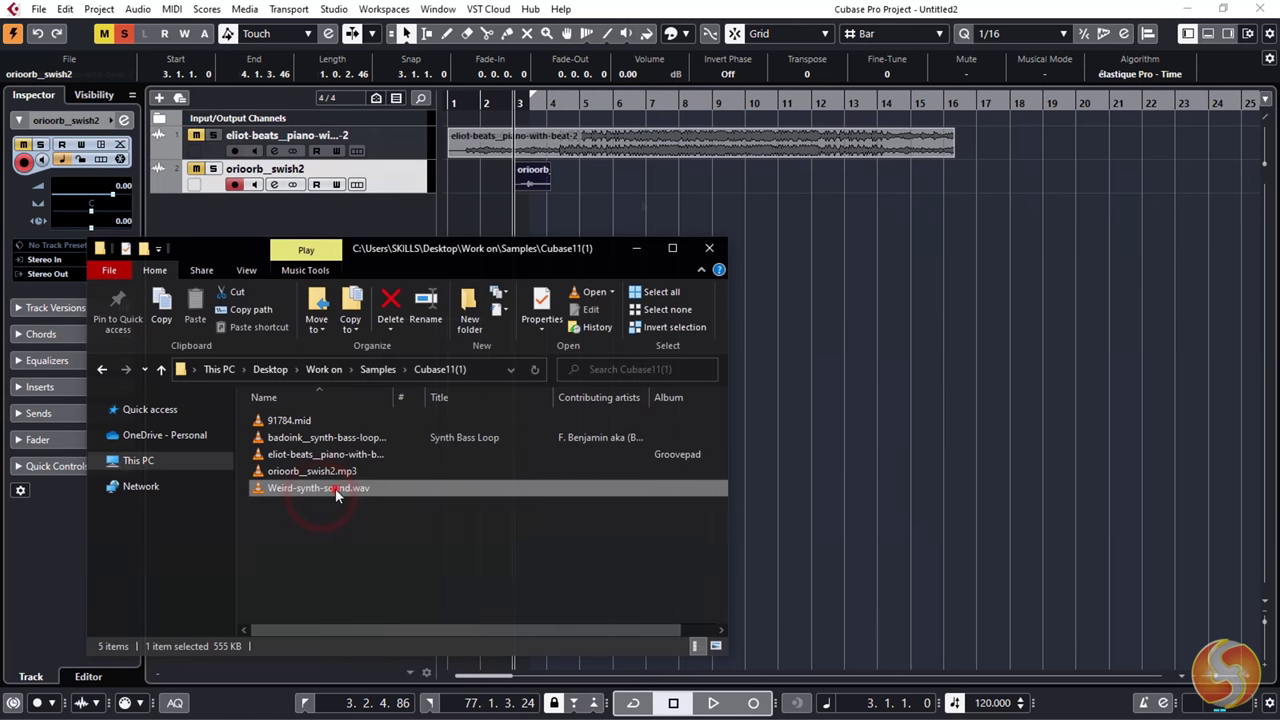
drag(320, 487, 548, 216)
click(750, 500)
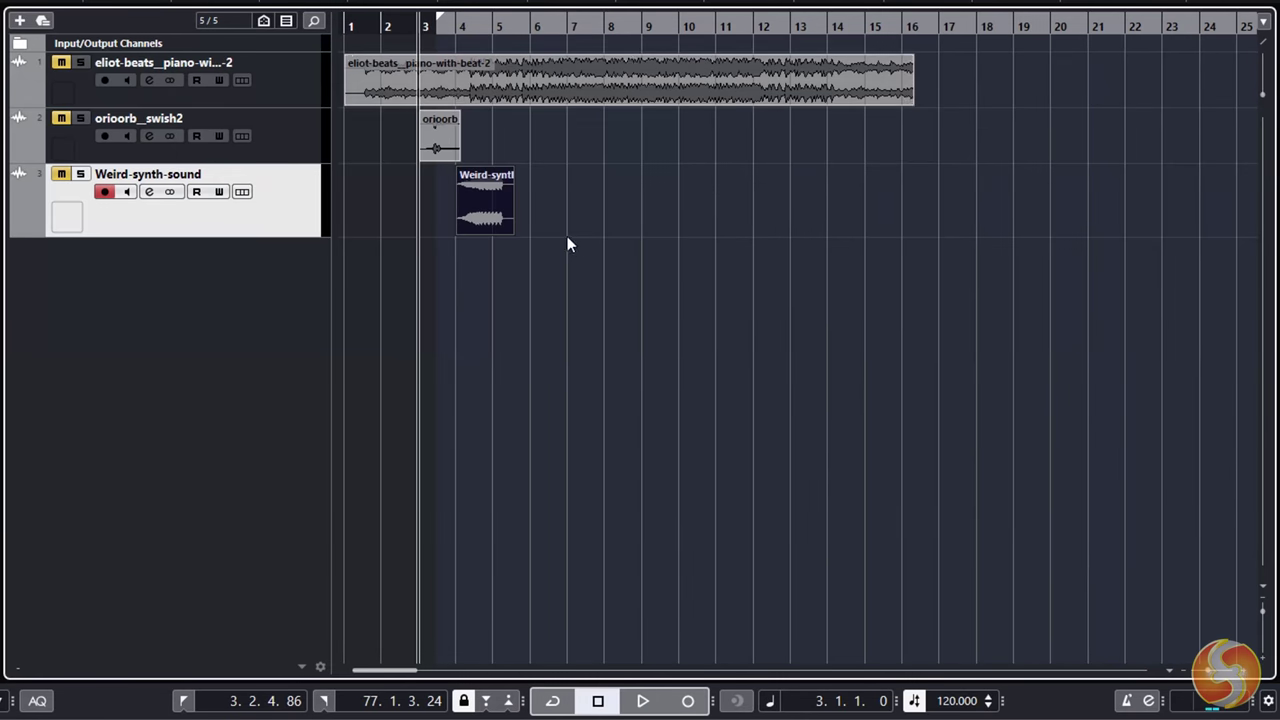
click(20, 22)
click(57, 118)
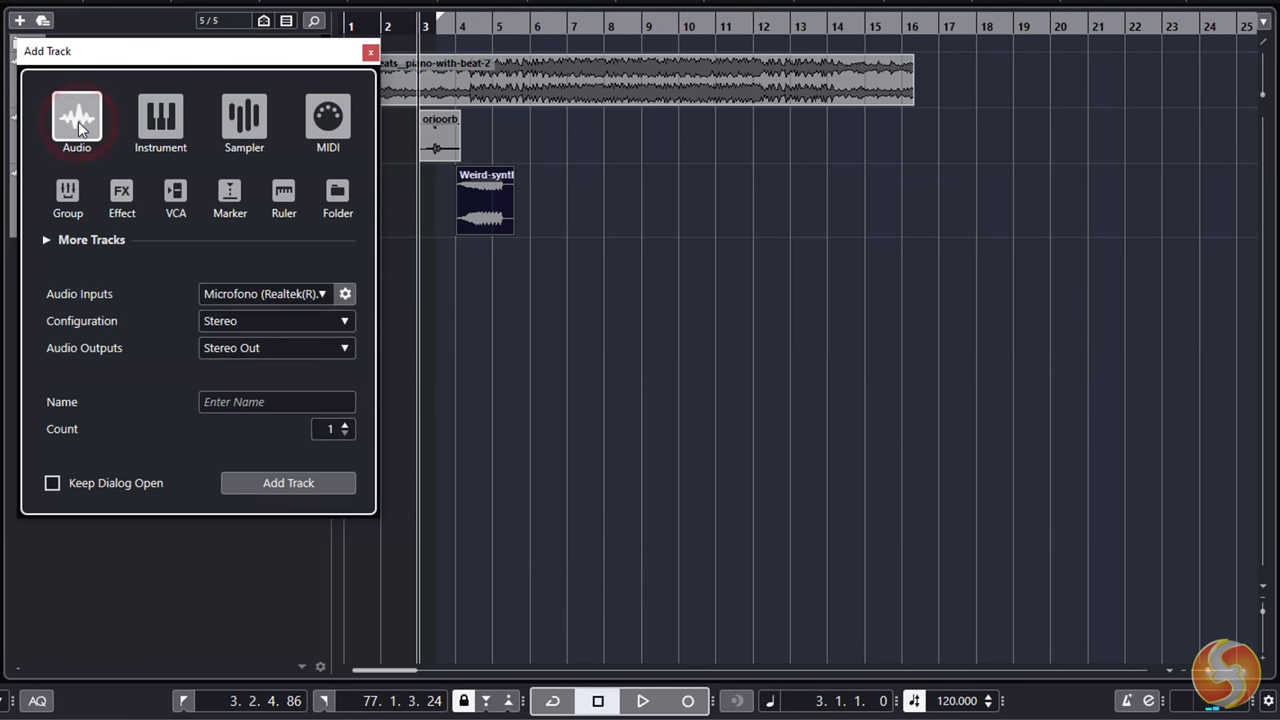
click(321, 294)
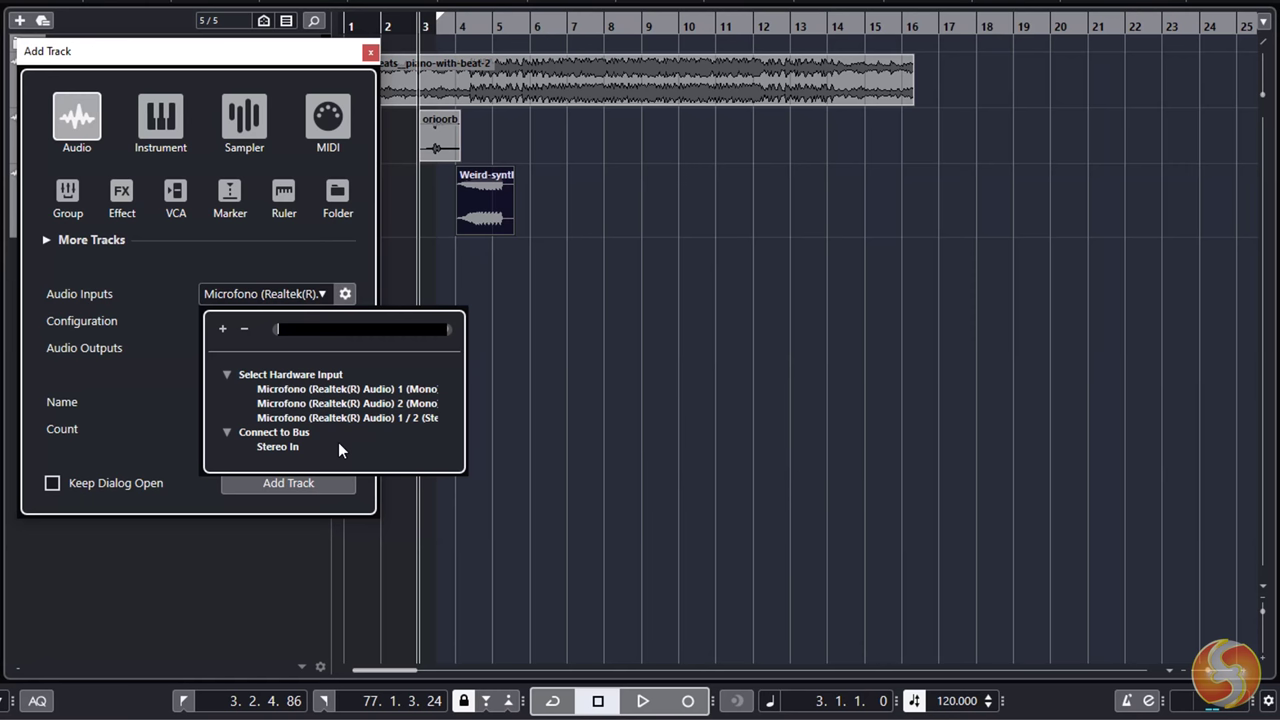
click(352, 418)
click(345, 402)
text(Microphone)
click(308, 487)
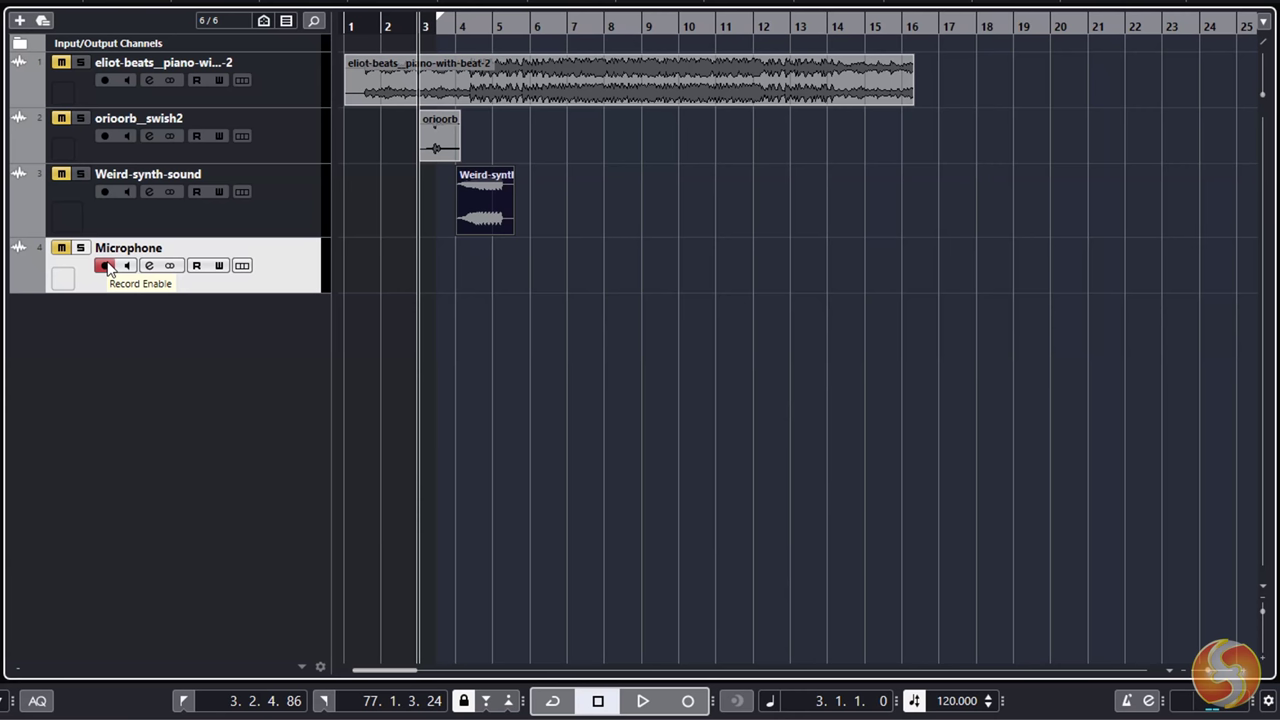
click(688, 701)
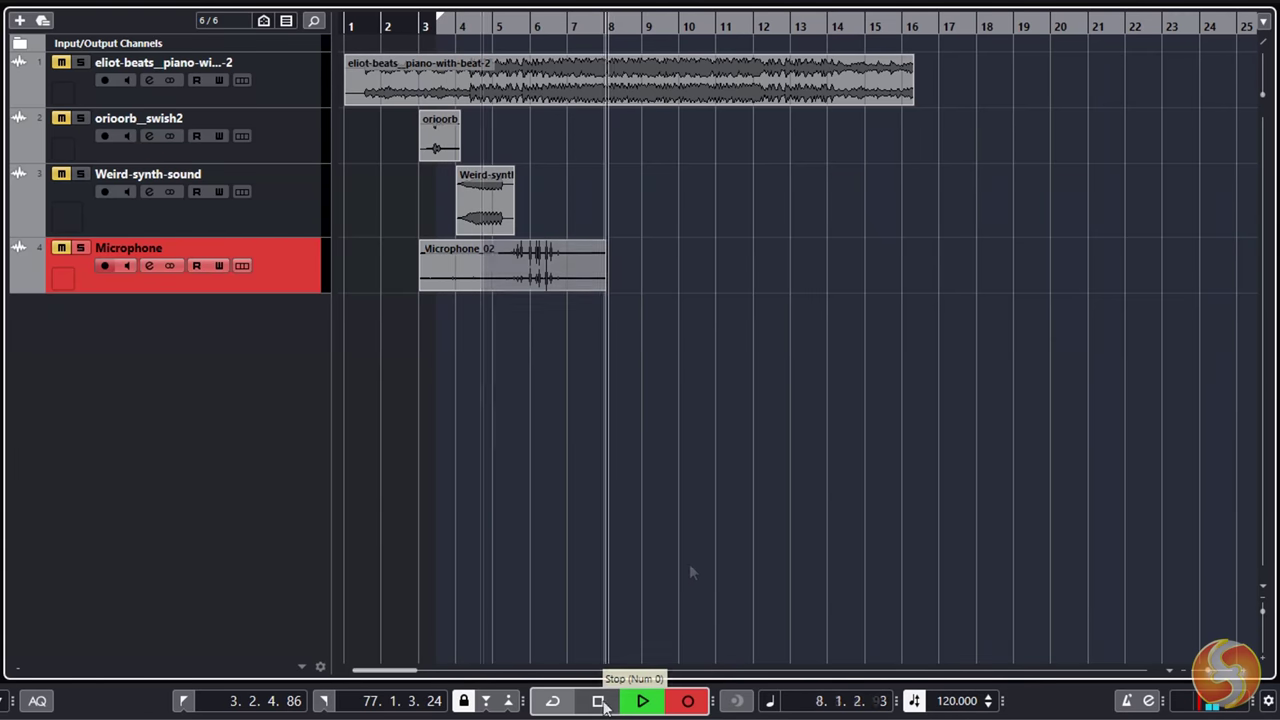
click(602, 702)
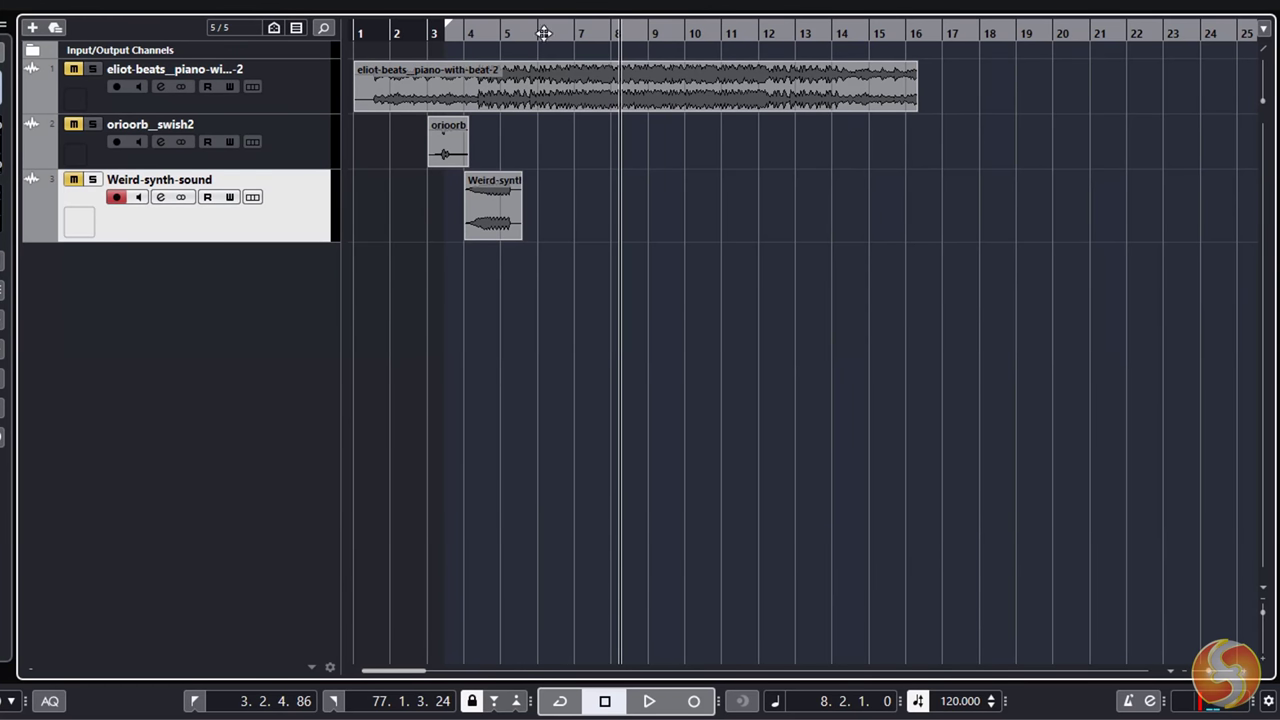
Move the playhead to bar 7 and zoom the timeline in around bar 8
click(580, 32)
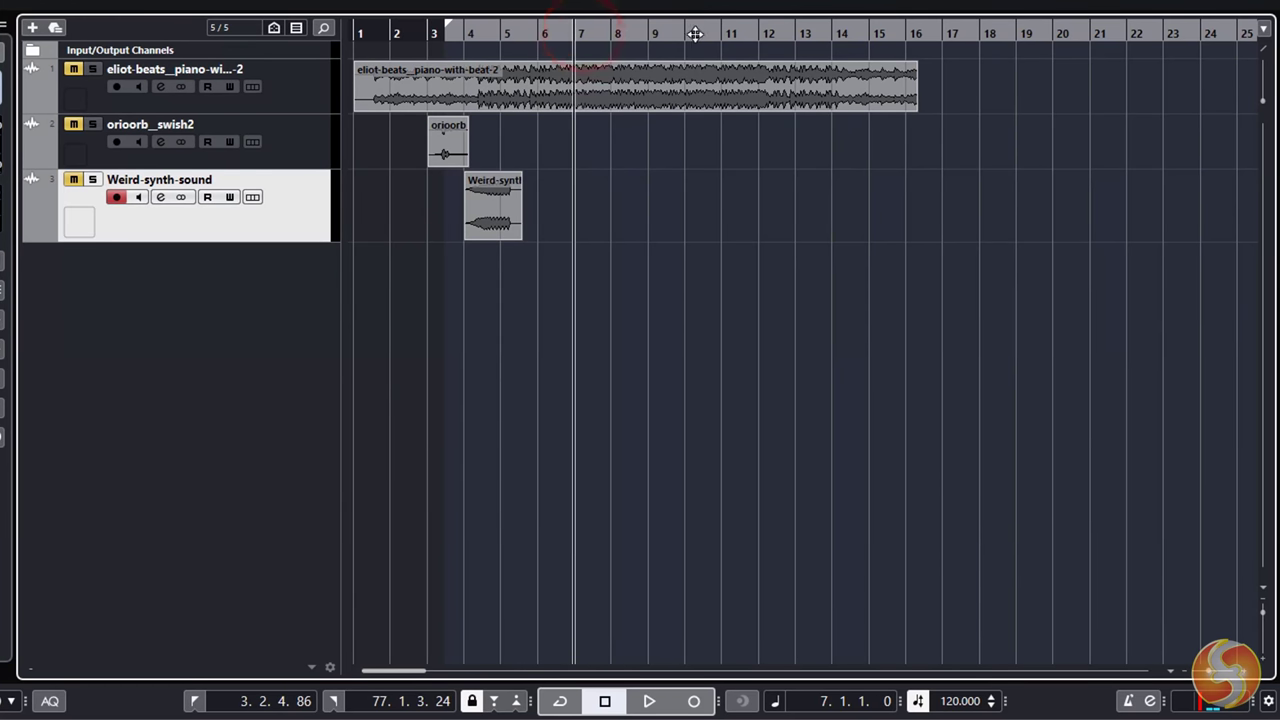
mouse_move(619, 38)
mouse_down()
mouse_move(621, 147)
mouse_move(618, 56)
mouse_up()
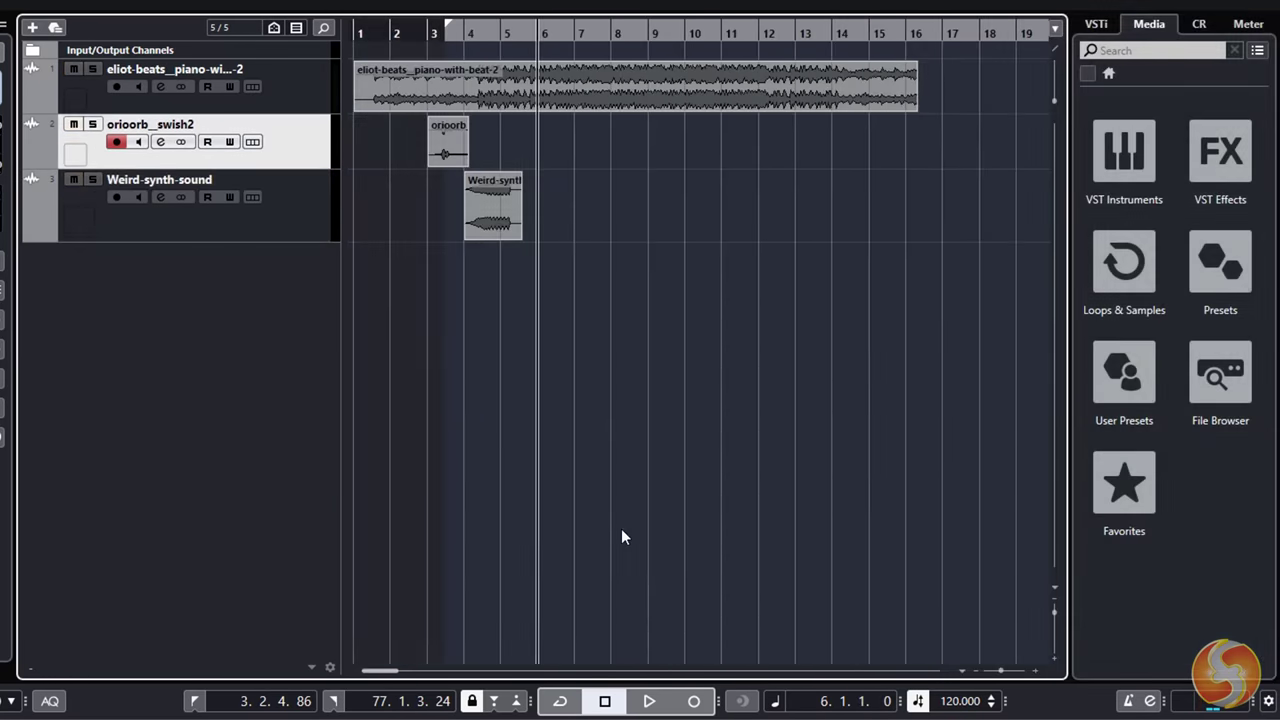
Play the project from bar 1, then stop playback
click(355, 31)
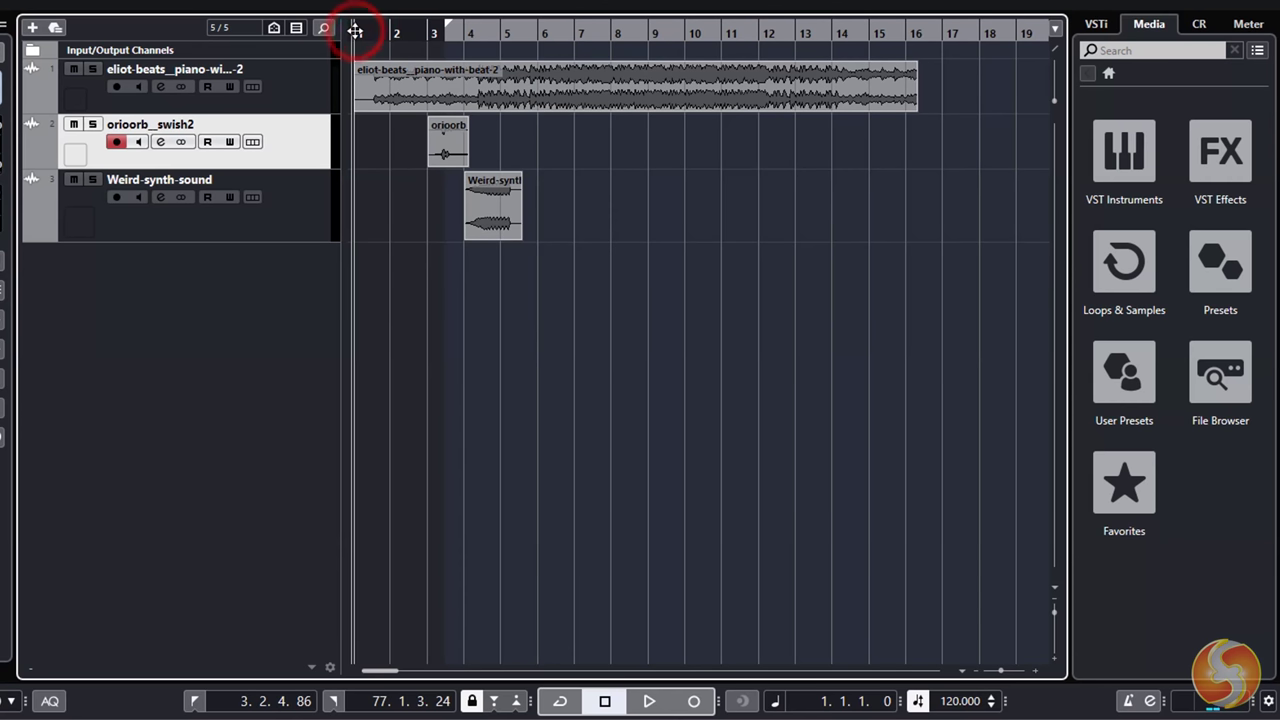
click(648, 701)
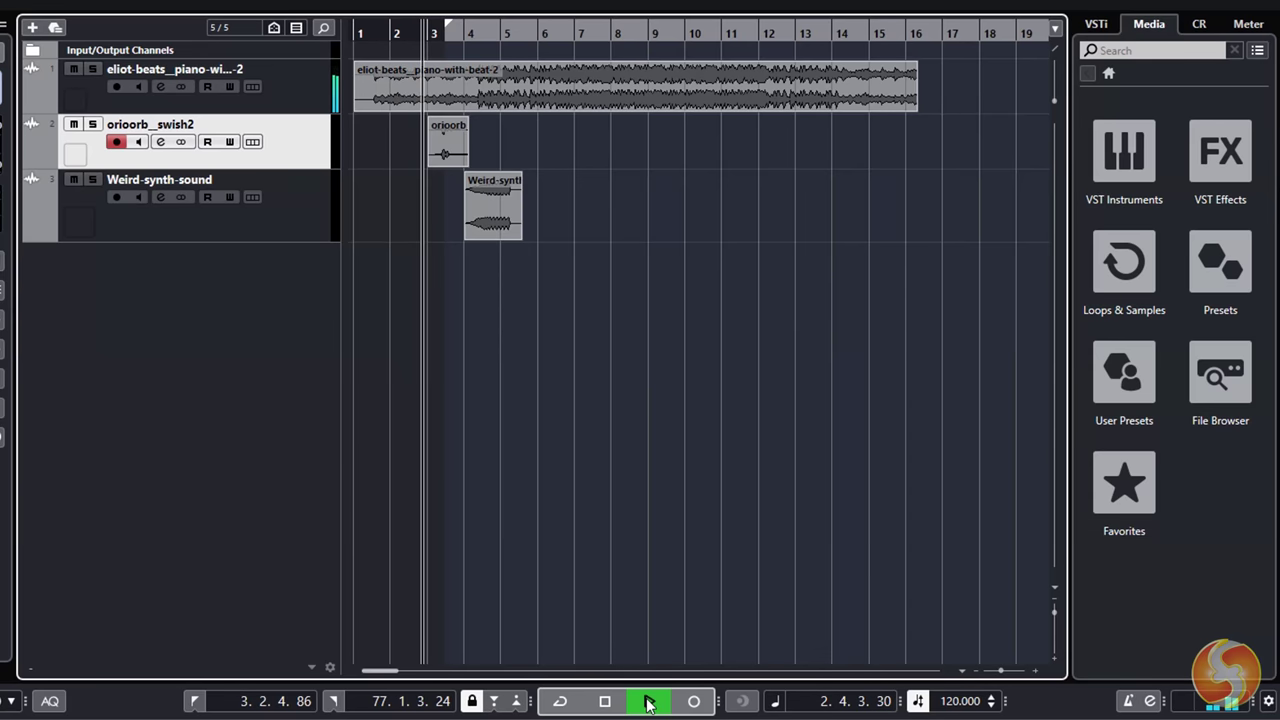
click(648, 701)
Move the playhead through bars 8, 11, 14 and 7, leaving it at bar 4
click(628, 123)
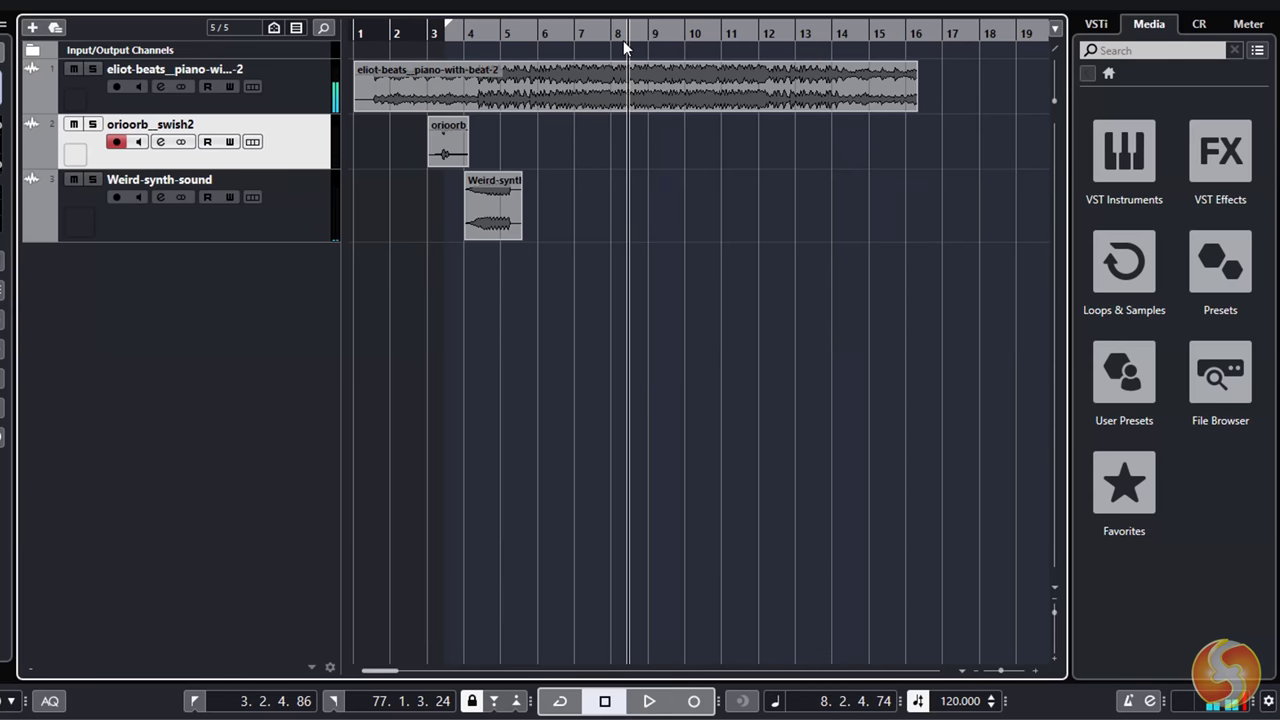
click(731, 30)
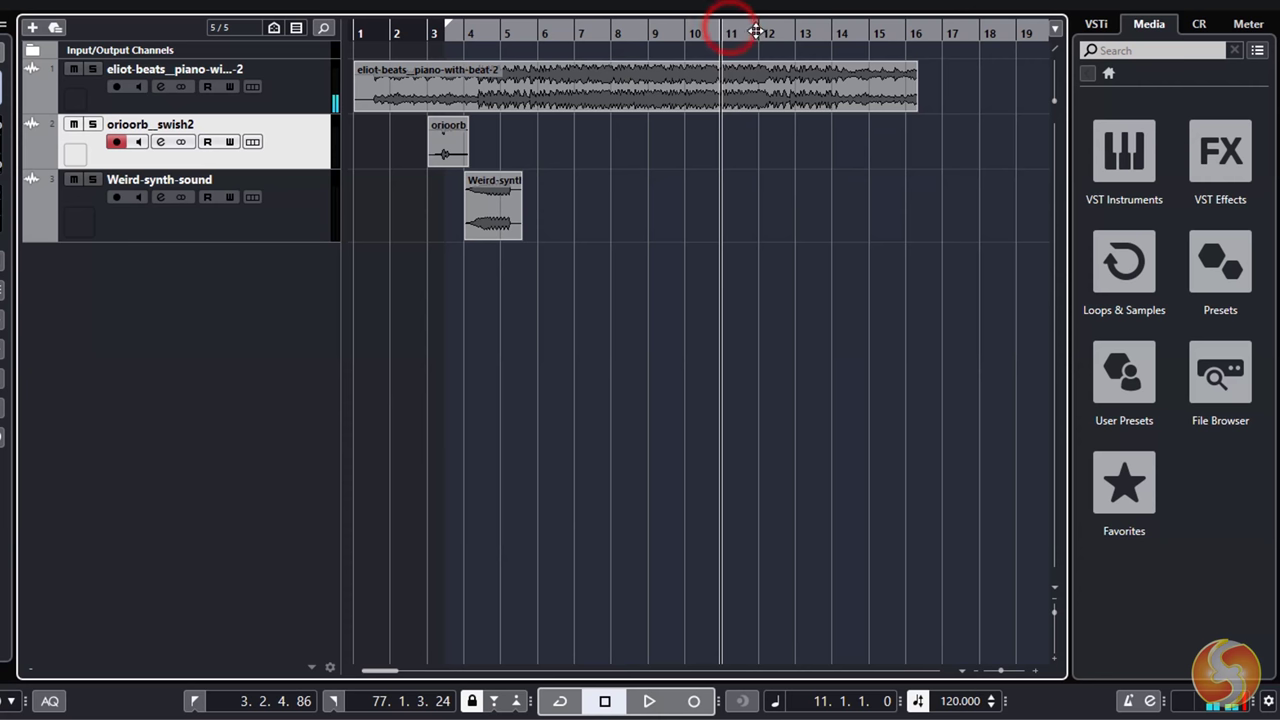
click(844, 32)
click(569, 32)
click(470, 30)
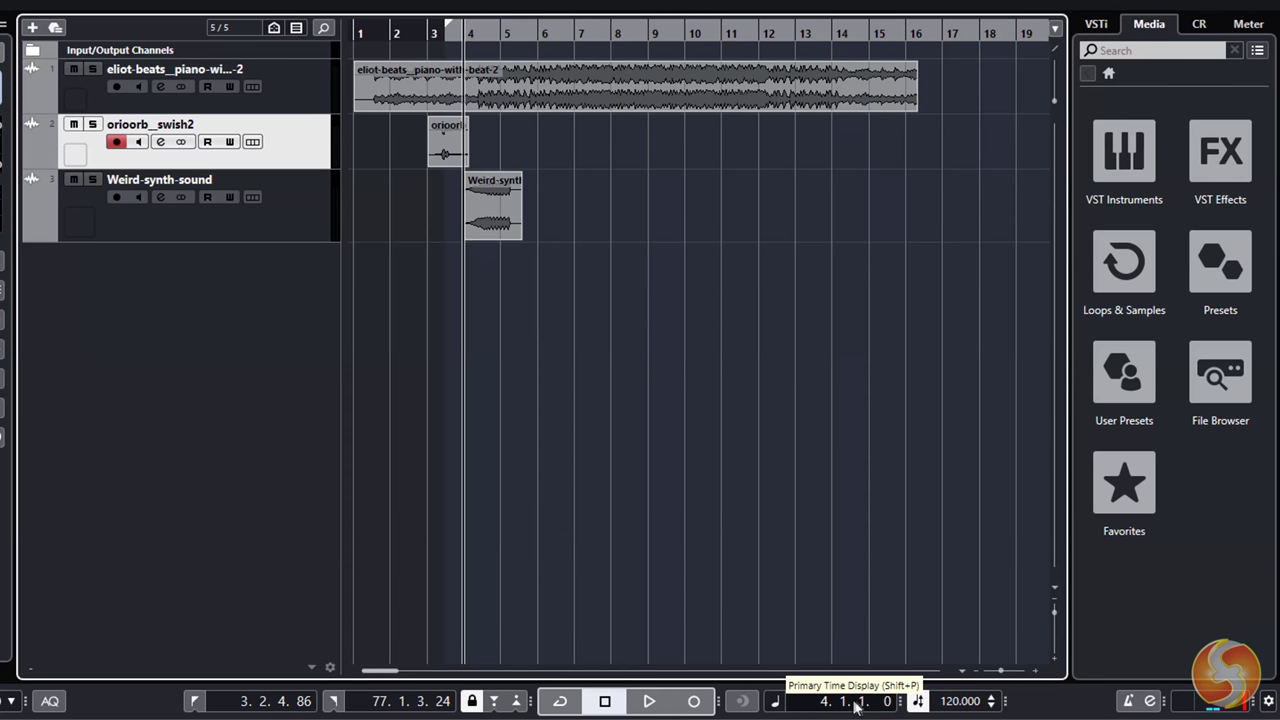
Switch the ruler and the transport's primary time display to Seconds, zooming out to about 20 seconds
key(h)
key(h)
key(h)
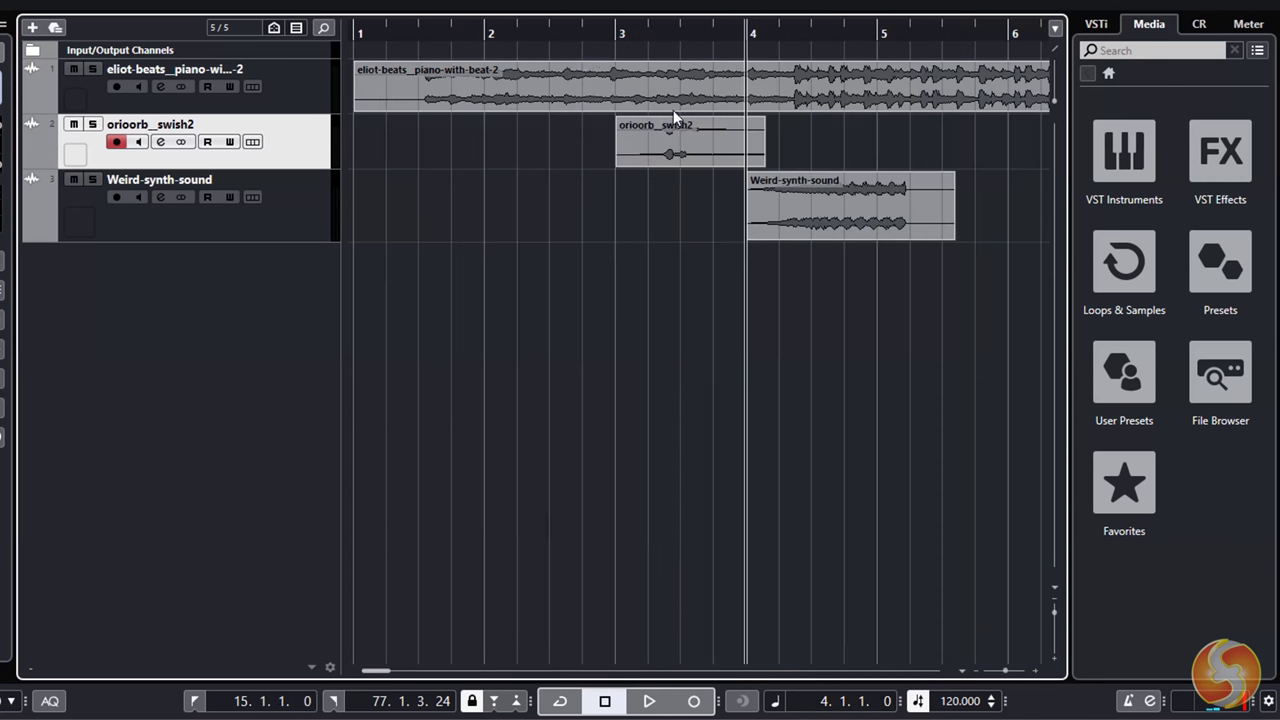
click(597, 34)
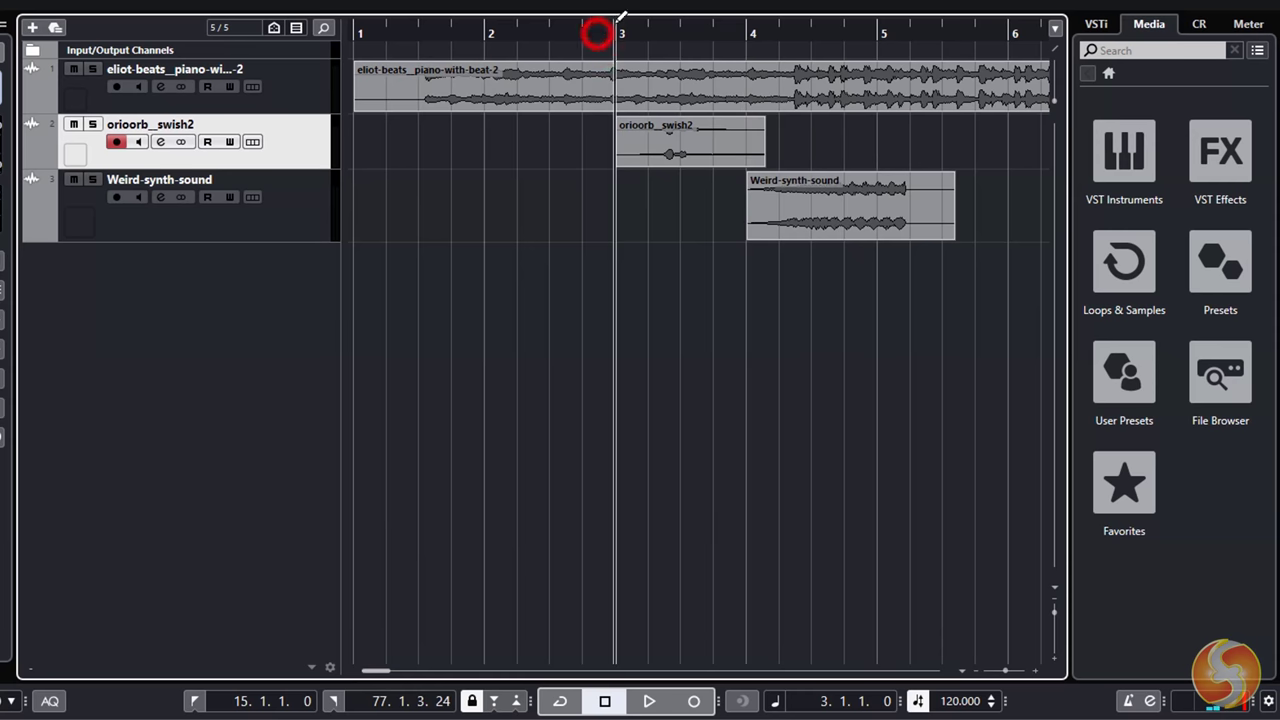
right_click(677, 33)
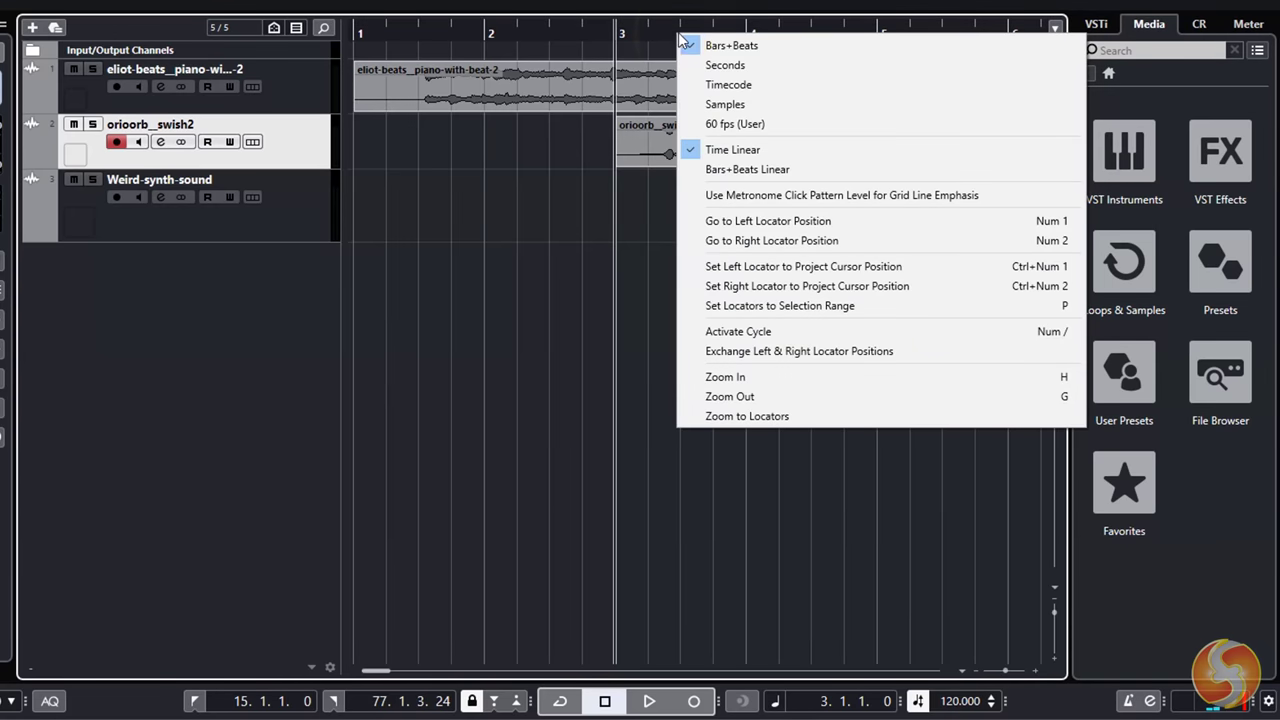
click(786, 65)
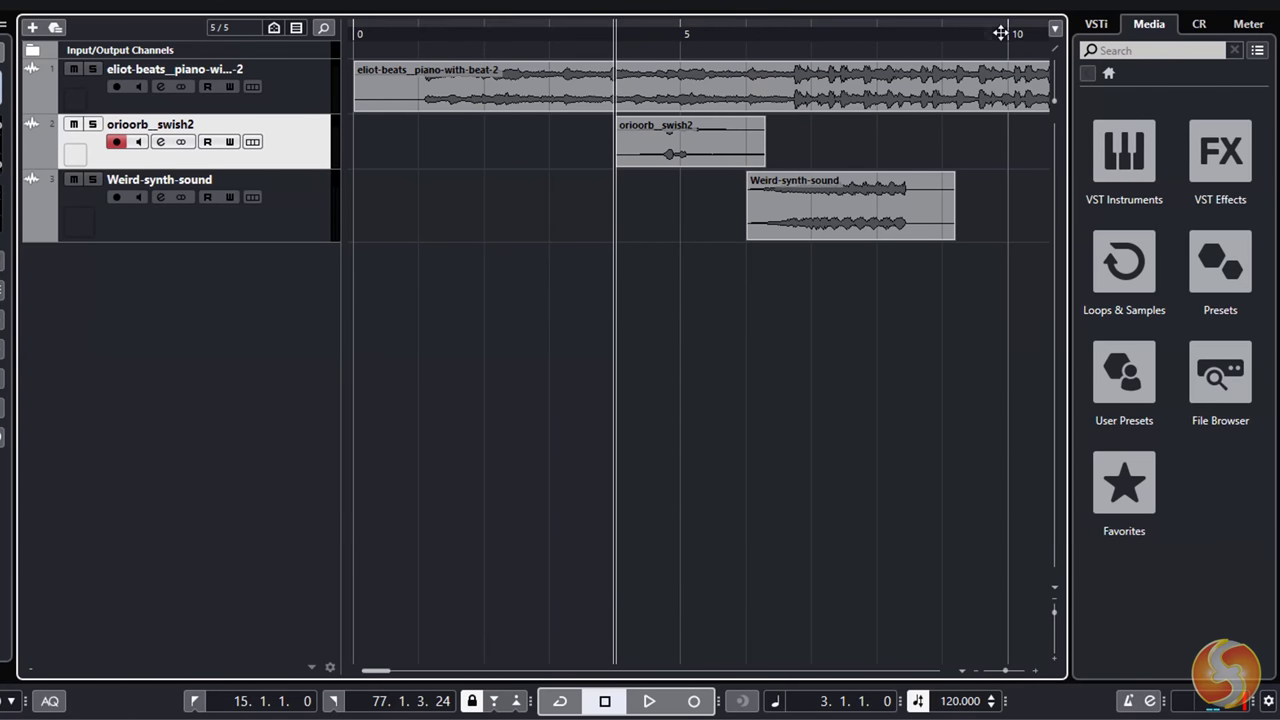
drag(687, 36, 848, 460)
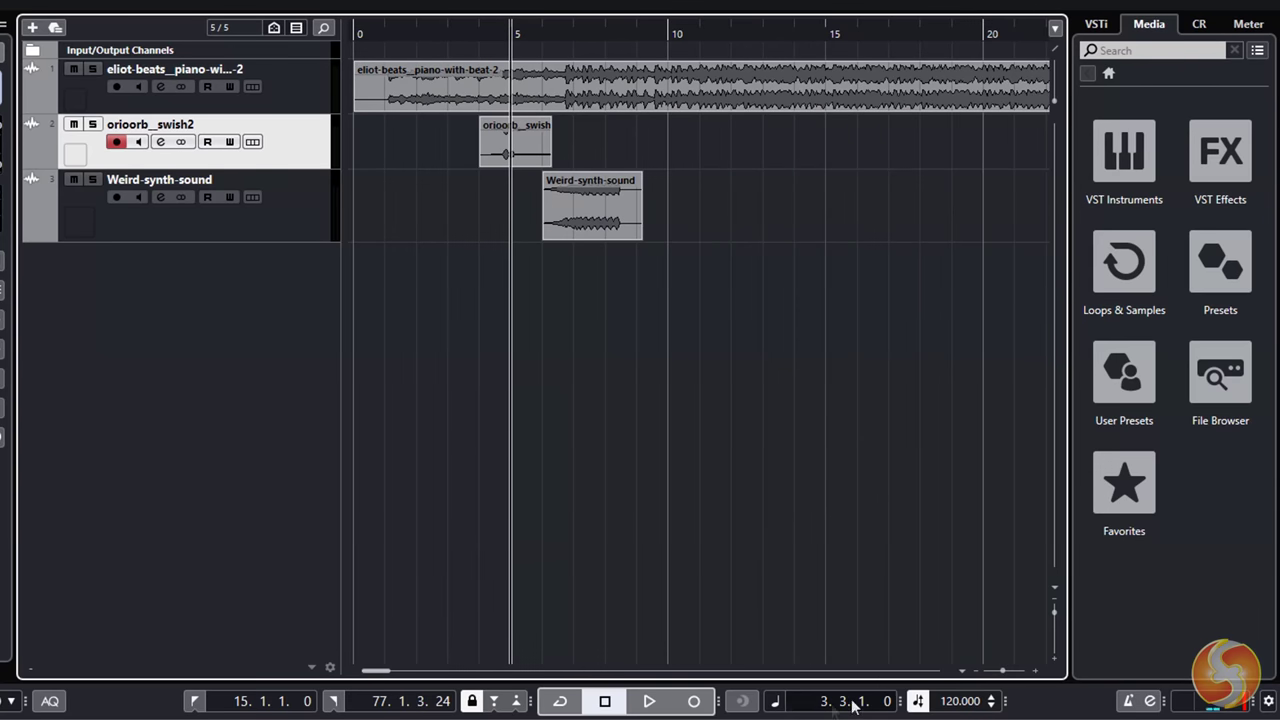
click(774, 700)
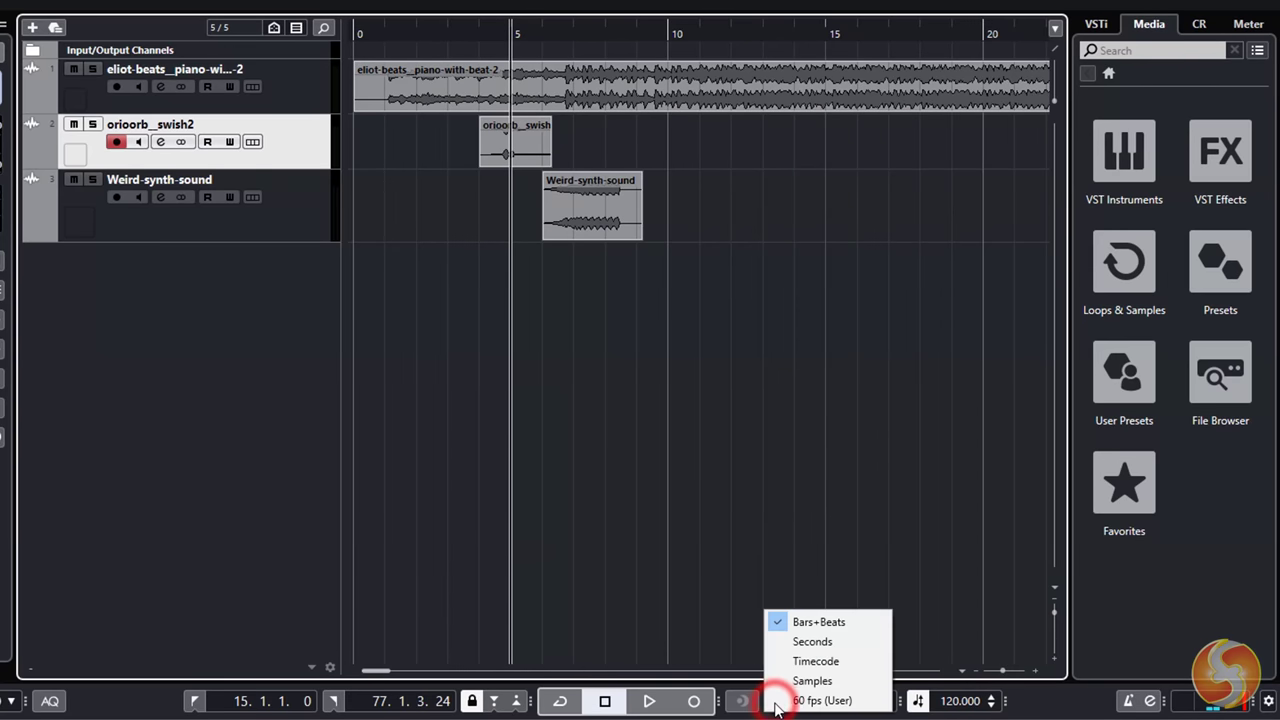
click(810, 642)
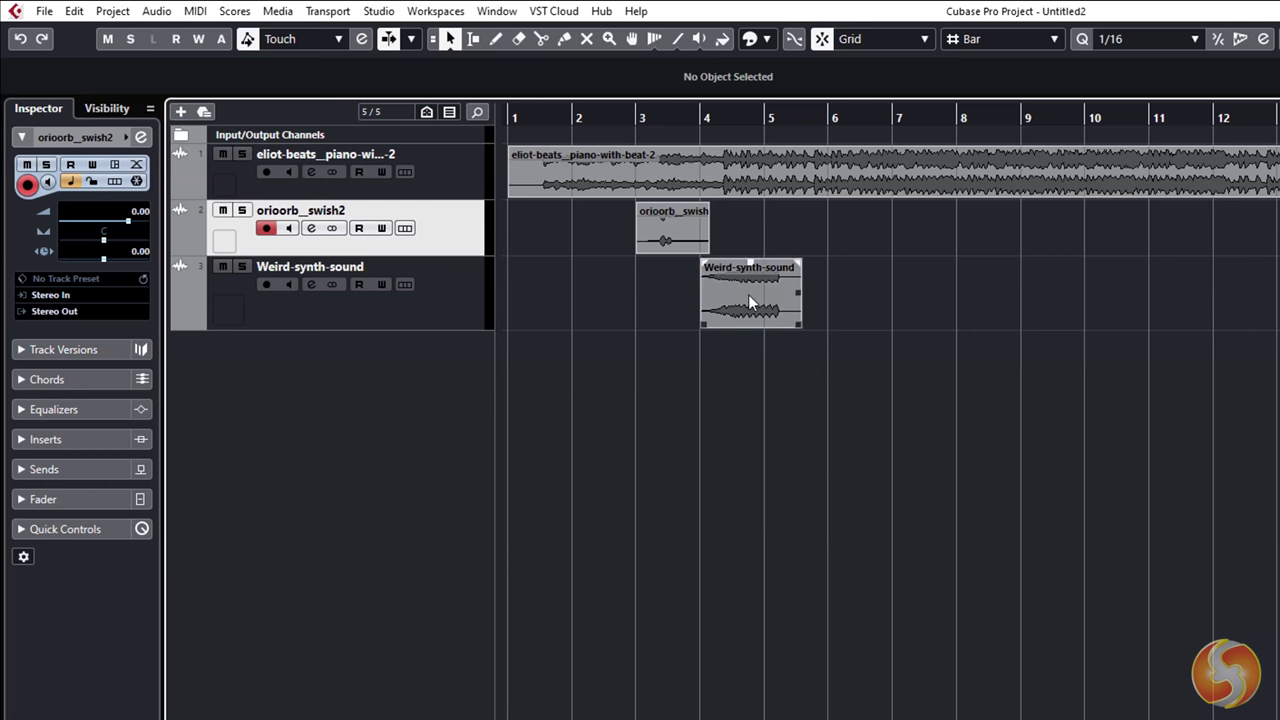
Change Snap Type from Bar to Beat and reposition the Weird-synth-sound clip so it starts at bar 5
drag(748, 294, 812, 310)
mouse_move(682, 237)
mouse_down()
mouse_move(922, 251)
mouse_move(1160, 316)
mouse_move(1225, 316)
mouse_move(772, 245)
mouse_move(664, 248)
mouse_up()
mouse_move(815, 293)
mouse_down()
mouse_move(966, 293)
mouse_move(830, 294)
mouse_up()
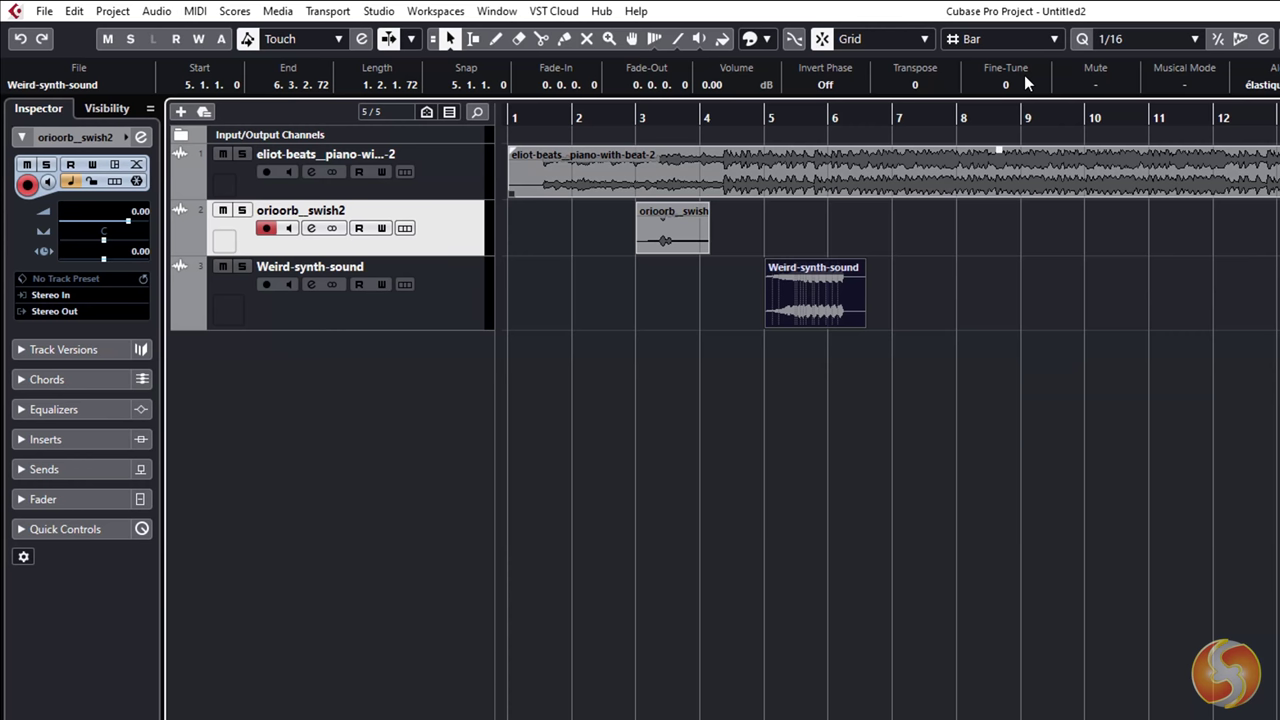
click(966, 40)
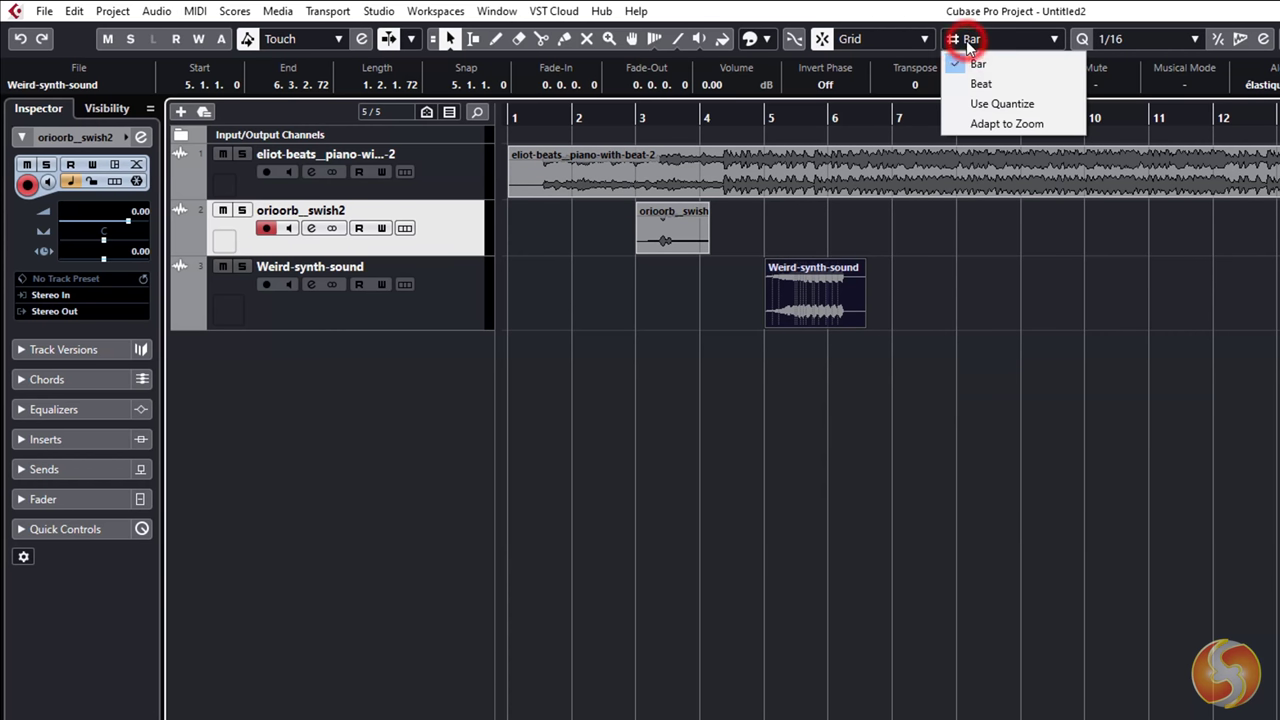
click(980, 84)
drag(806, 293, 983, 293)
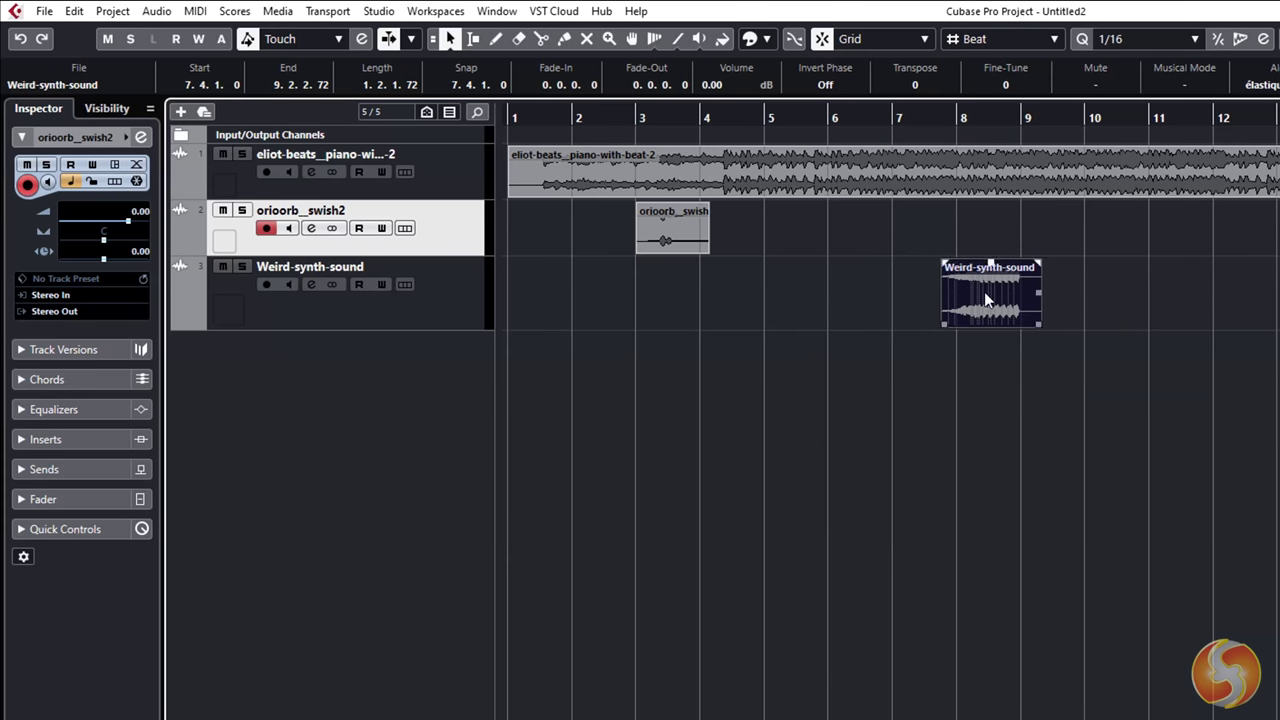
drag(984, 291, 871, 240)
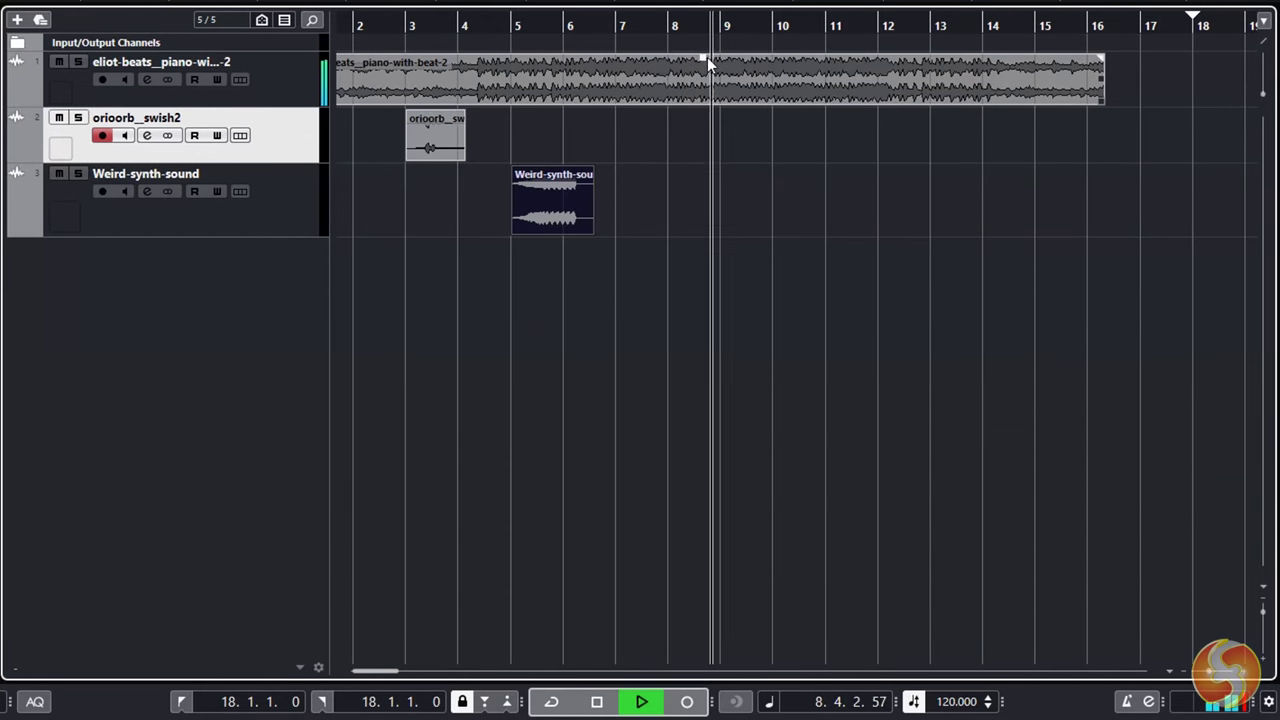
Lower the eliot-beats clip volume by about 4 dB, add a fade-in, and play from bar 1
drag(707, 57, 706, 92)
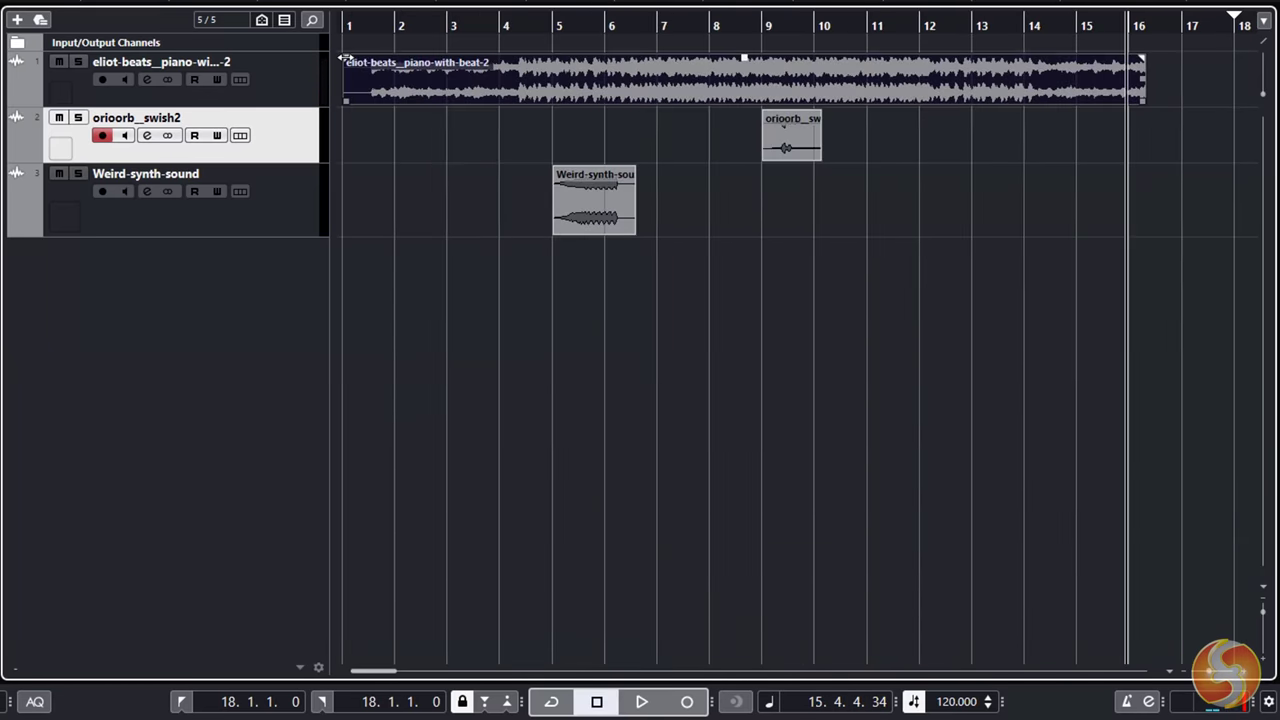
drag(343, 57, 475, 57)
click(347, 20)
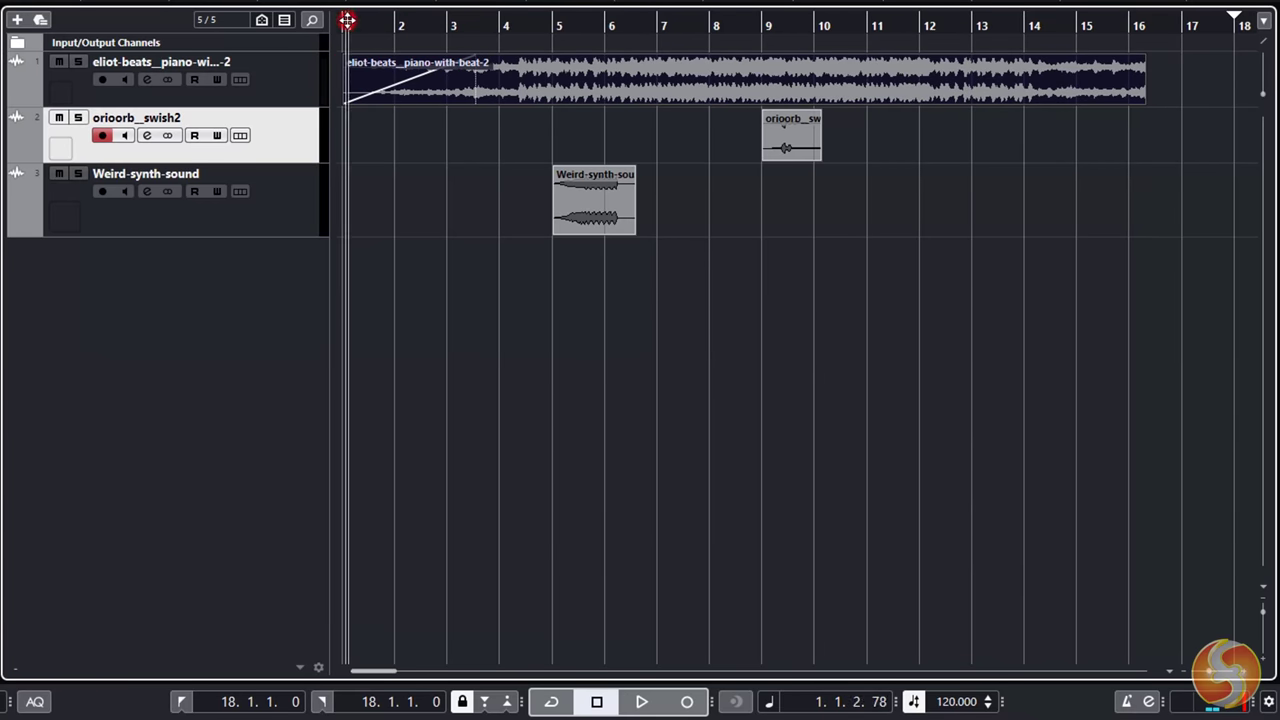
click(641, 701)
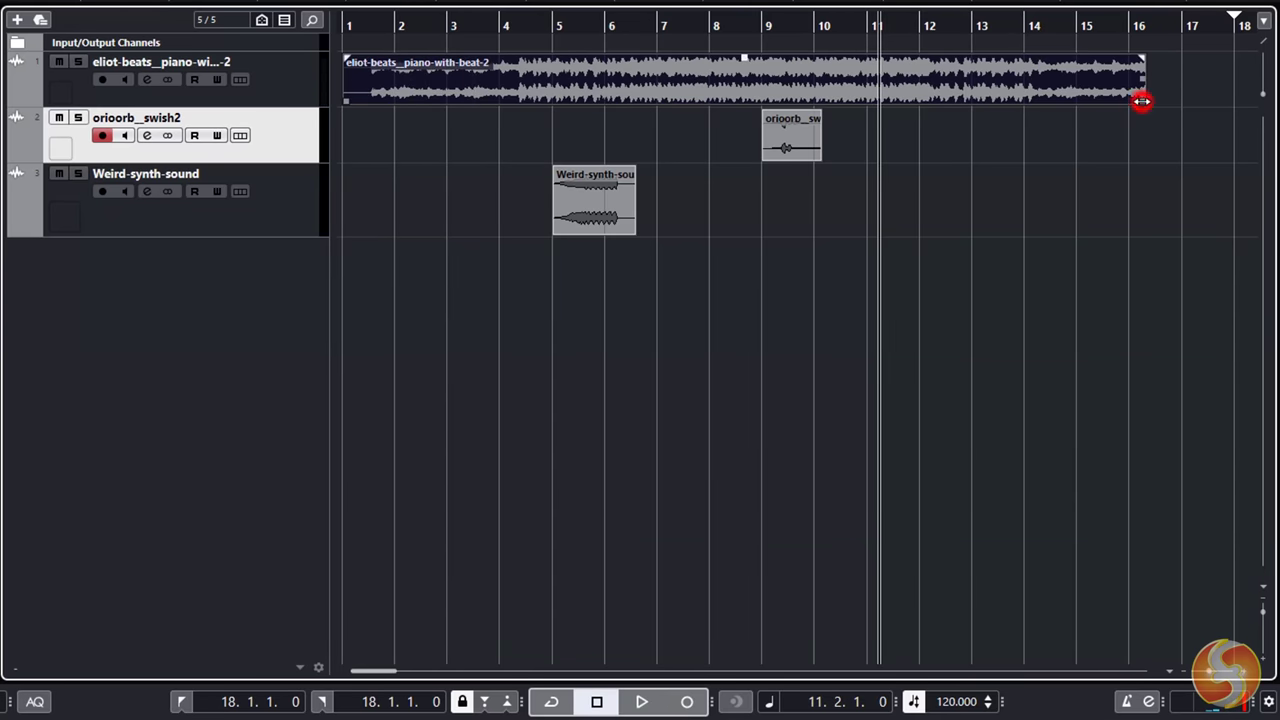
Trim the eliot-beats piano event to end near bar 11½ and play back the new ending
drag(1142, 101, 900, 94)
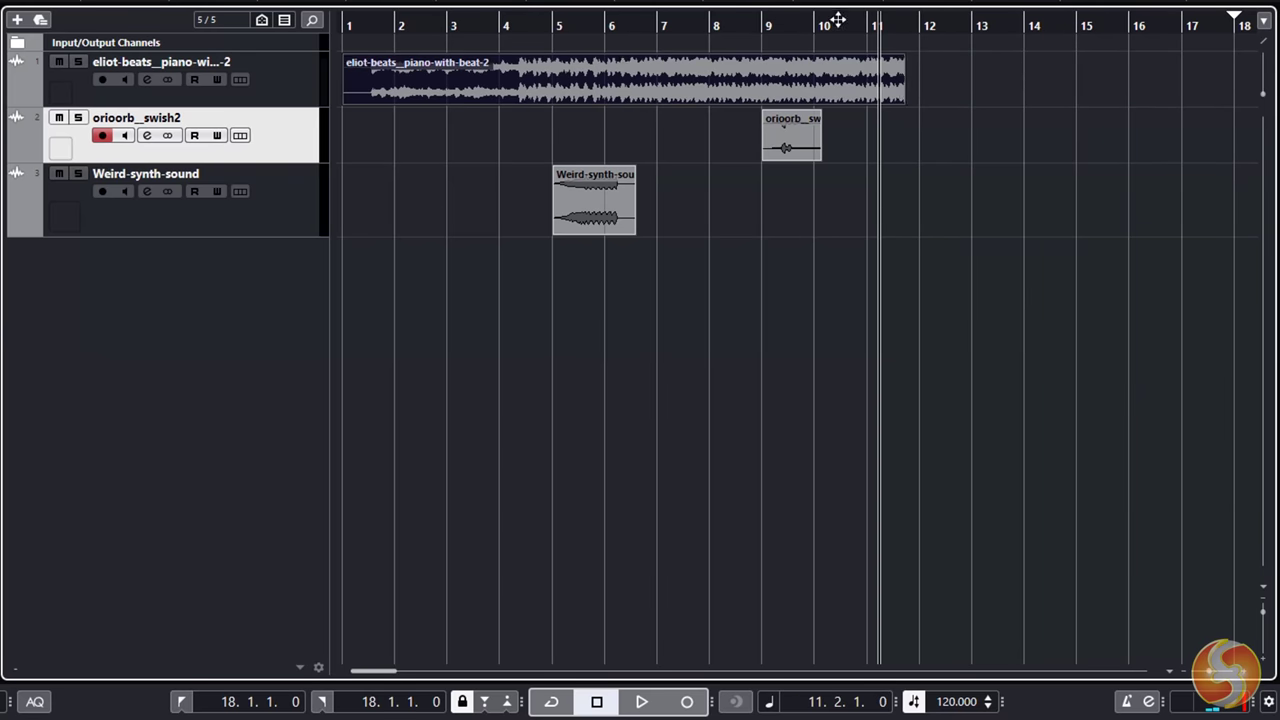
drag(837, 23, 837, 20)
click(641, 701)
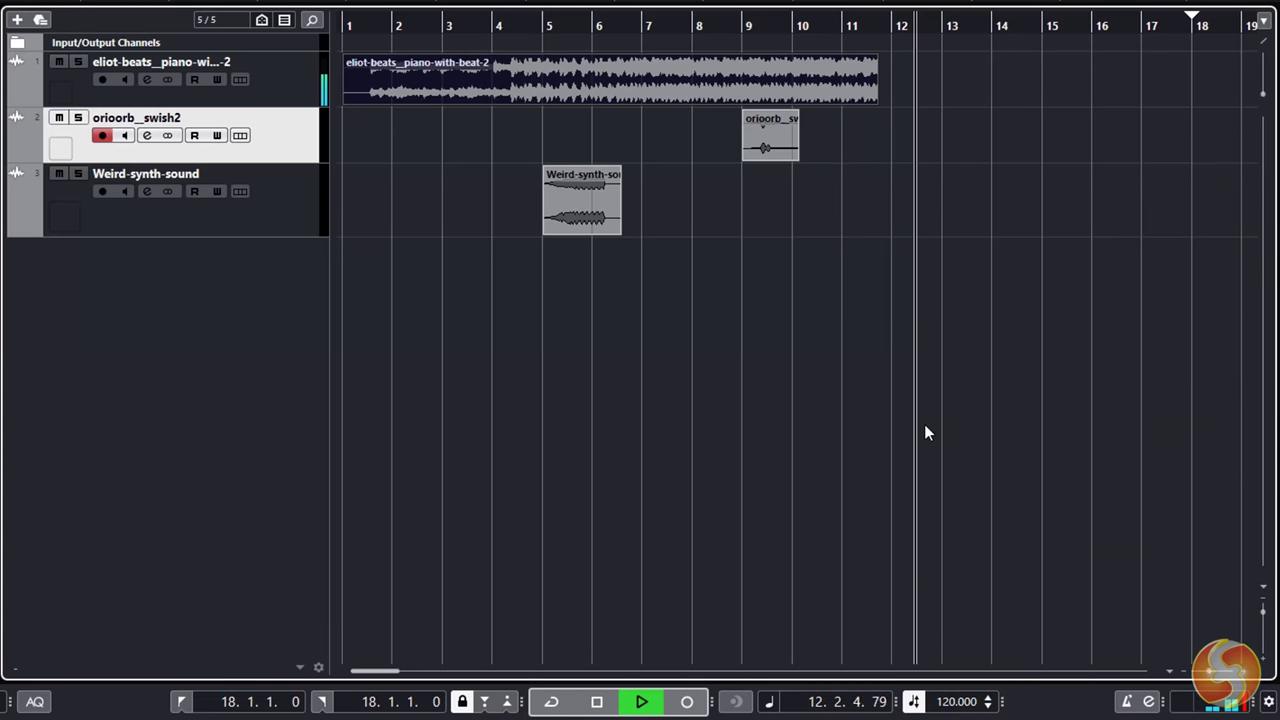
click(573, 207)
key(space)
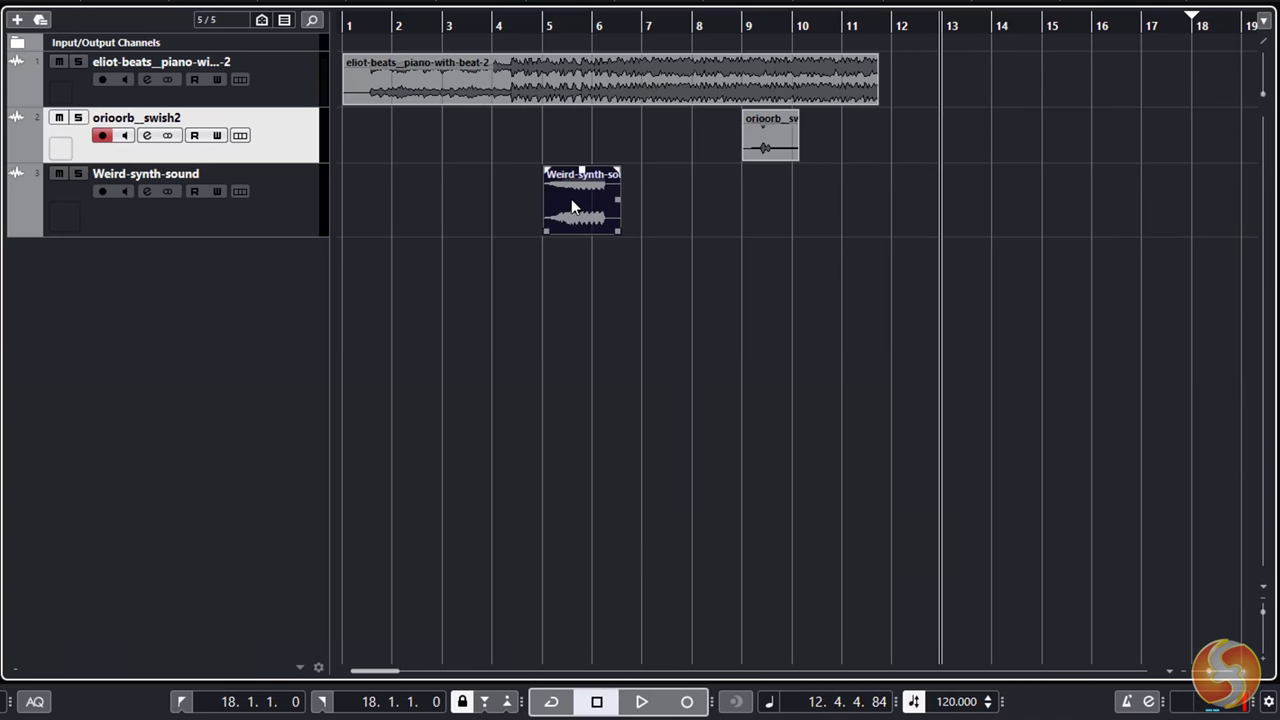
drag(573, 207, 895, 220)
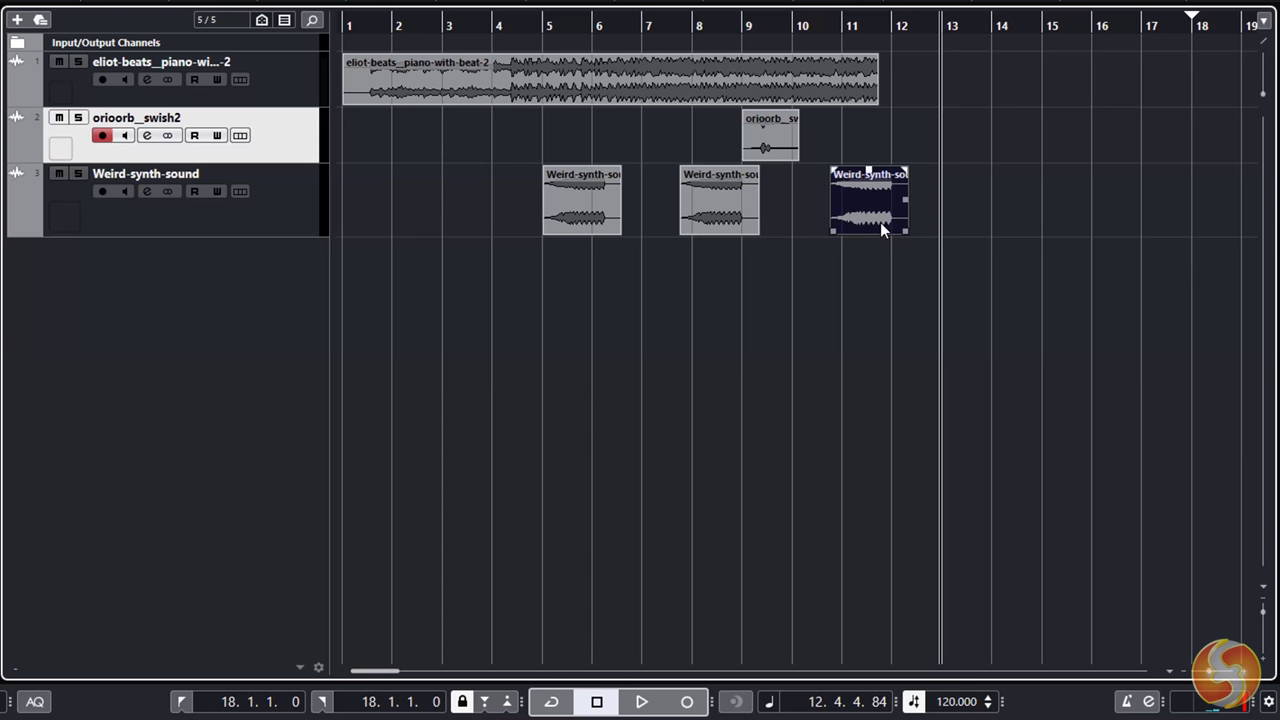
key(Delete)
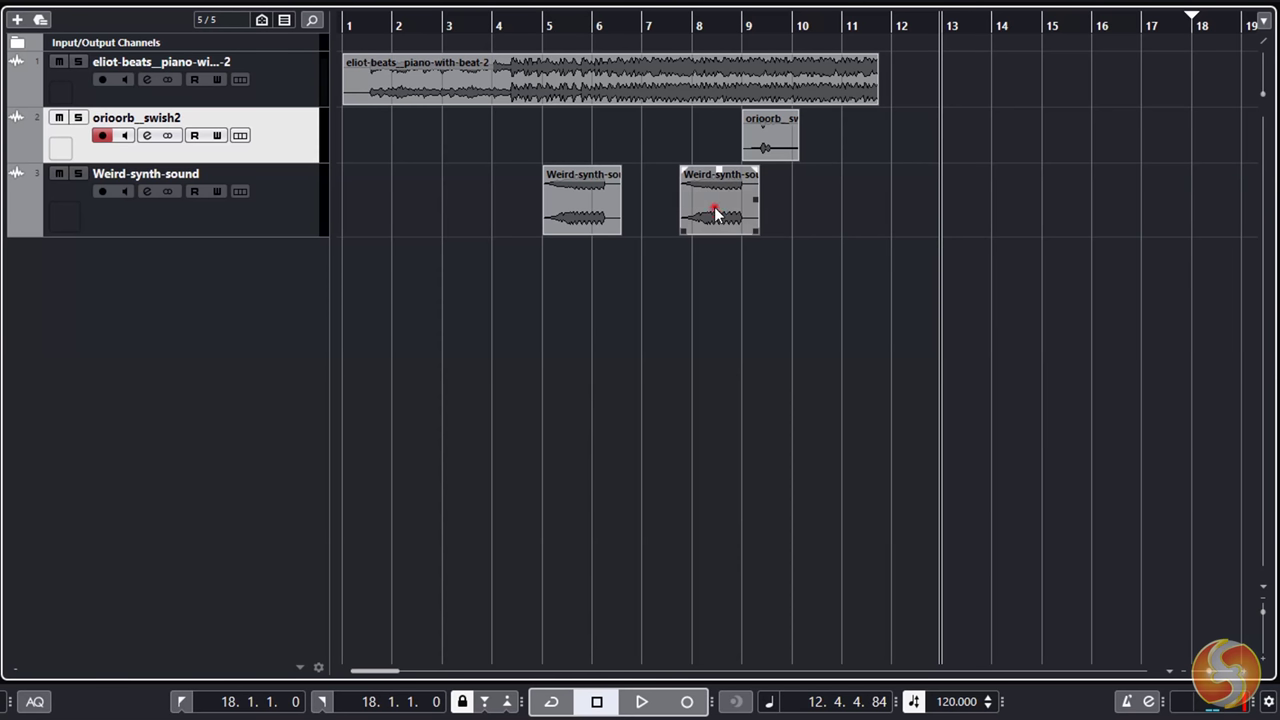
click(714, 211)
key(Delete)
click(588, 214)
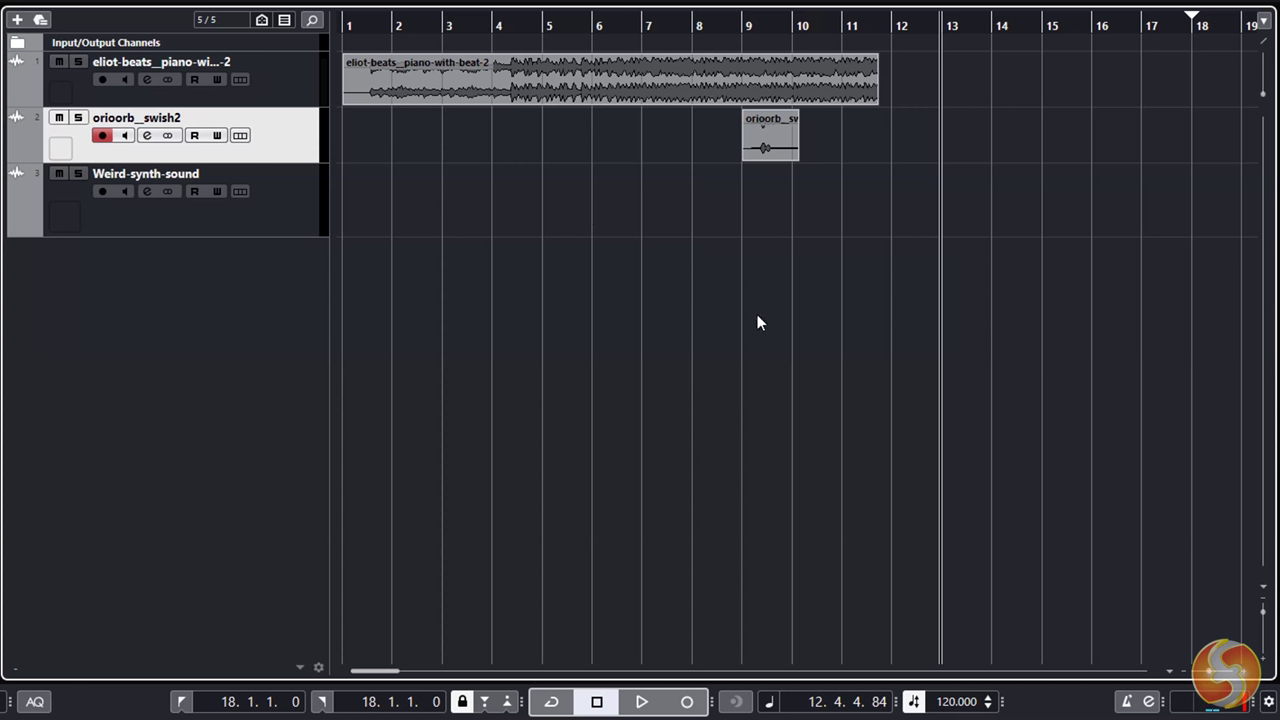
key(ctrl+z)
key(ctrl+z)
key(ctrl+z)
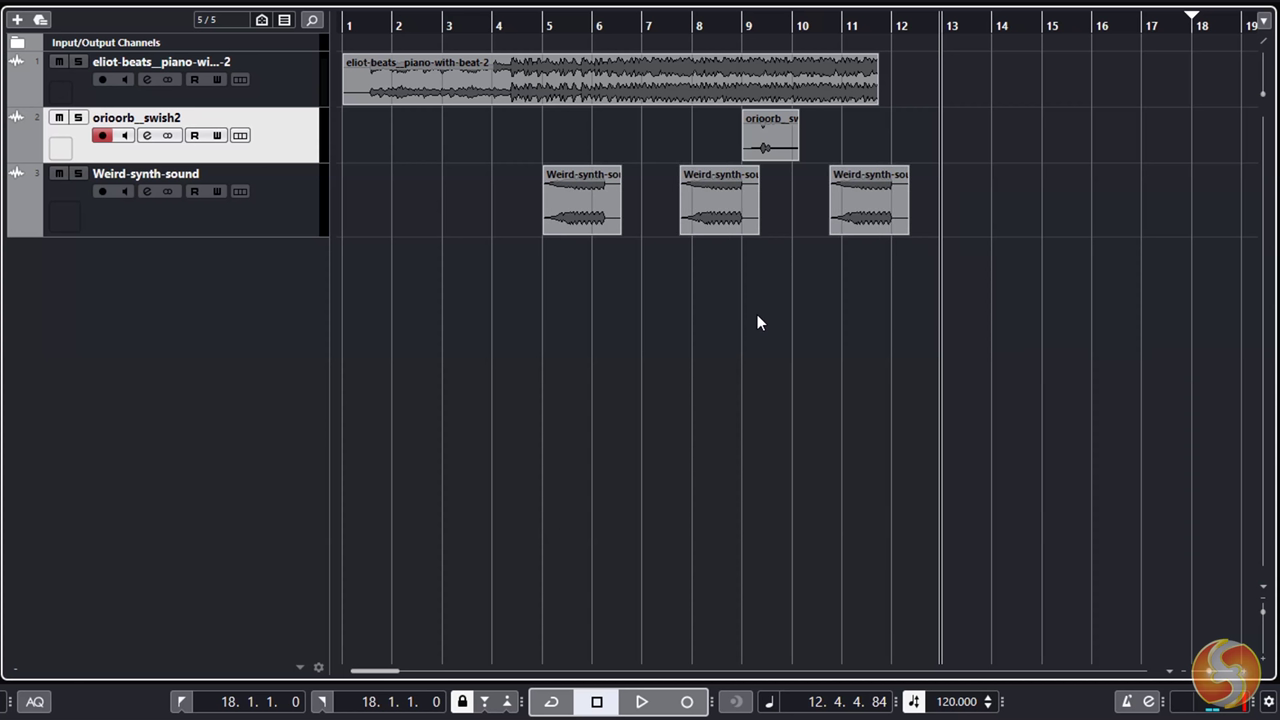
key(ctrl+shift+z)
key(ctrl+shift+z)
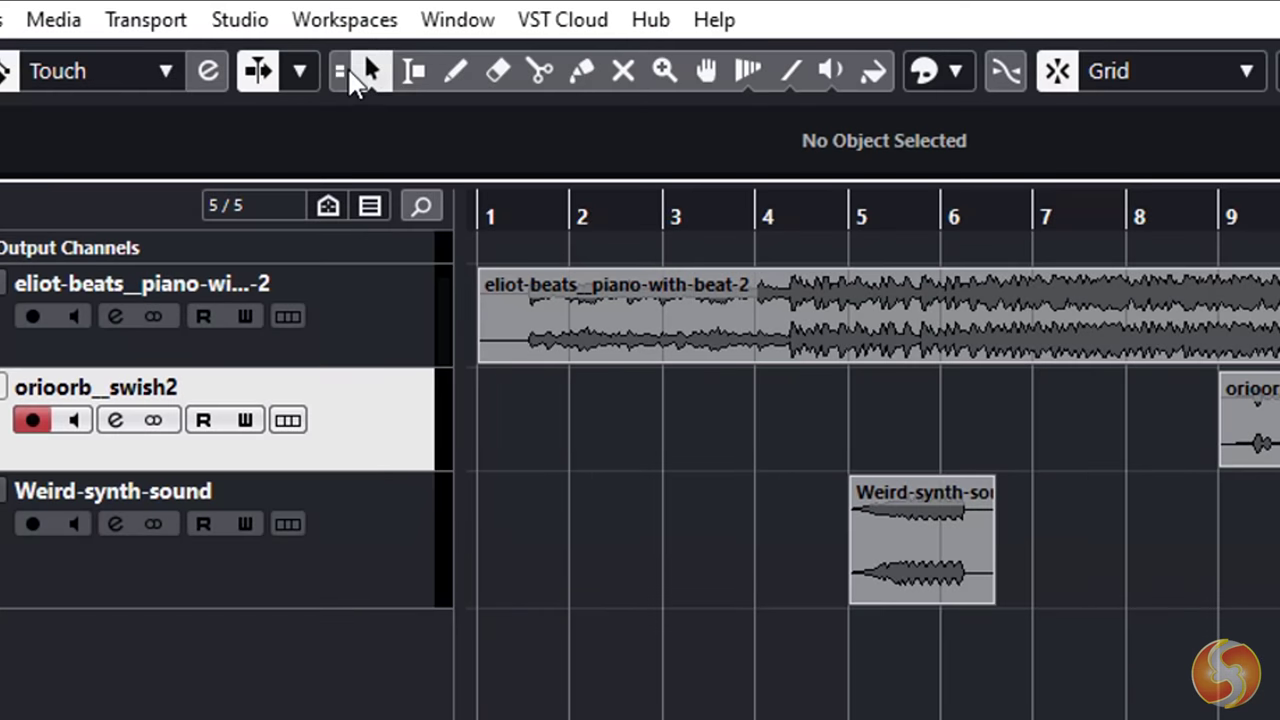
Range-select bars 12 to 14 of the piano event, then undo the move and return to object selection
click(409, 71)
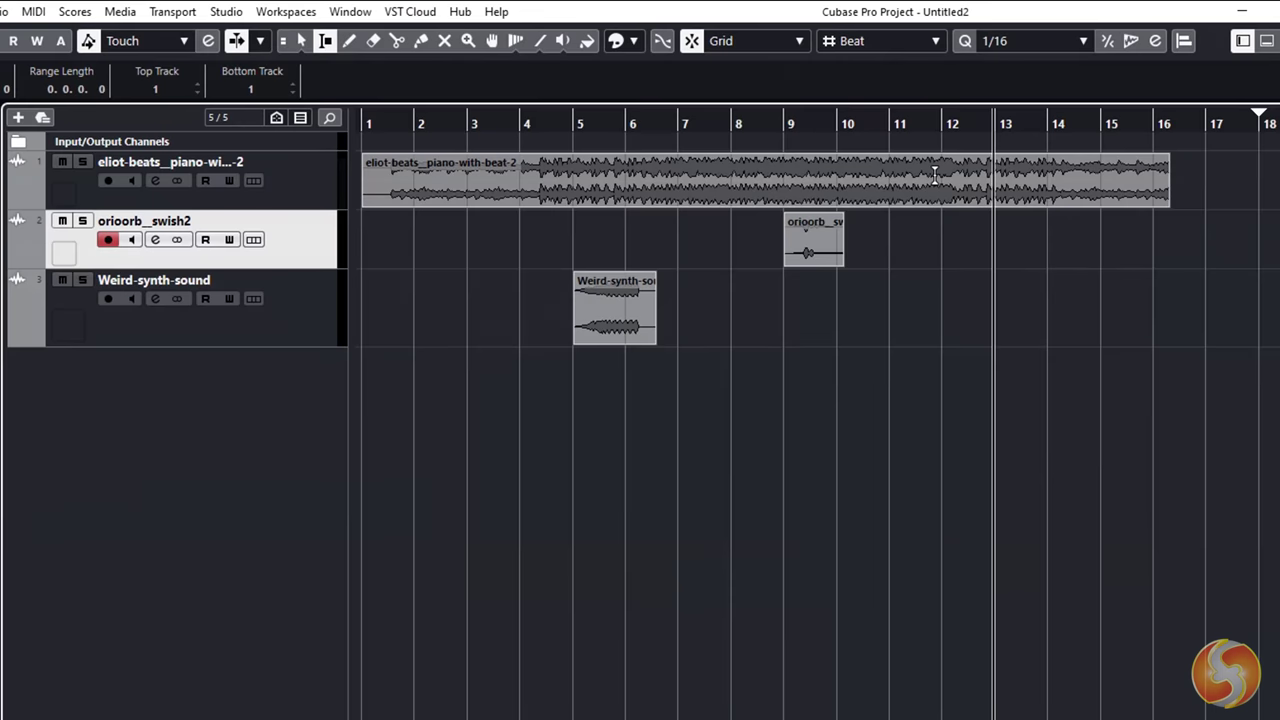
click(940, 176)
drag(940, 176, 1115, 244)
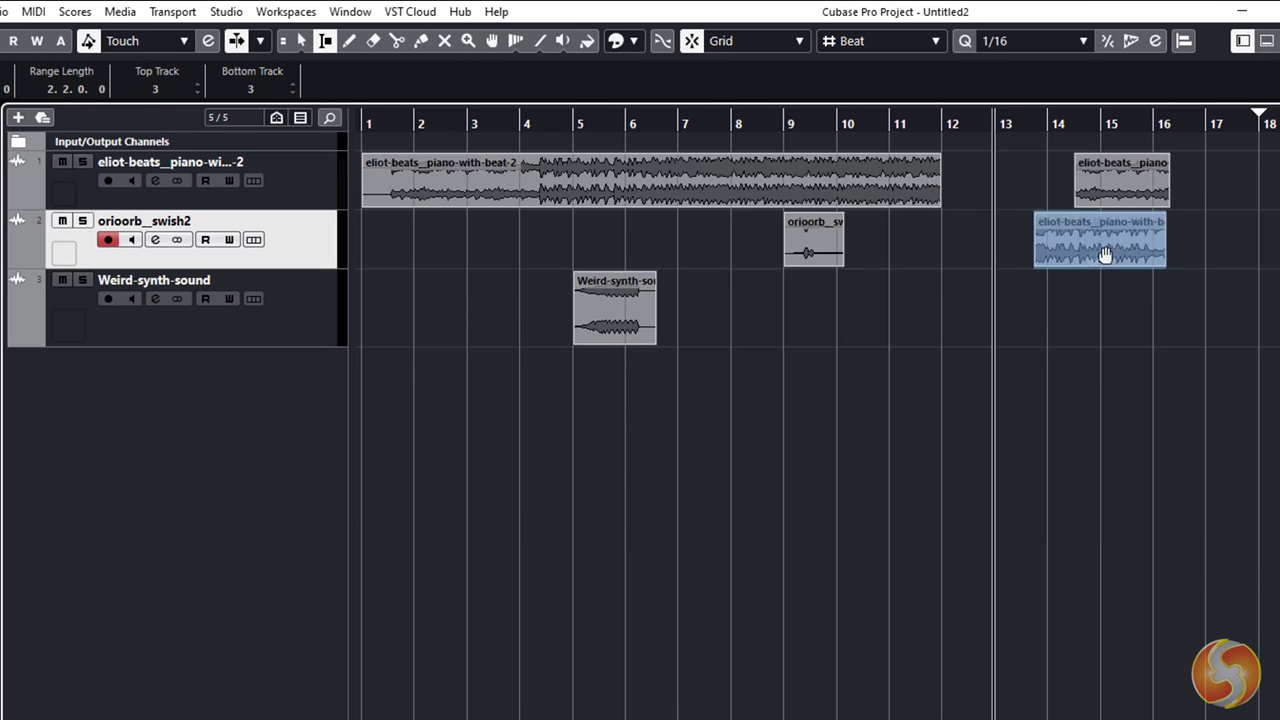
key(ctrl+z)
key(1)
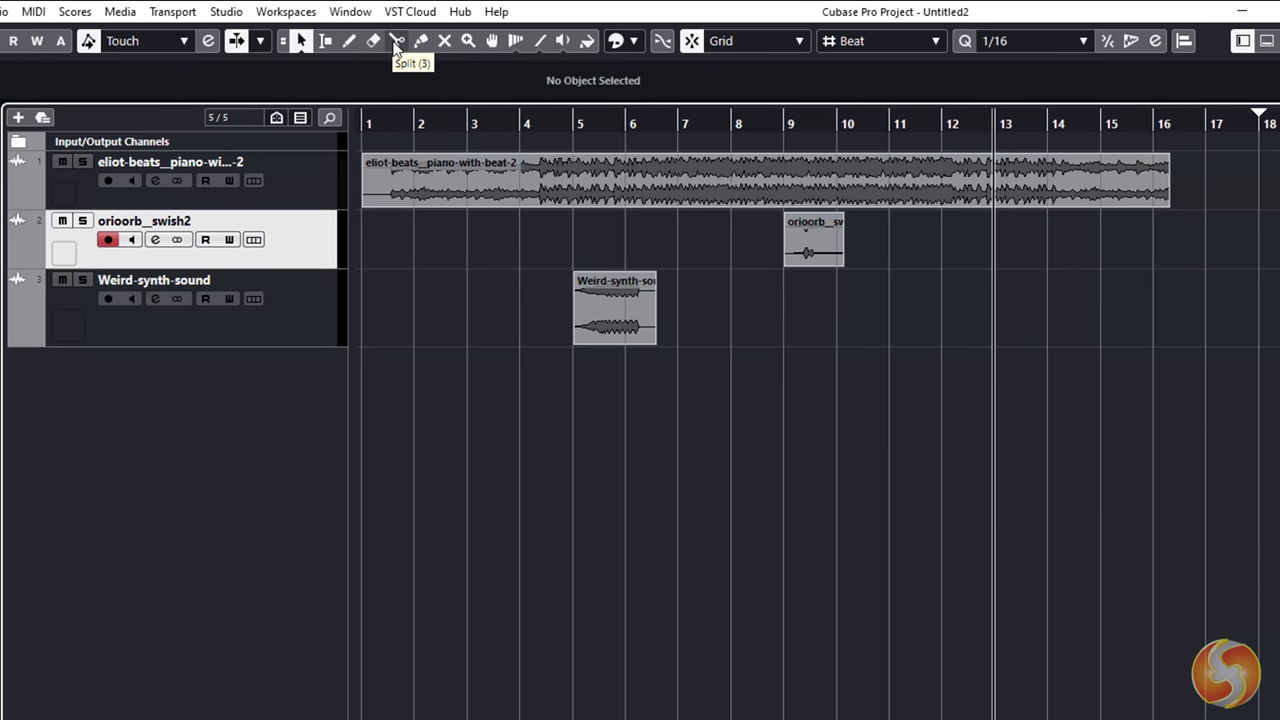
Split the piano event near bars 11.3 and 13.3, then nudge the last two pieces right
click(396, 42)
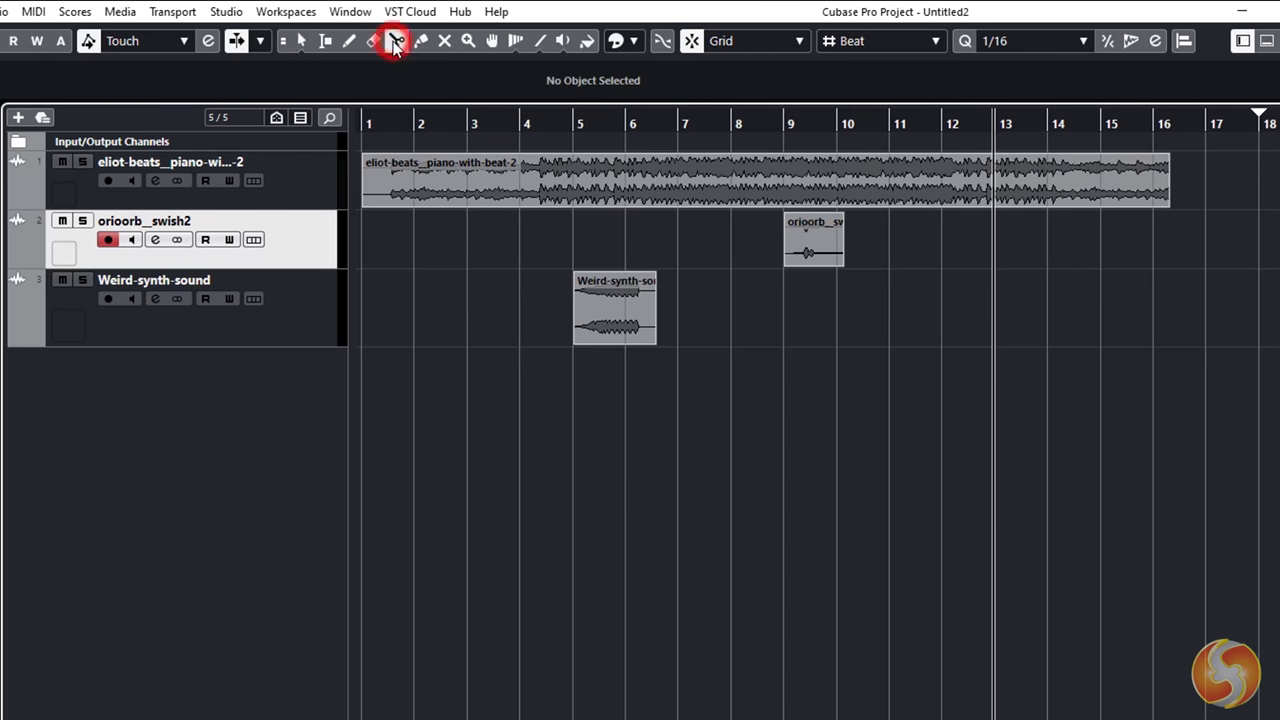
click(912, 186)
click(1026, 188)
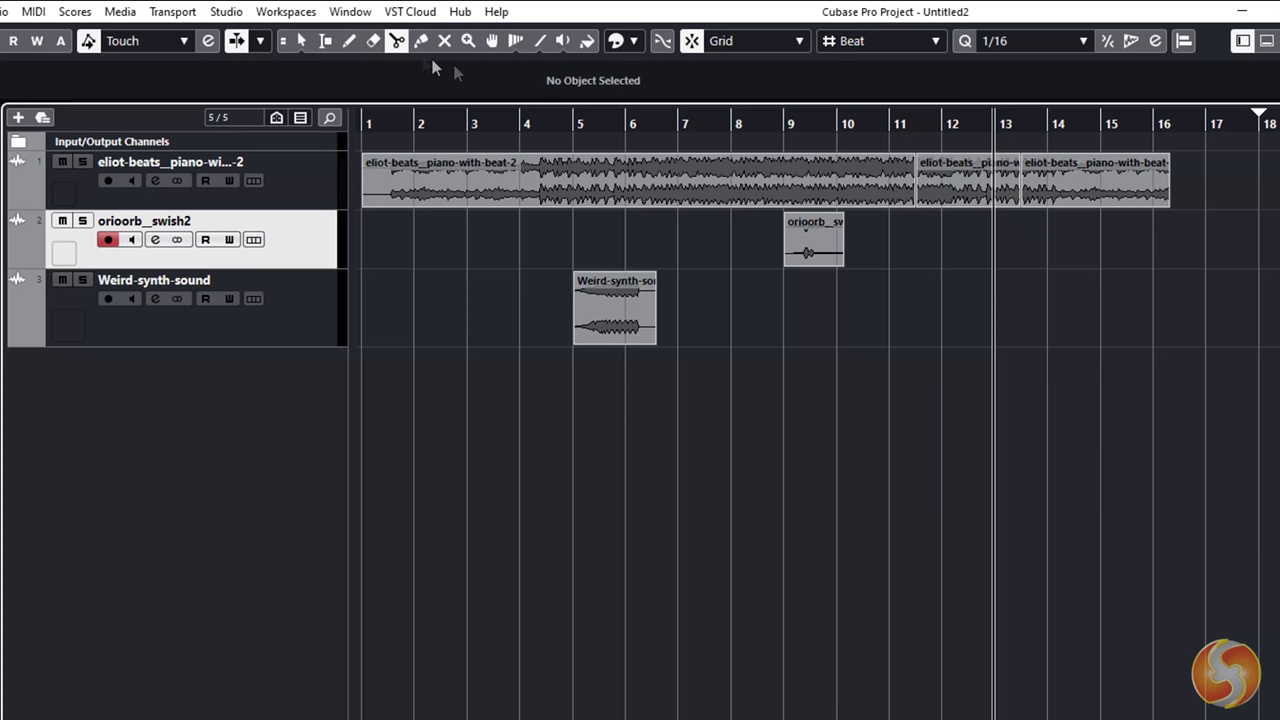
click(301, 41)
click(1058, 183)
drag(1085, 190, 1160, 182)
drag(955, 186, 1007, 195)
Colour the orioorb_swish2 track, Weird-synth-sound and piano-with-beat events orange-yellow
click(586, 41)
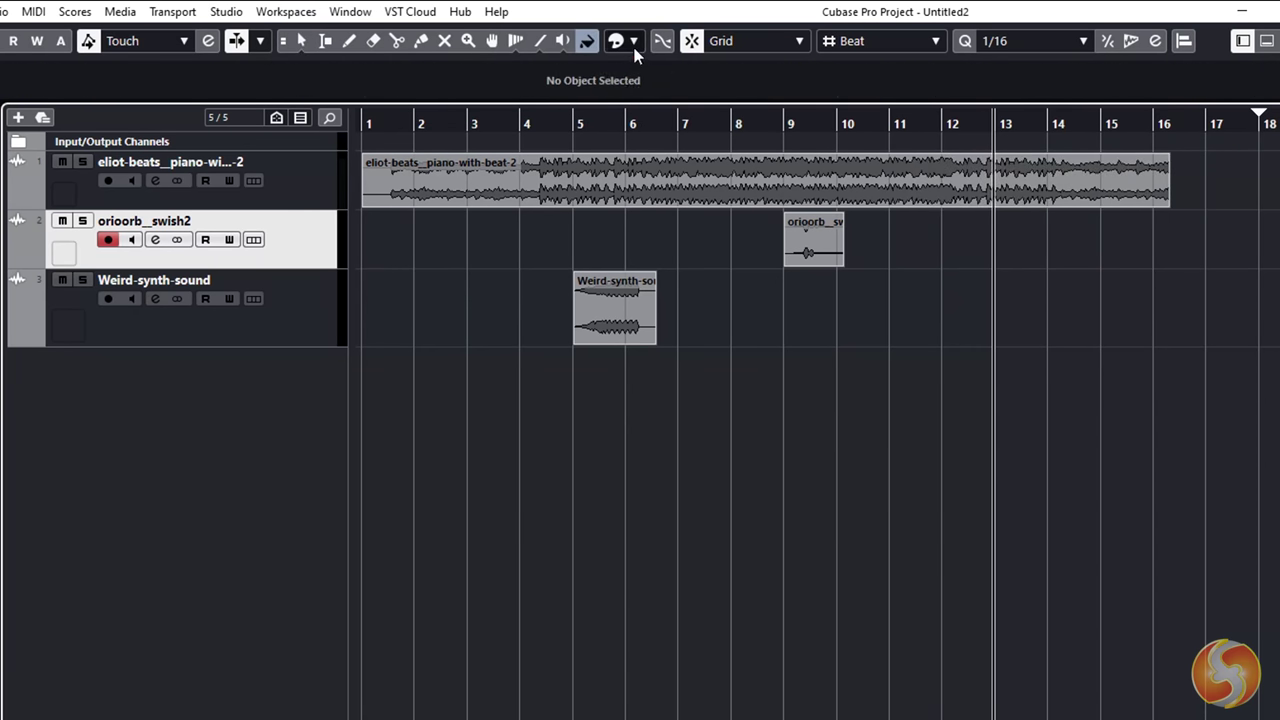
click(617, 41)
click(688, 94)
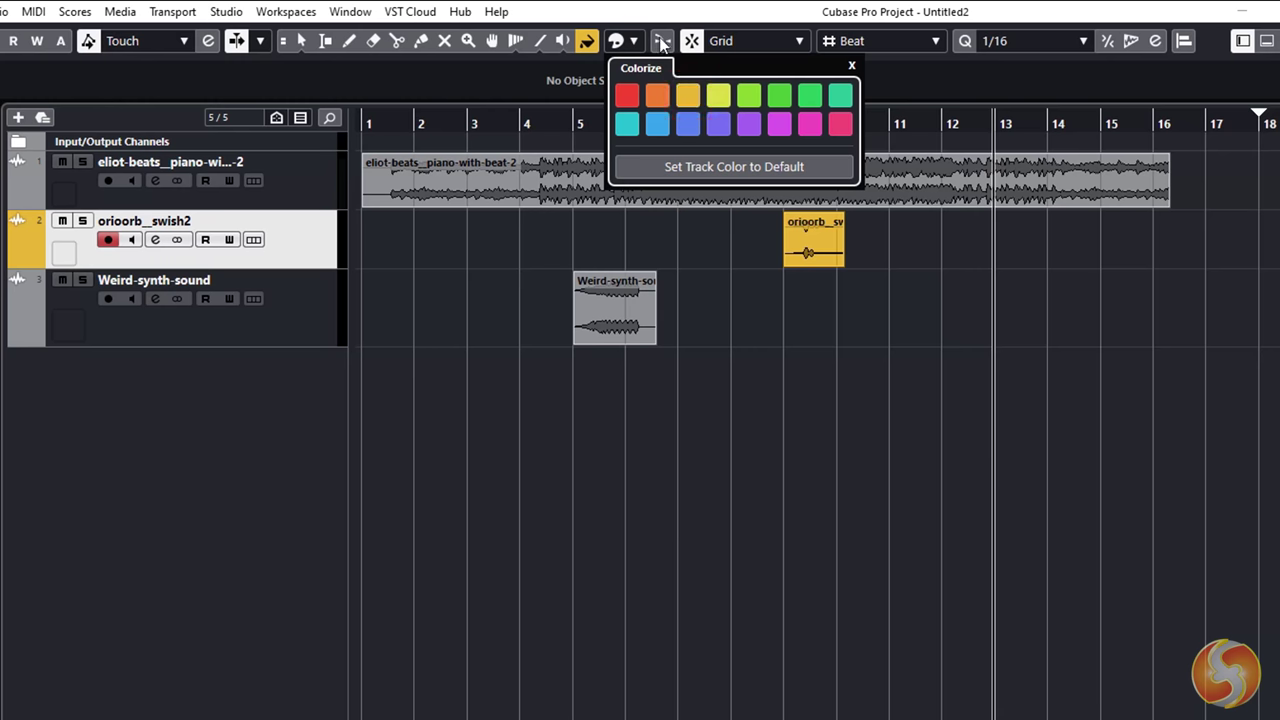
click(675, 8)
click(625, 300)
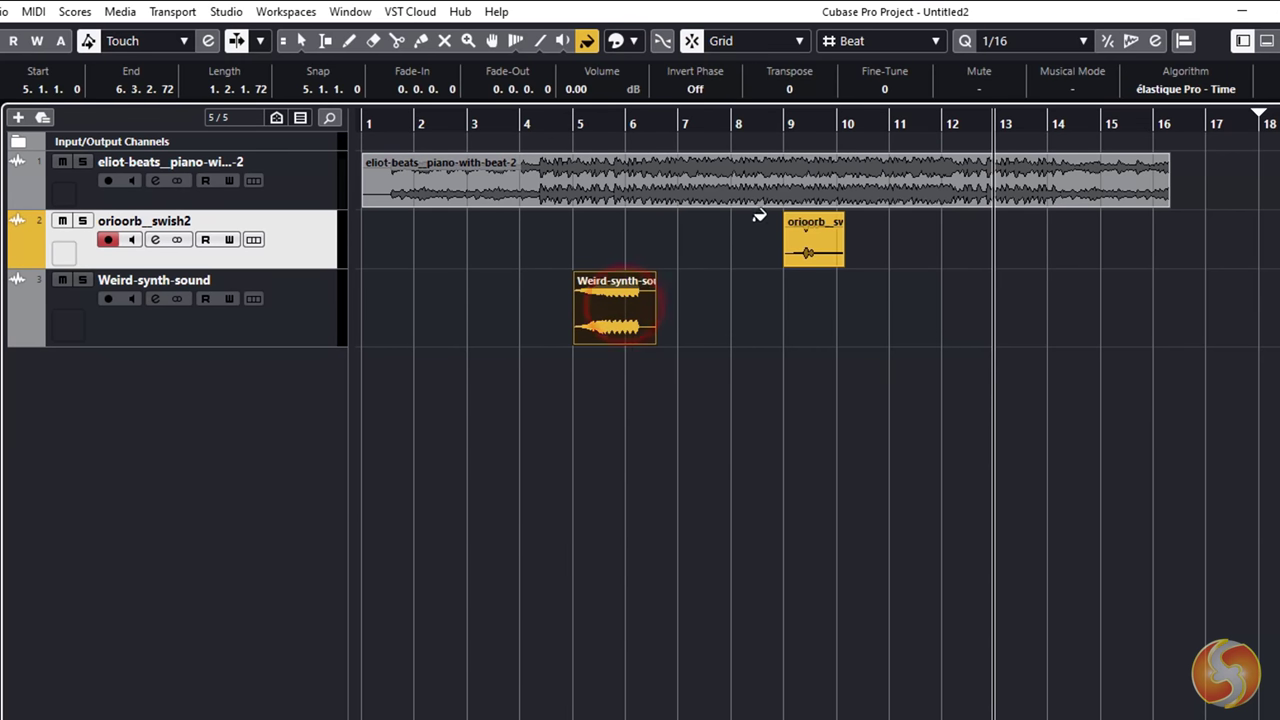
click(760, 180)
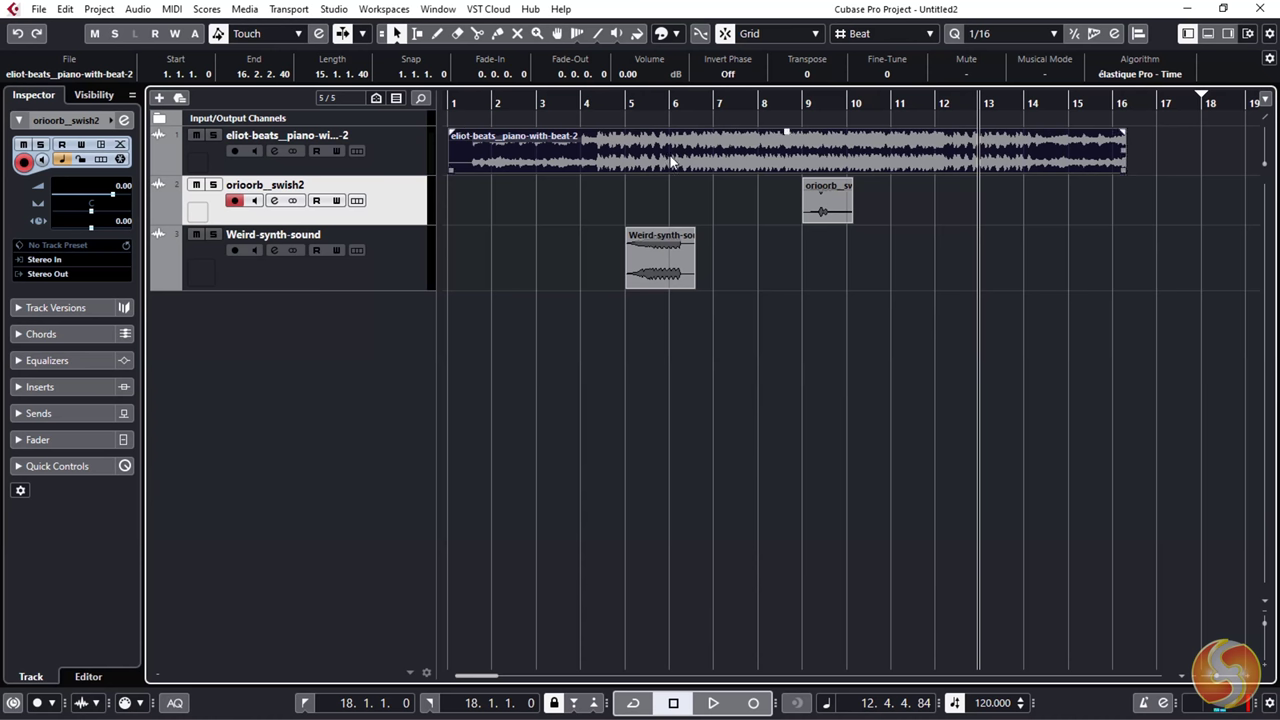
Open the piano event in the lower-zone Sample Editor, browsing the Mixer, Sampler and Chord Pads tabs
double_click(672, 160)
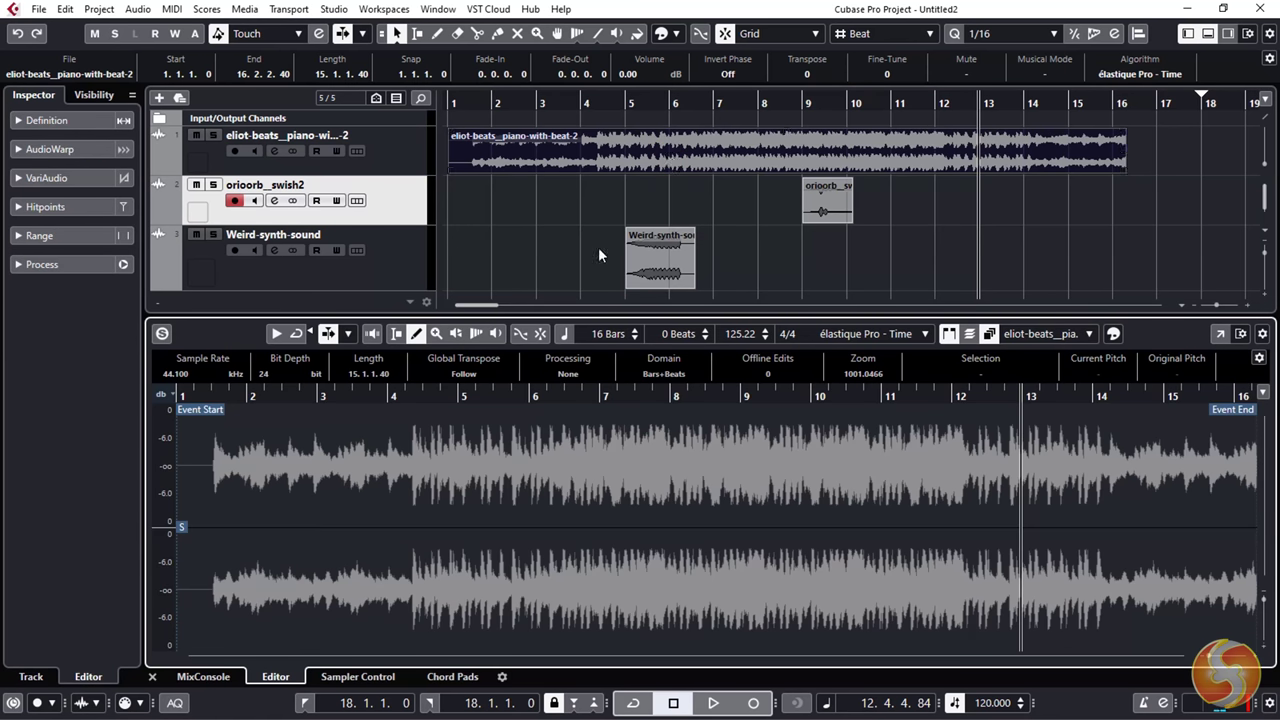
click(218, 677)
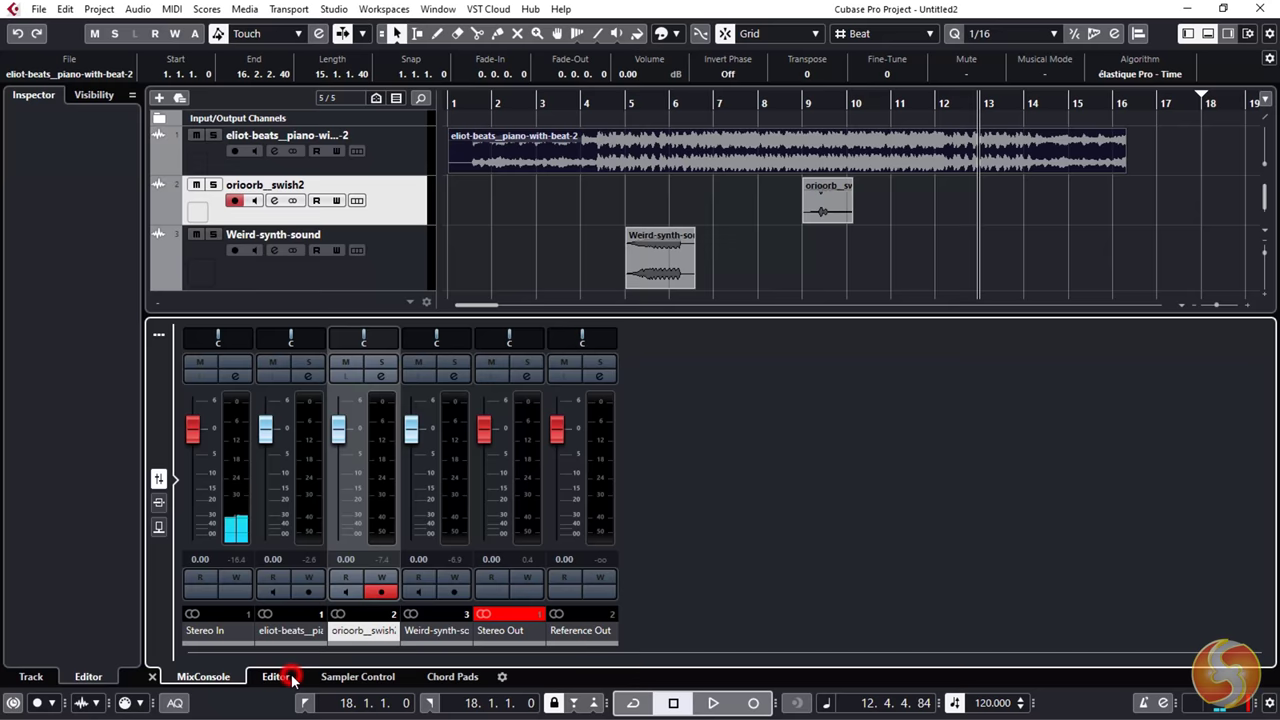
click(290, 677)
click(358, 677)
click(452, 677)
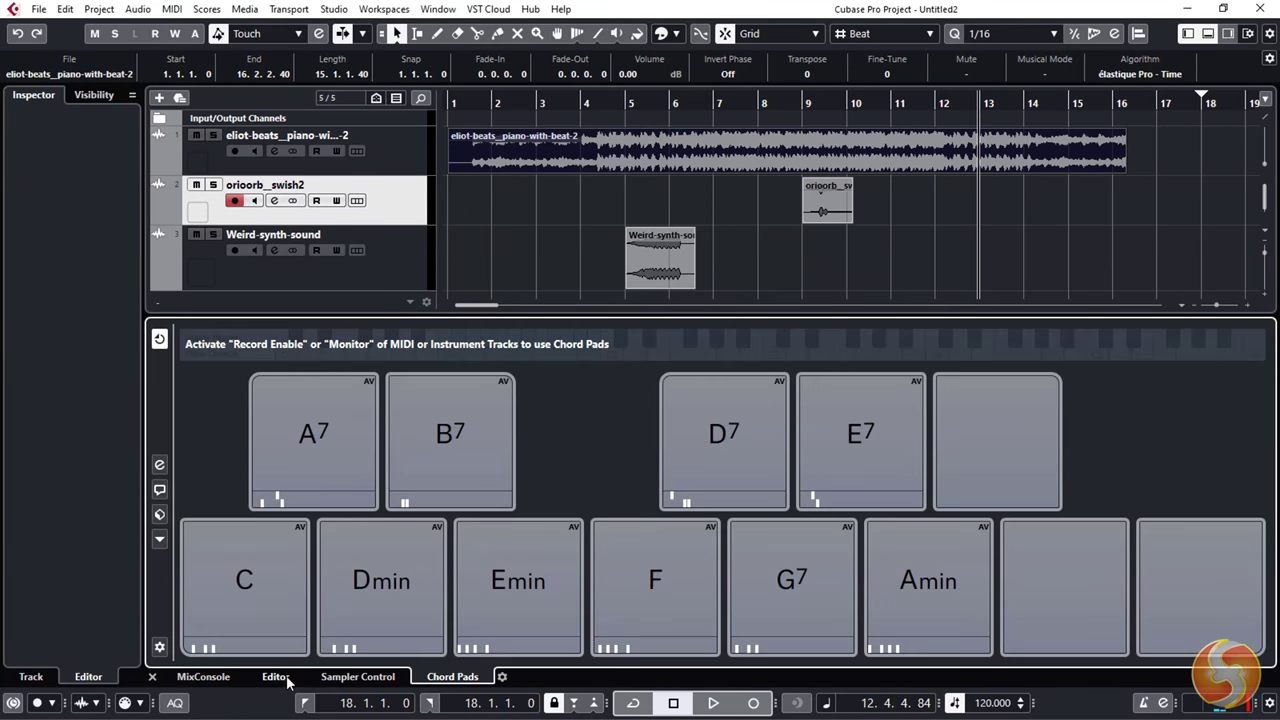
click(273, 678)
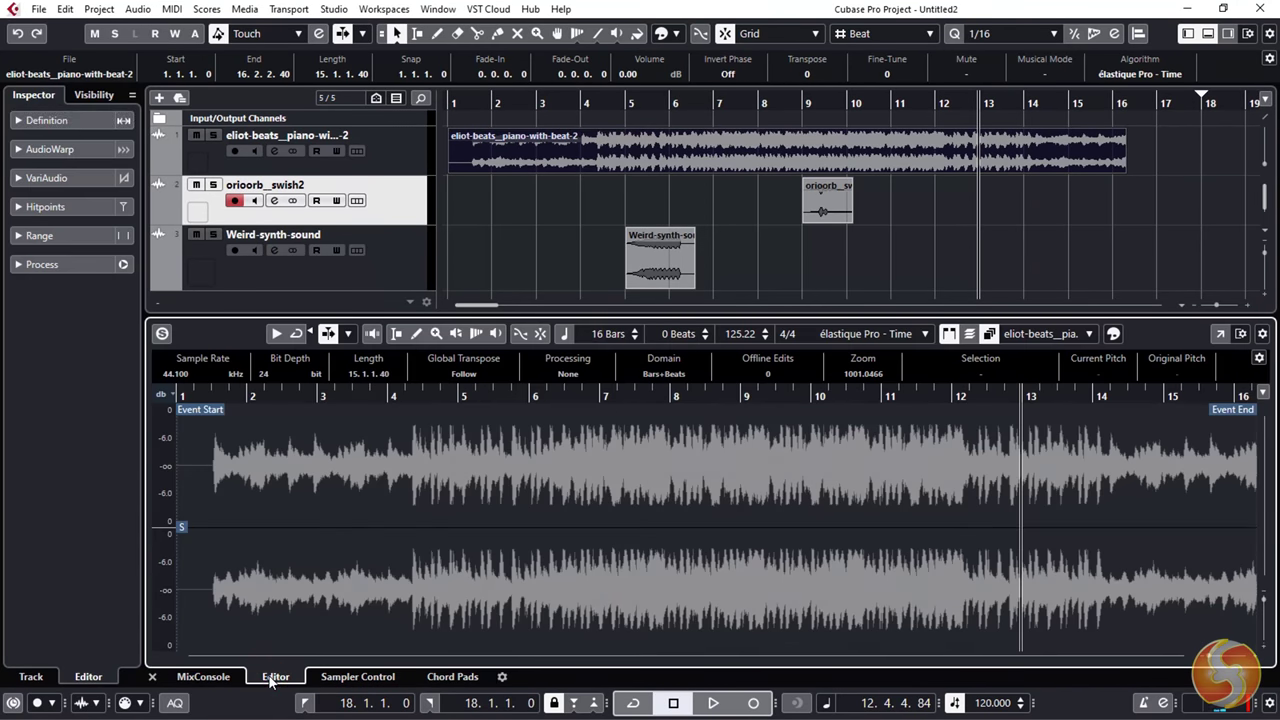
click(153, 678)
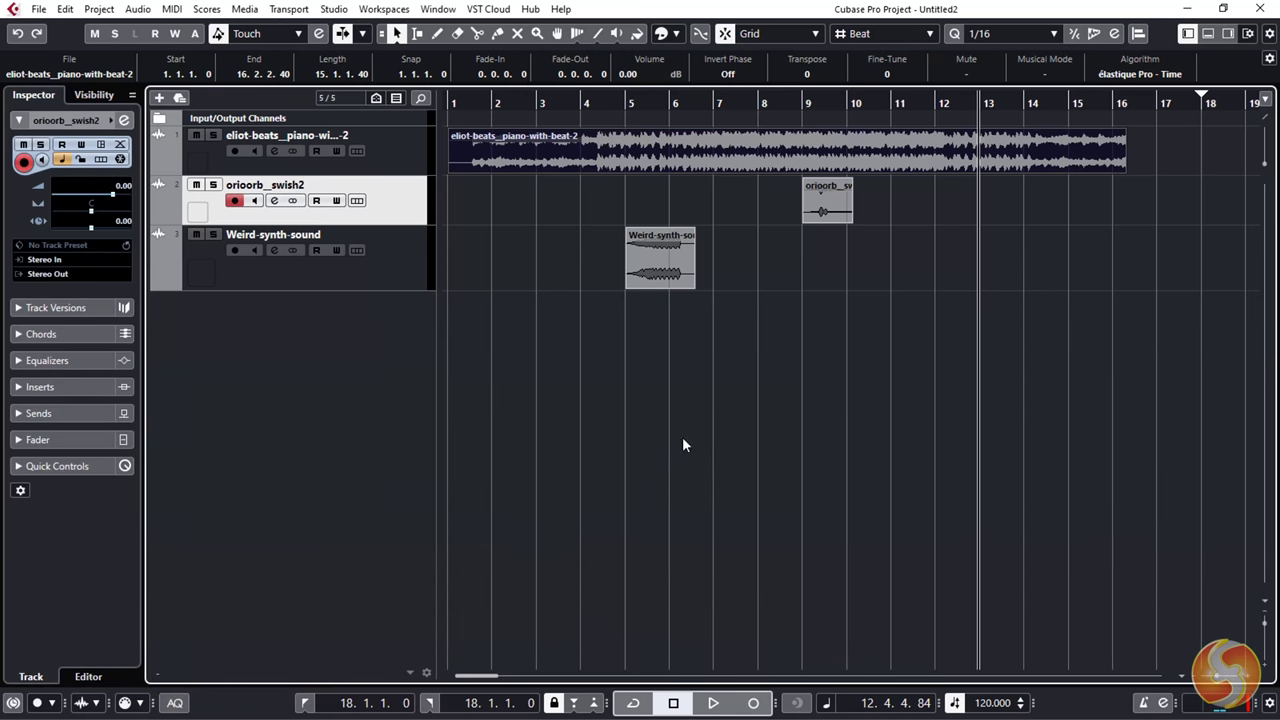
key(ctrl+alt+e)
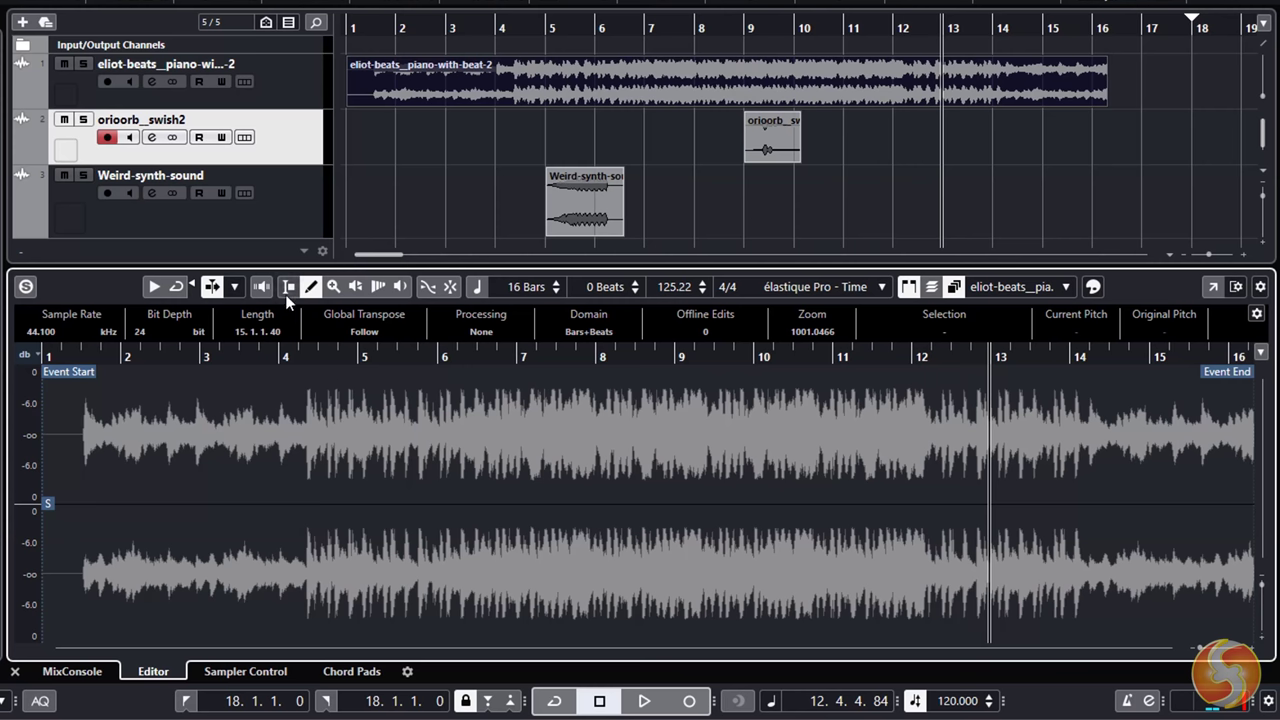
Select roughly bars 3 to 8 of the waveform, delete it, then undo the deletion
click(287, 288)
scroll(401, 461, up, 1)
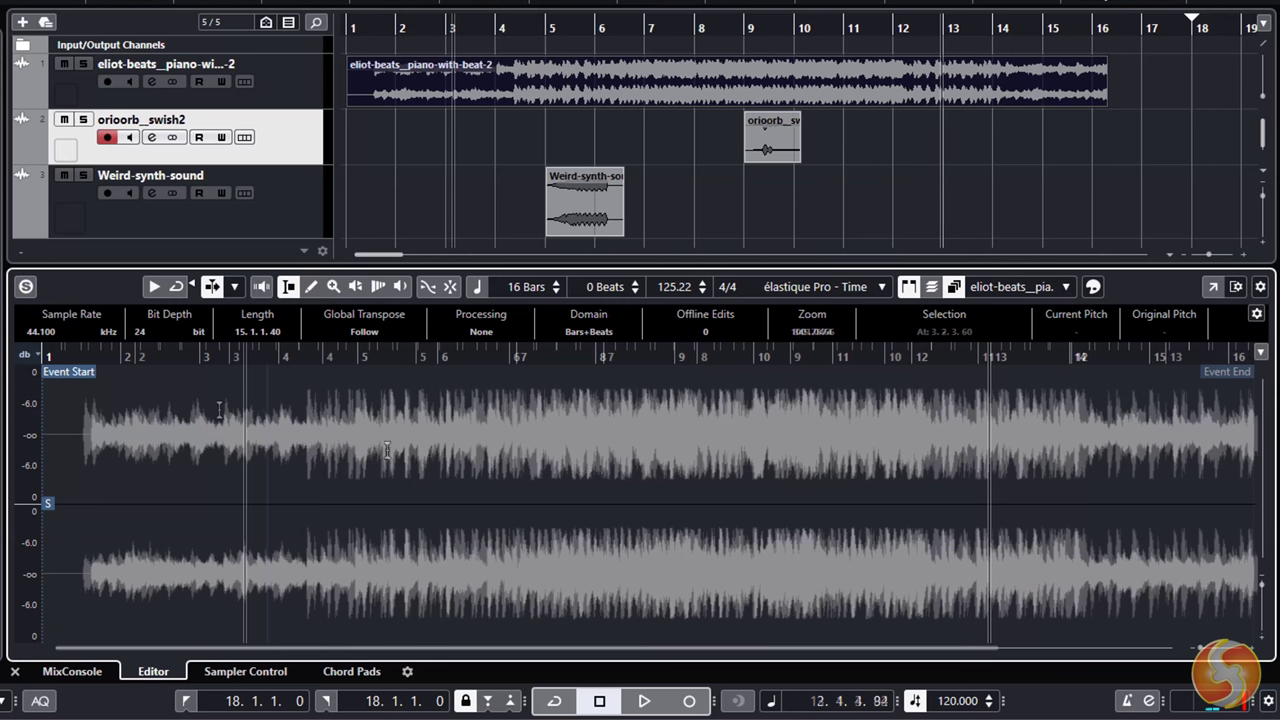
drag(220, 410, 752, 460)
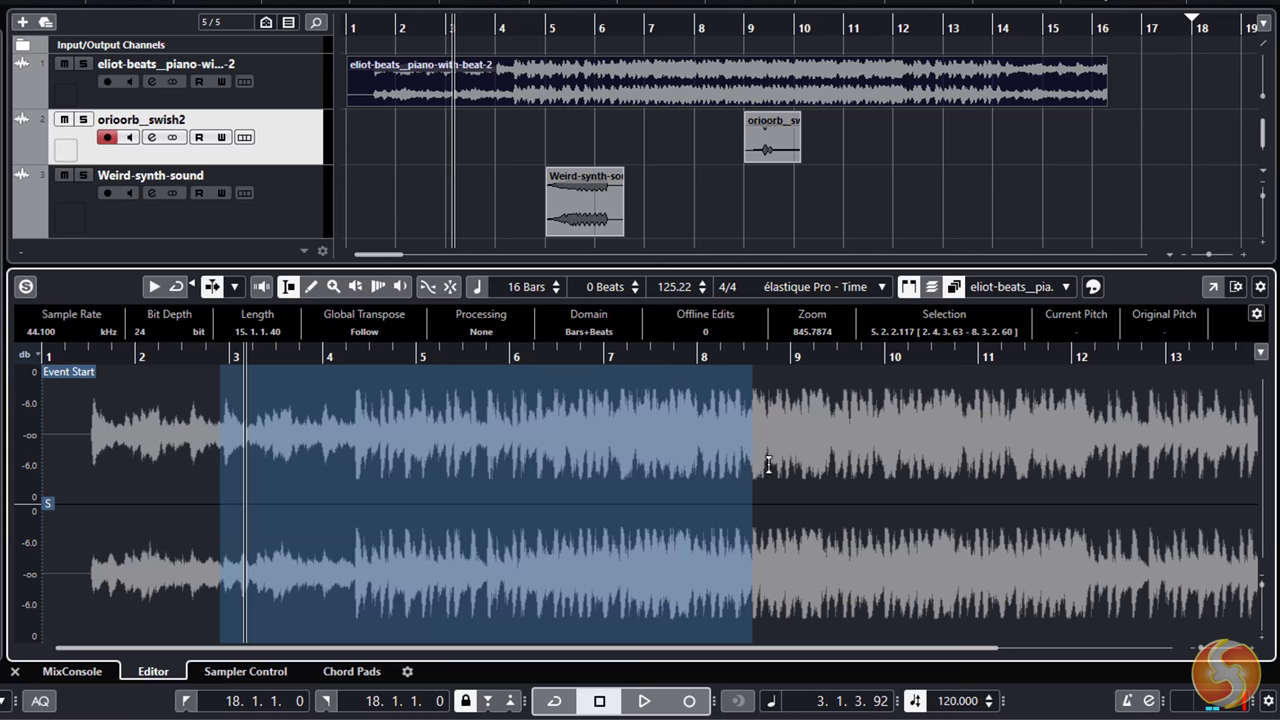
key(Delete)
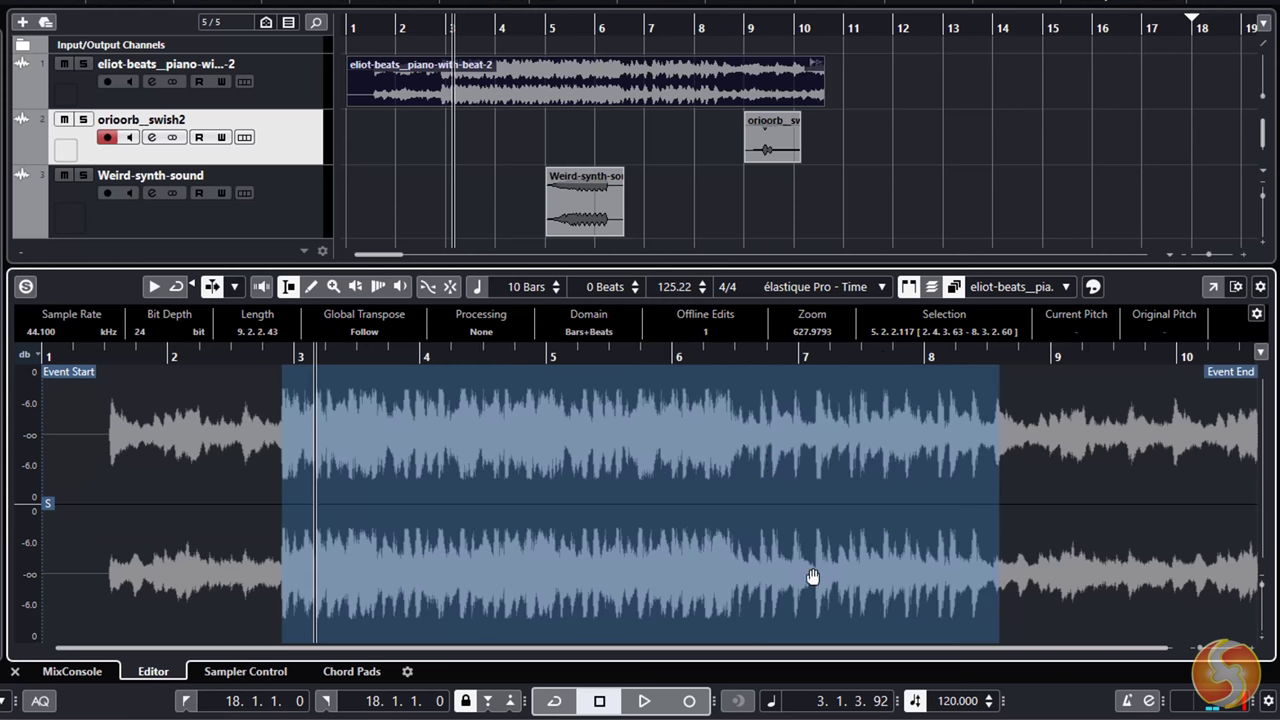
key(ctrl+z)
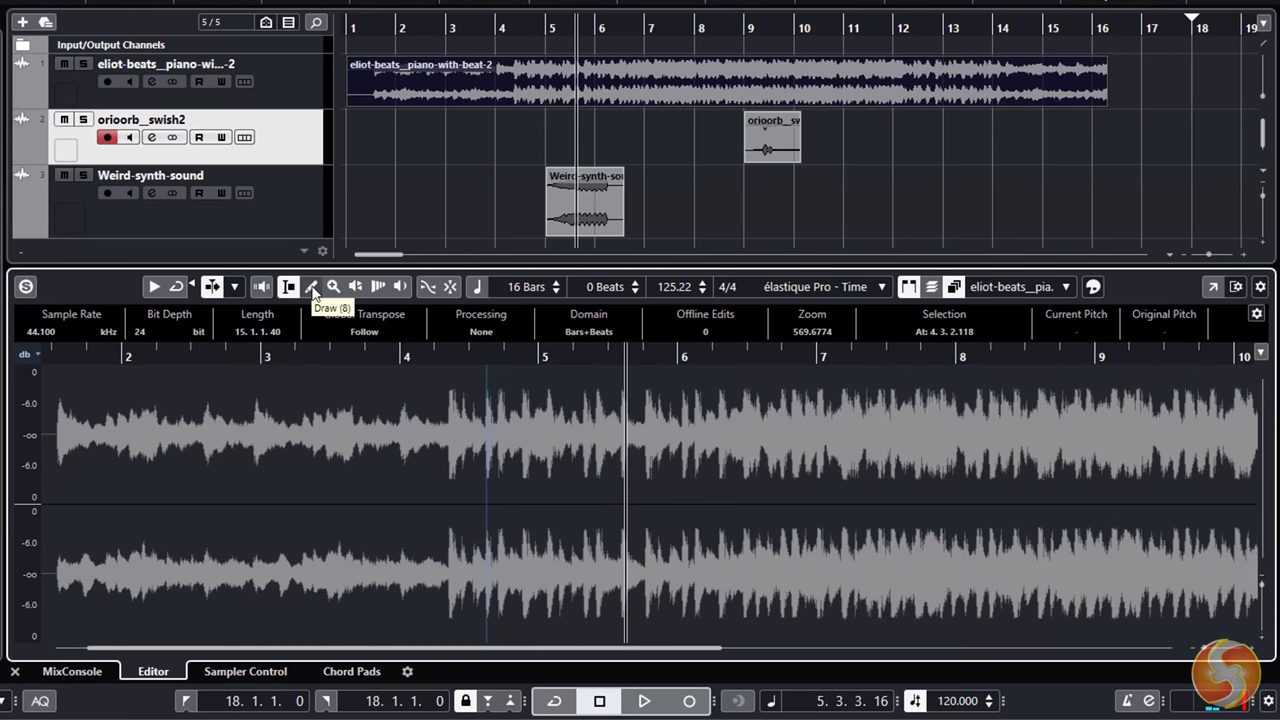
Zoom into the waveform around bar 5 and redraw a short stretch with the Draw tool
click(313, 290)
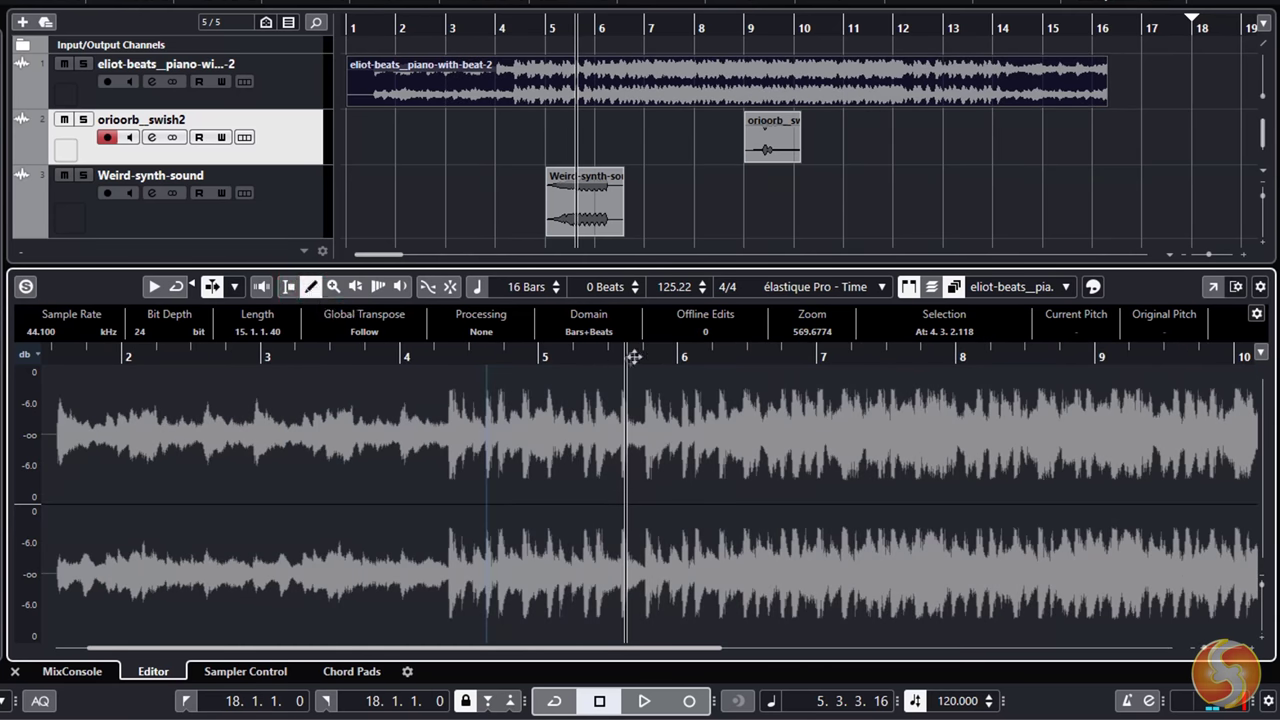
mouse_move(634, 358)
mouse_down()
mouse_move(622, 502)
mouse_move(623, 486)
mouse_up()
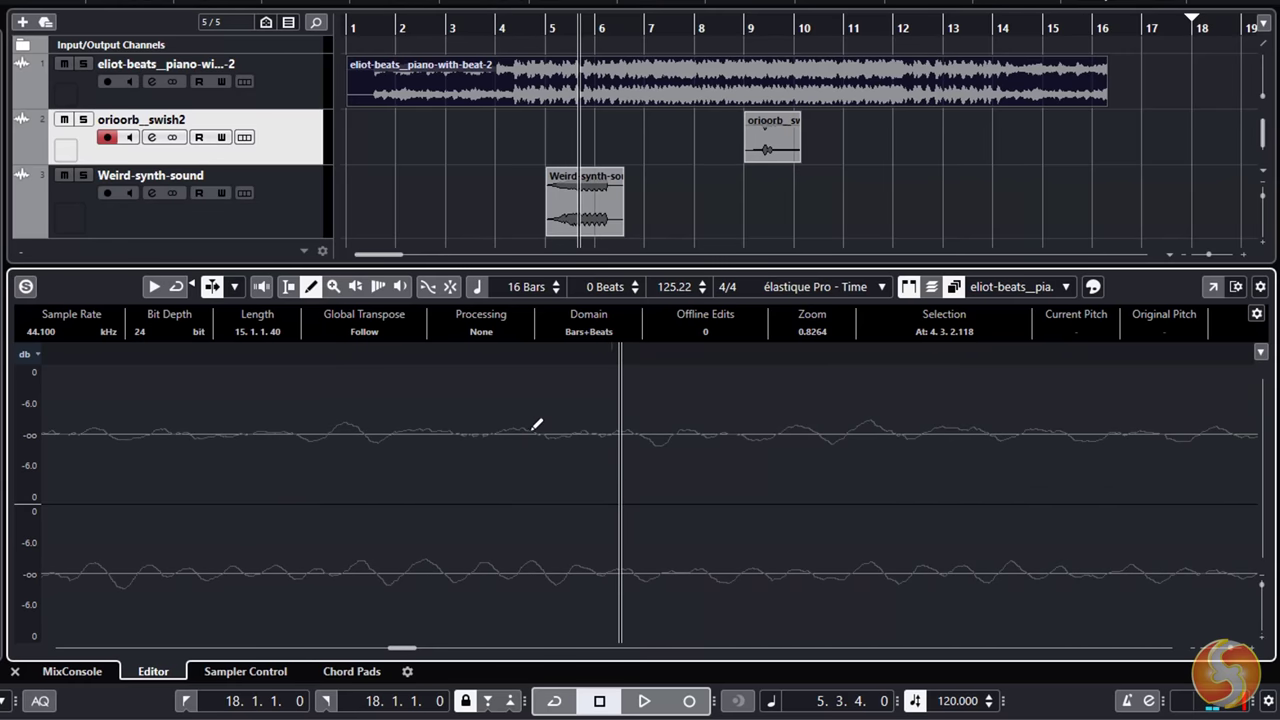
mouse_move(532, 430)
mouse_down()
mouse_move(595, 389)
mouse_move(612, 393)
mouse_move(650, 510)
mouse_move(740, 421)
mouse_move(827, 459)
mouse_move(933, 430)
mouse_move(975, 442)
mouse_move(1069, 428)
mouse_up()
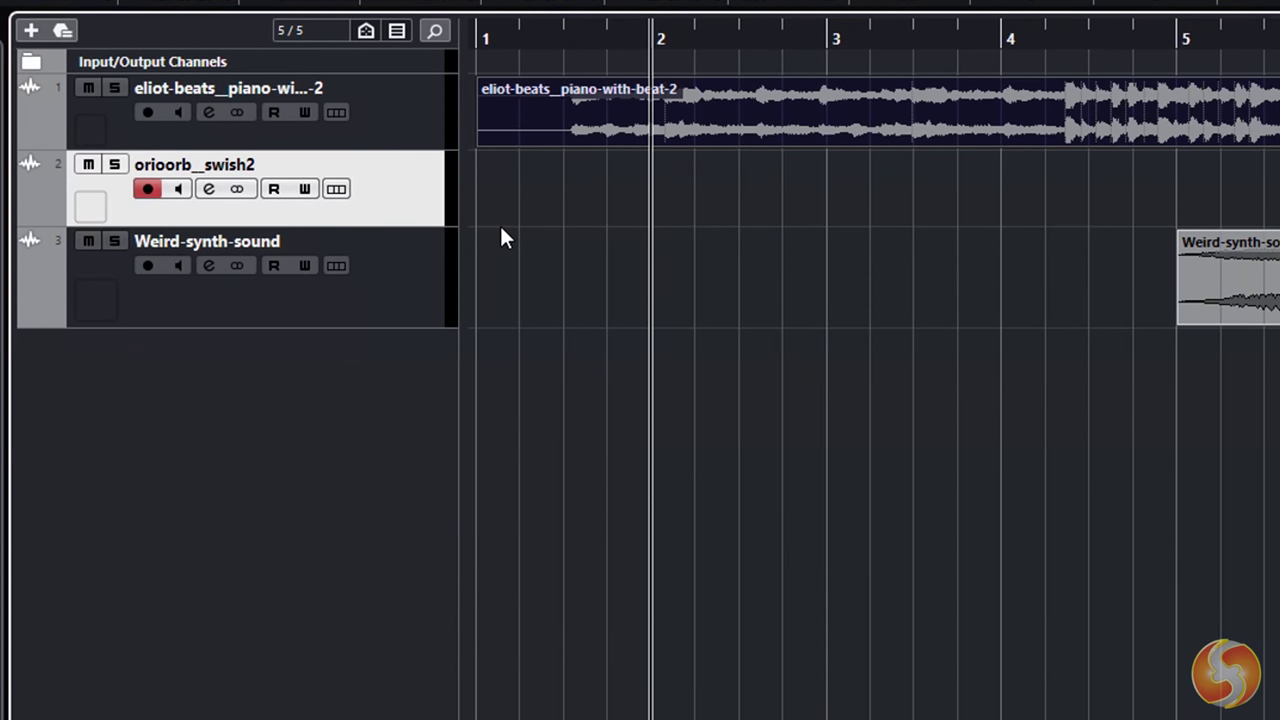
Add one Instrument track using the Prologue synth, routed to Stereo Out
click(30, 31)
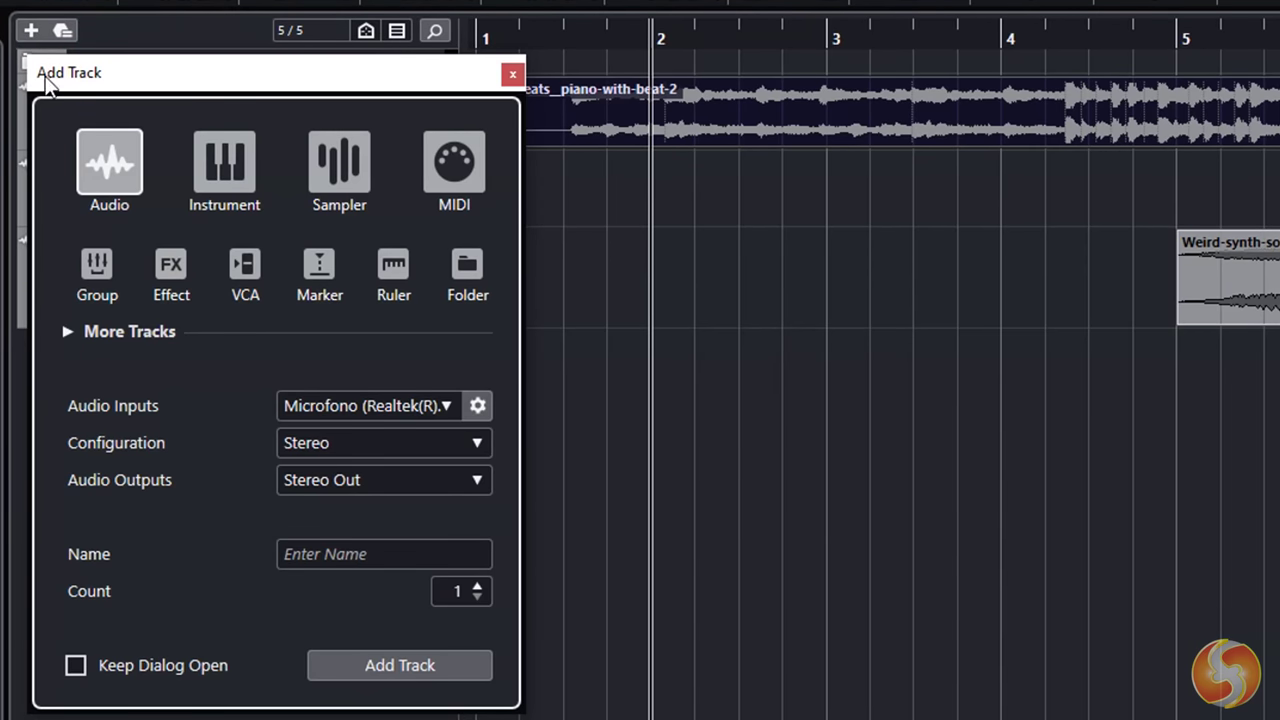
click(244, 170)
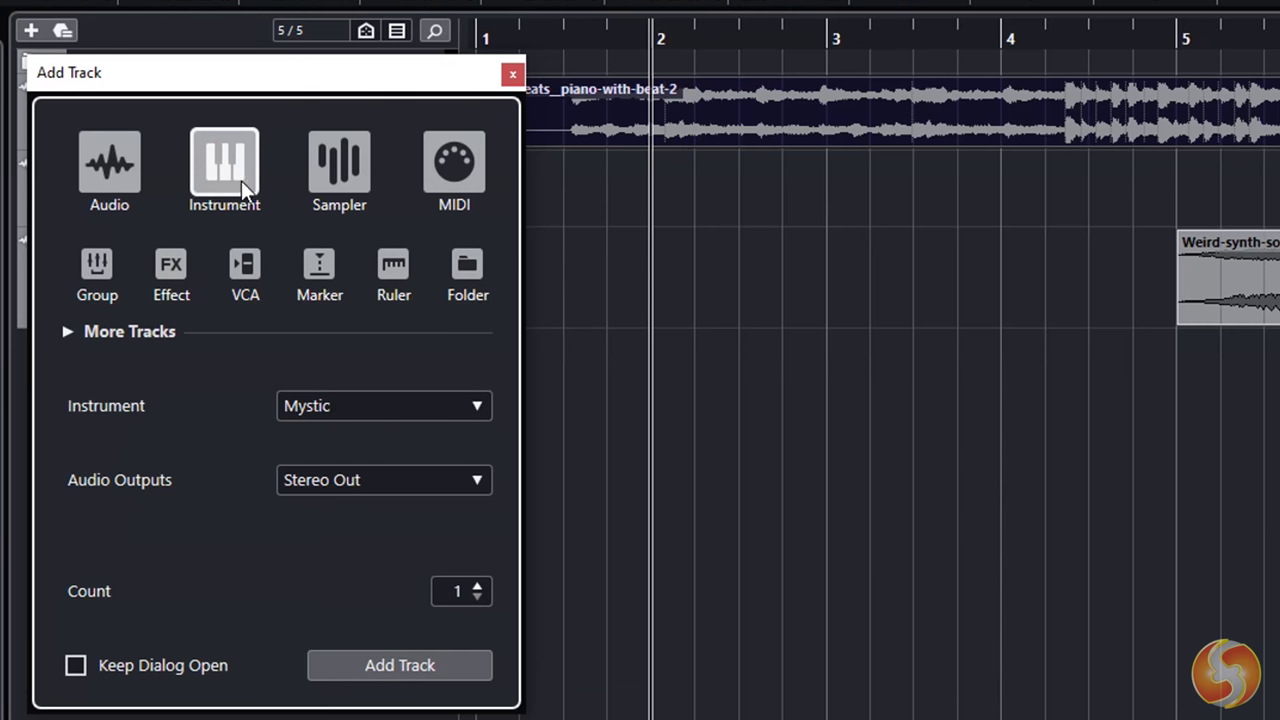
click(466, 160)
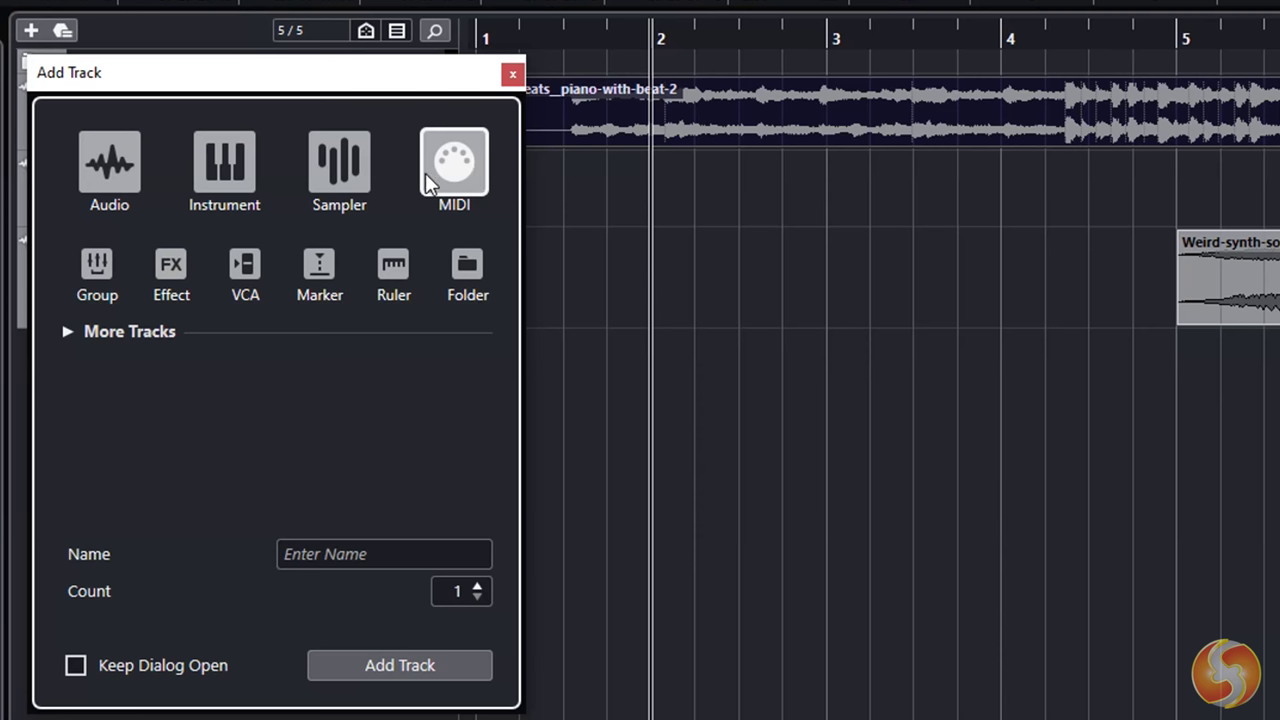
click(212, 182)
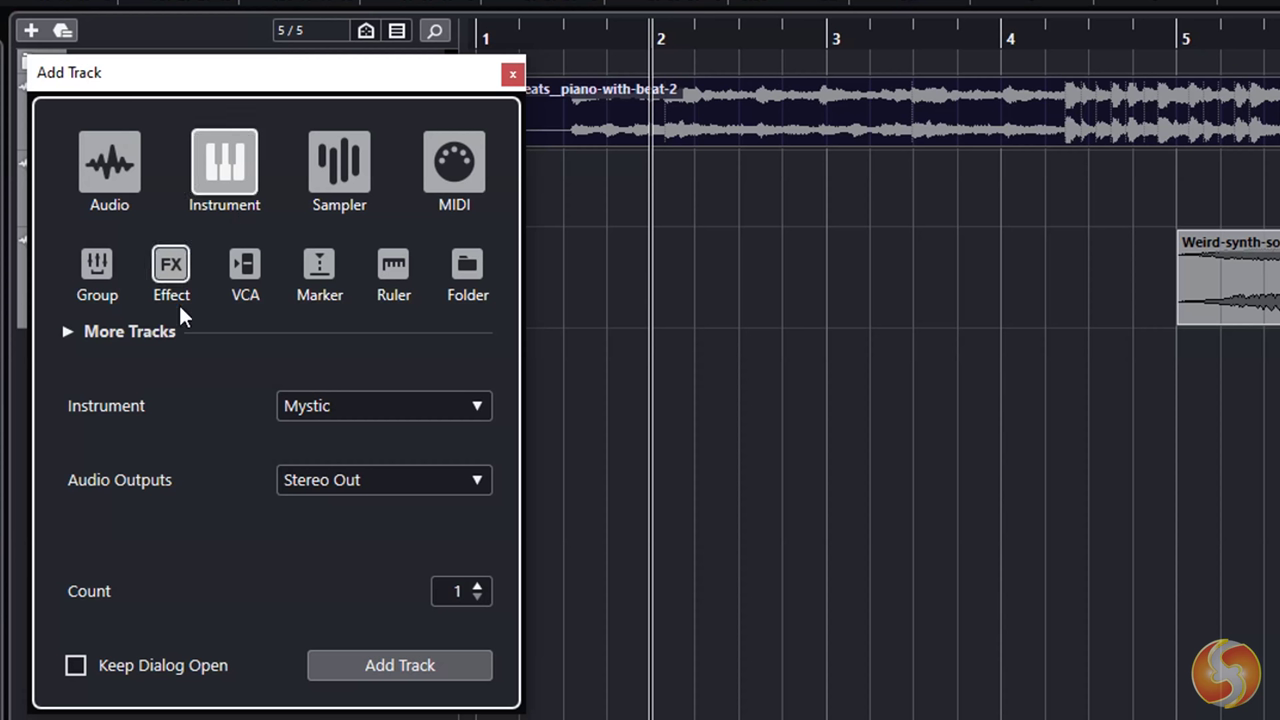
click(381, 408)
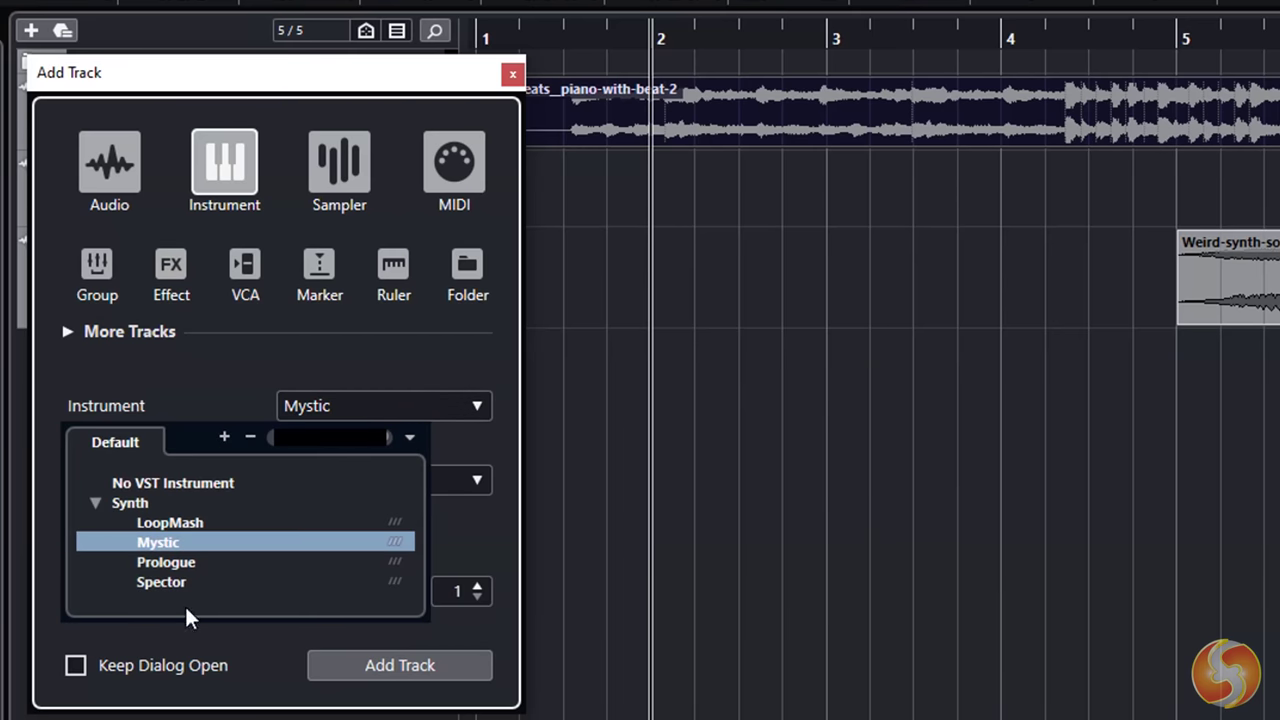
click(203, 566)
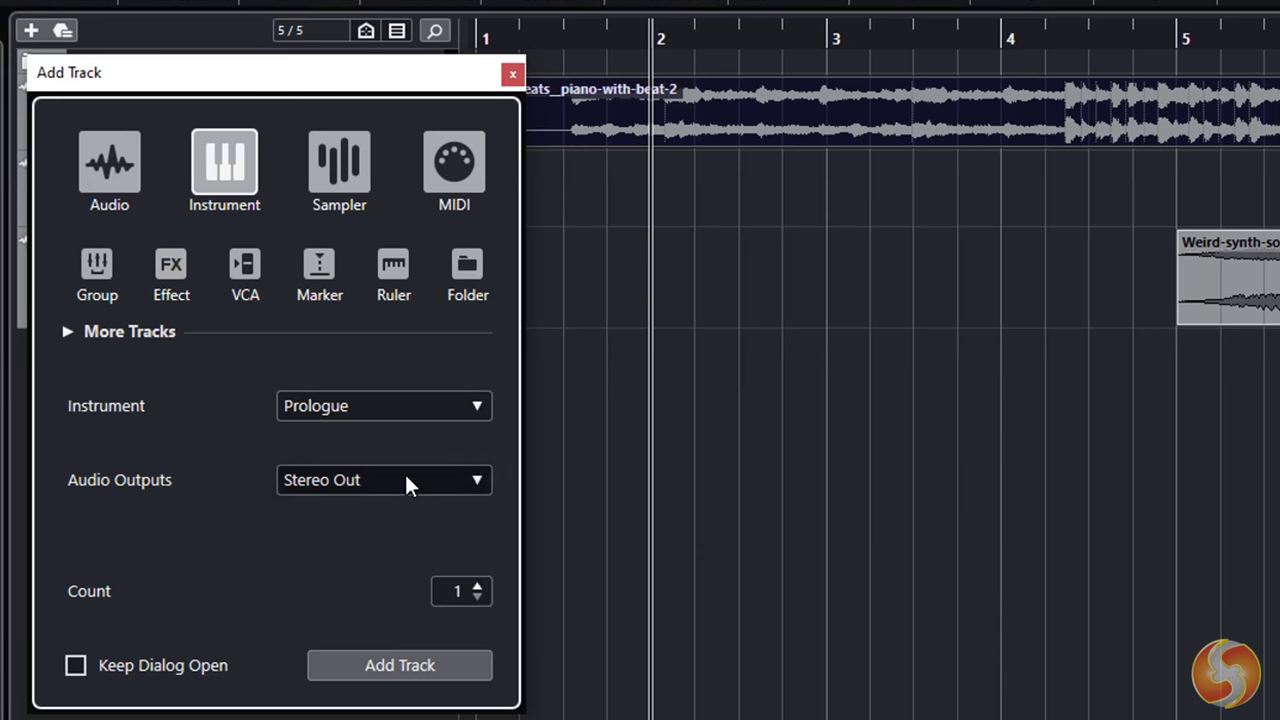
click(397, 666)
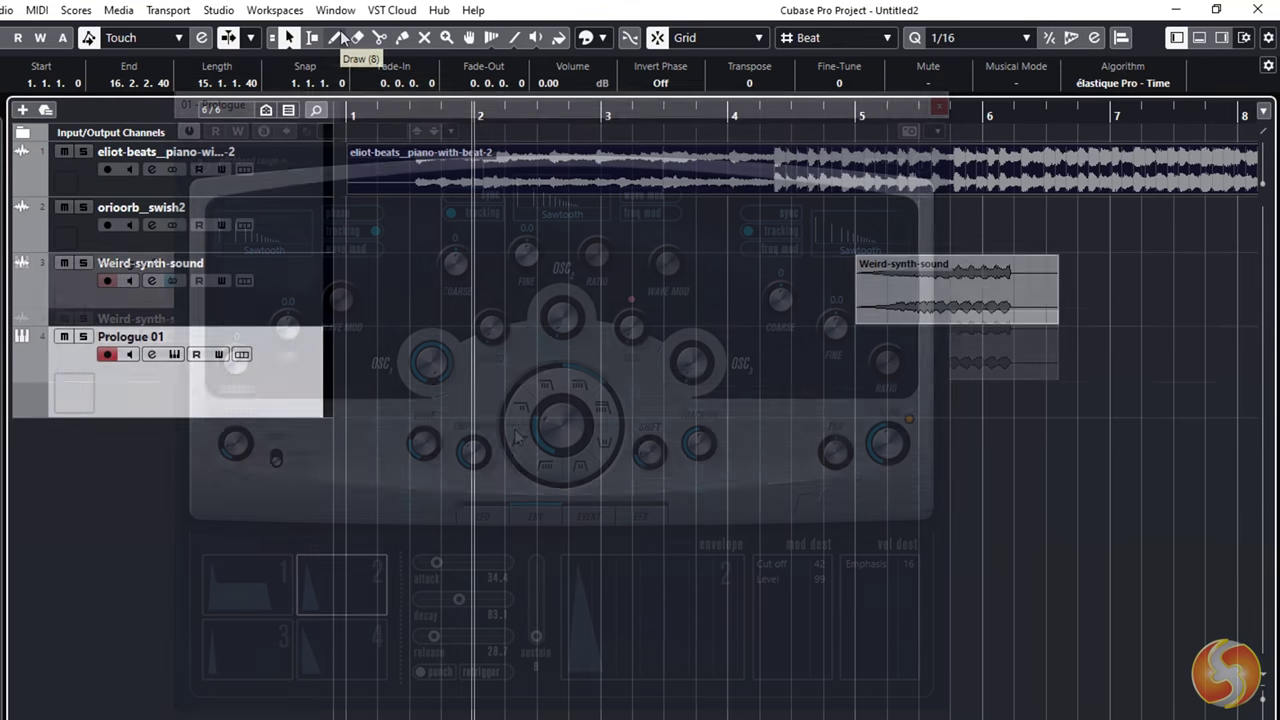
Draw a Prologue 01 part from bar 1 and import 91784.mid onto the track at bar 3
click(334, 37)
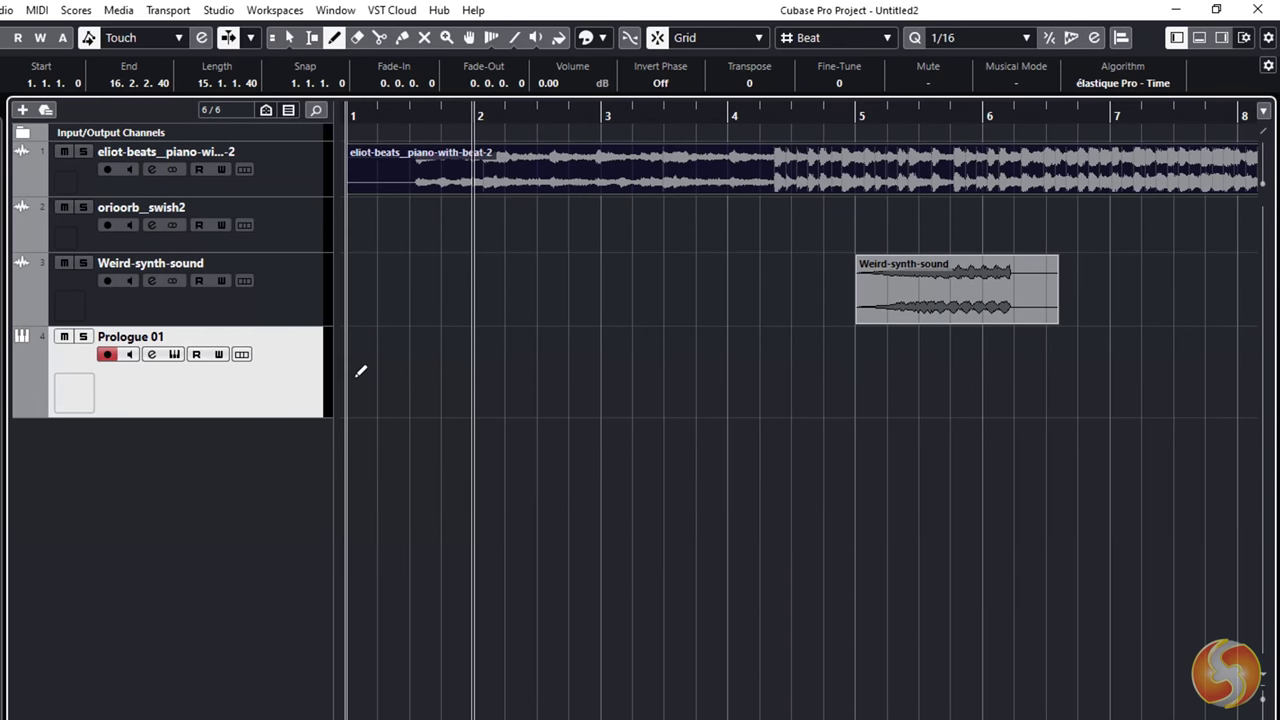
drag(355, 370, 537, 364)
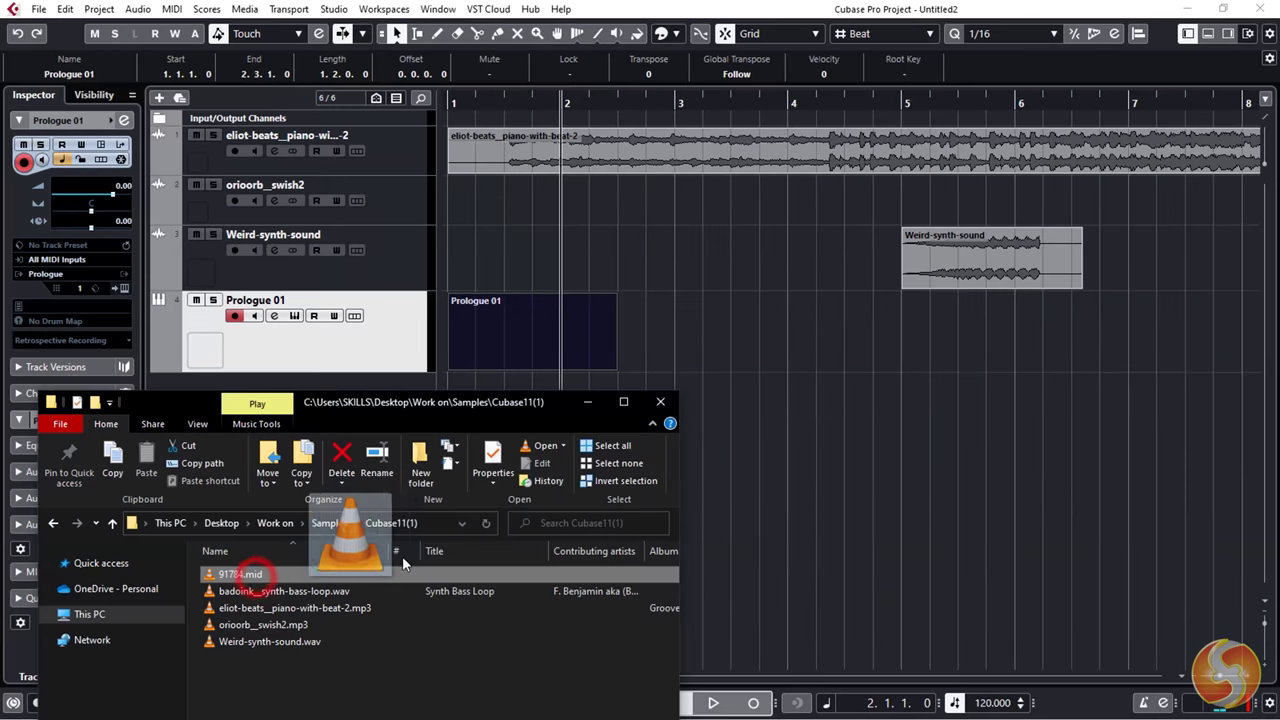
drag(402, 556, 743, 324)
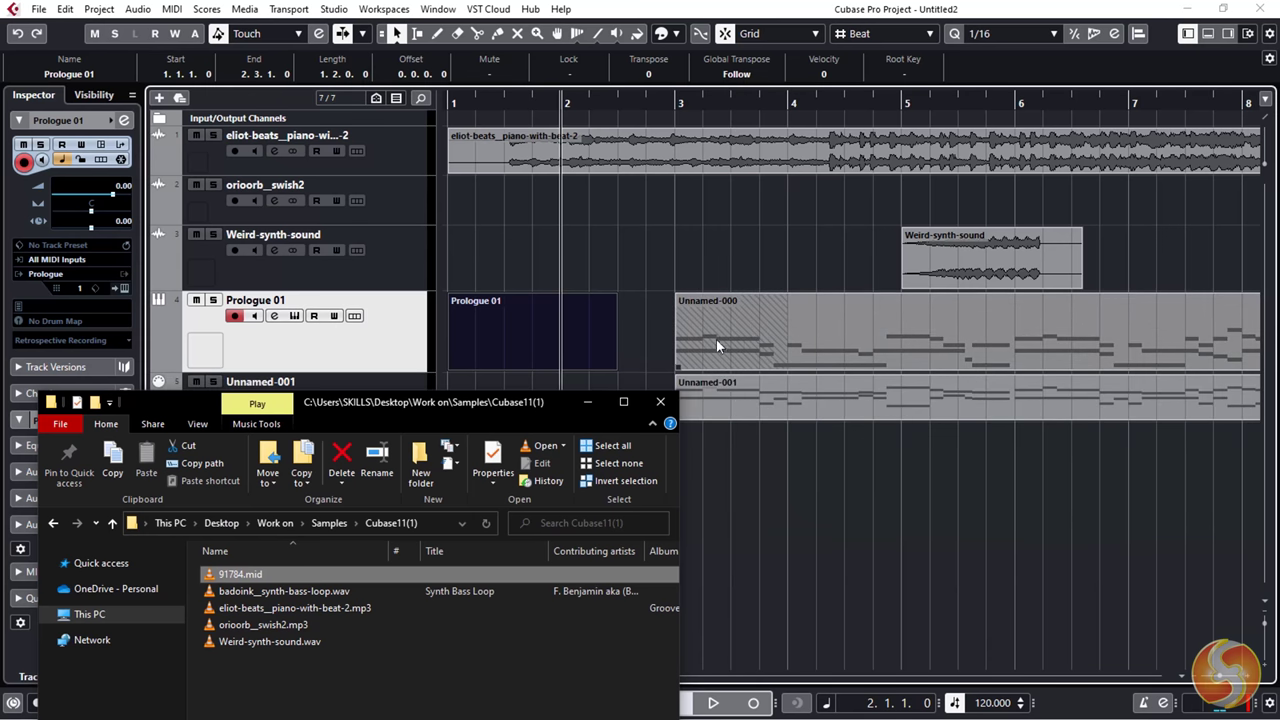
click(716, 339)
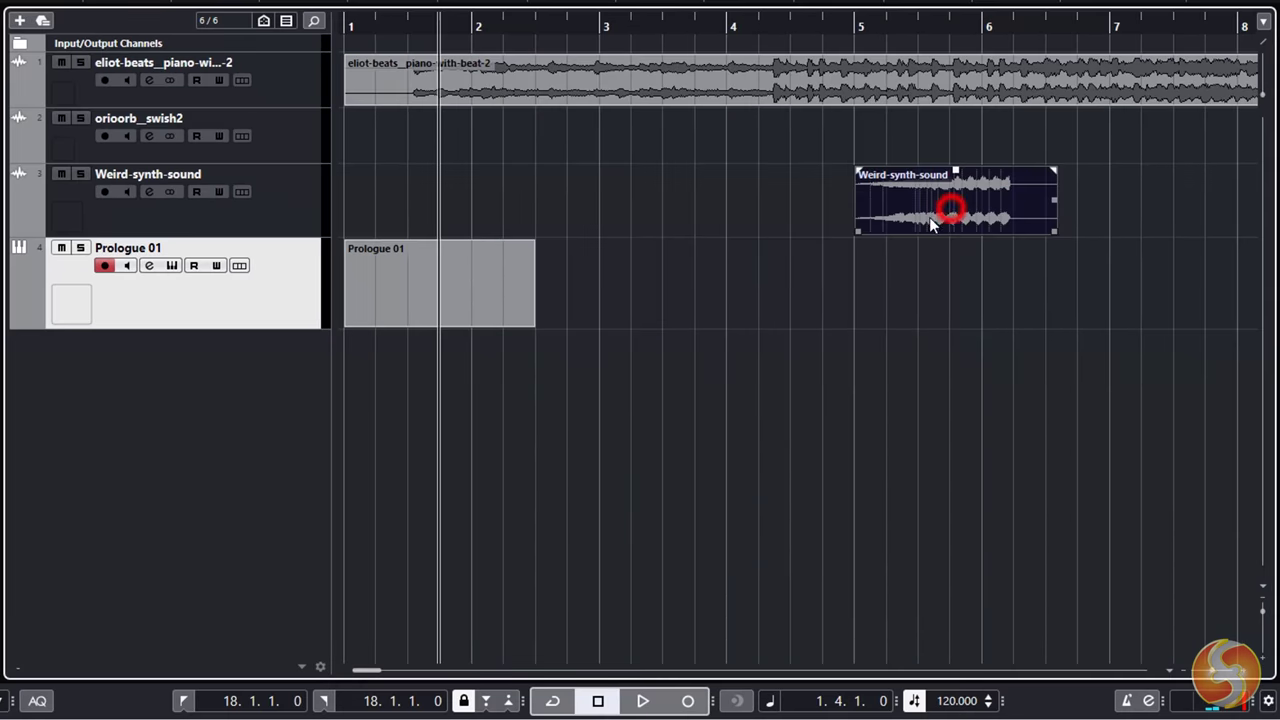
Keep Weird-synth-sound on its own track, shift the Prologue 01 part one beat right and adjust its end
drag(929, 217, 727, 272)
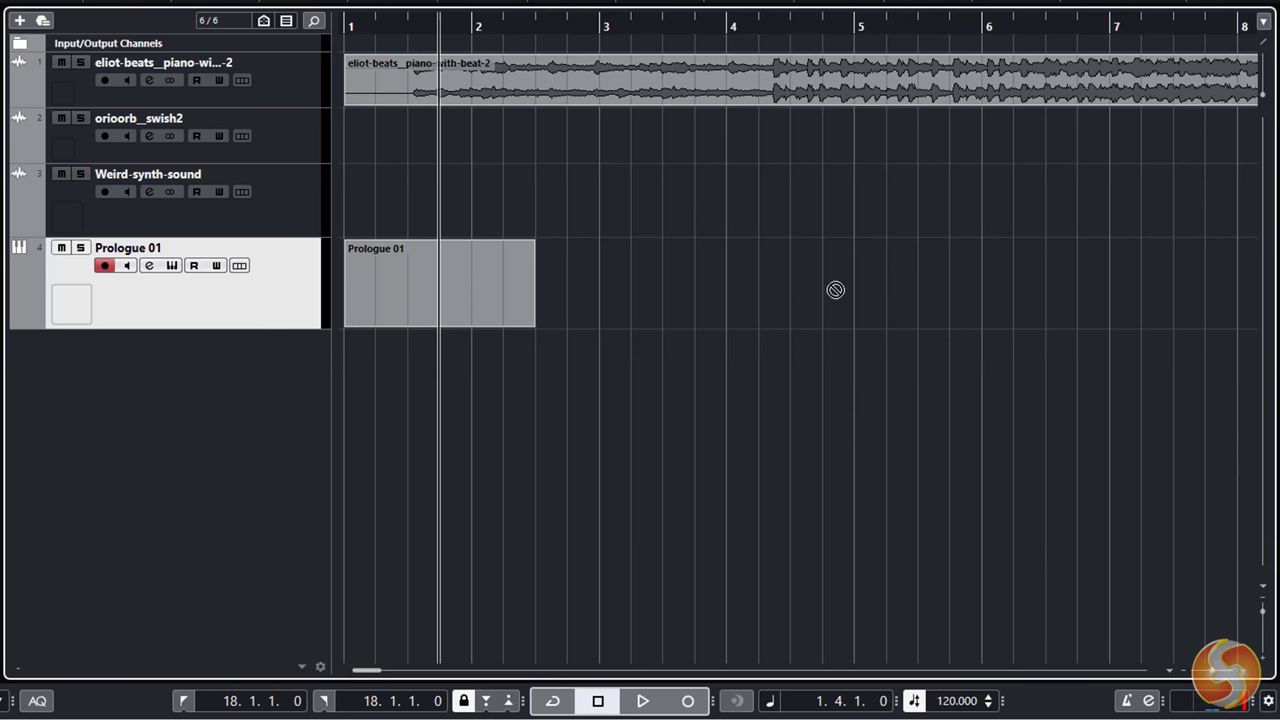
drag(840, 296, 840, 294)
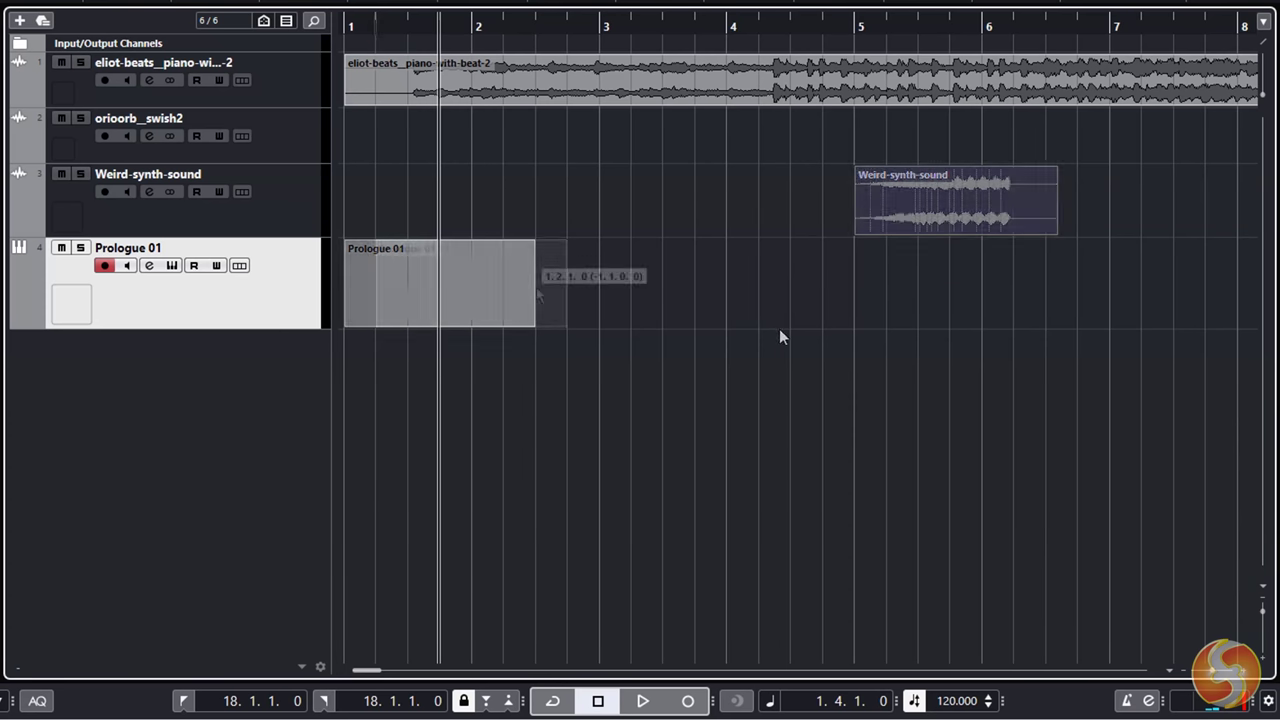
drag(530, 298, 573, 300)
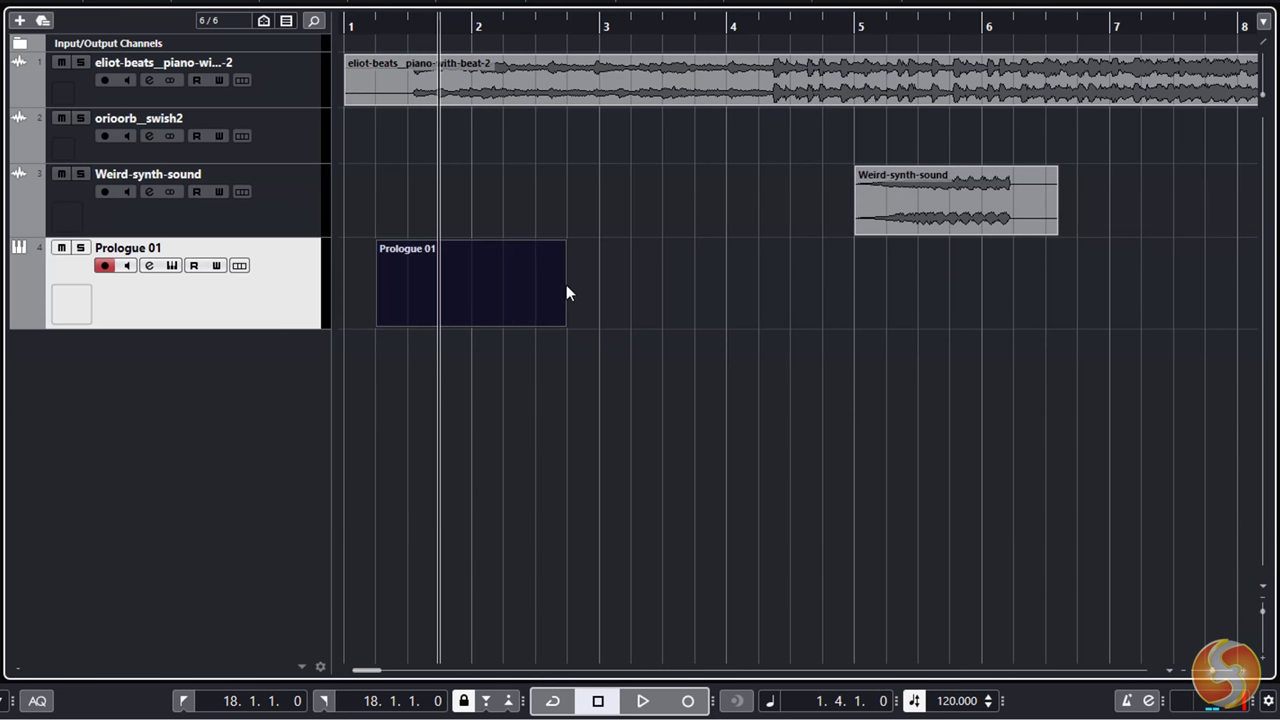
mouse_move(566, 291)
mouse_move(561, 324)
mouse_down()
mouse_move(866, 320)
mouse_move(492, 318)
mouse_move(580, 317)
mouse_move(534, 317)
mouse_move(566, 320)
mouse_up()
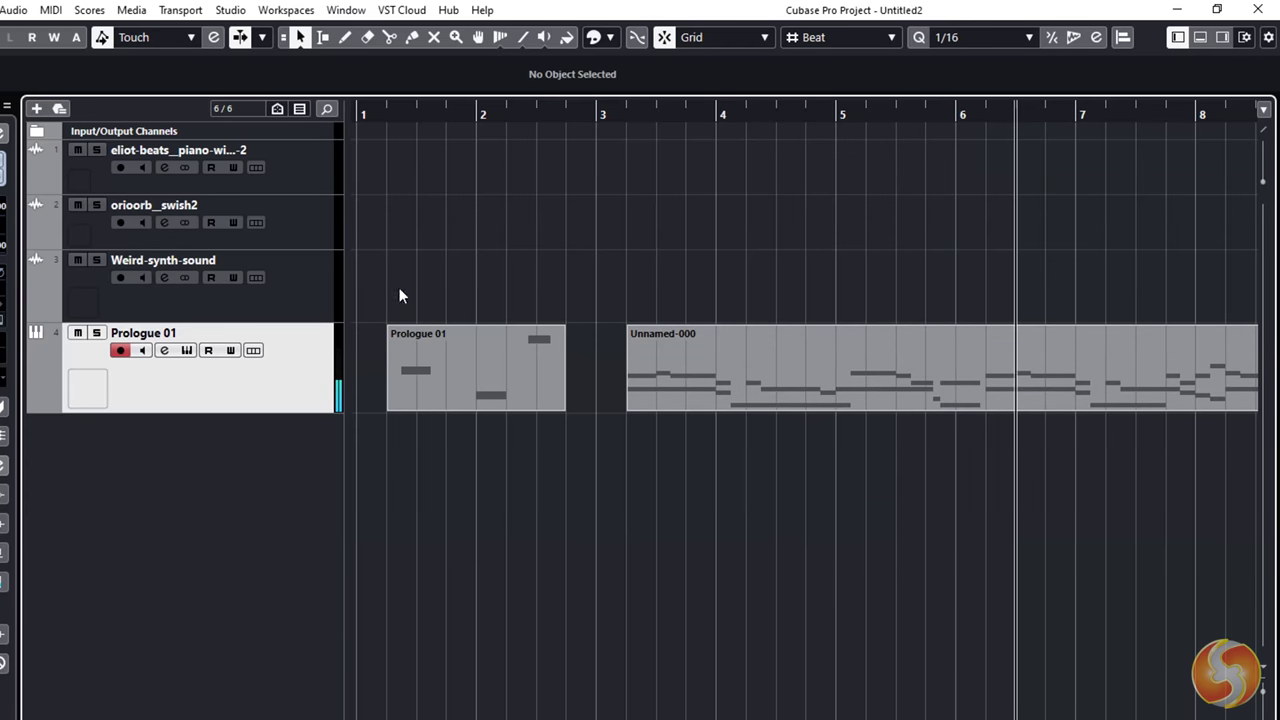
click(187, 351)
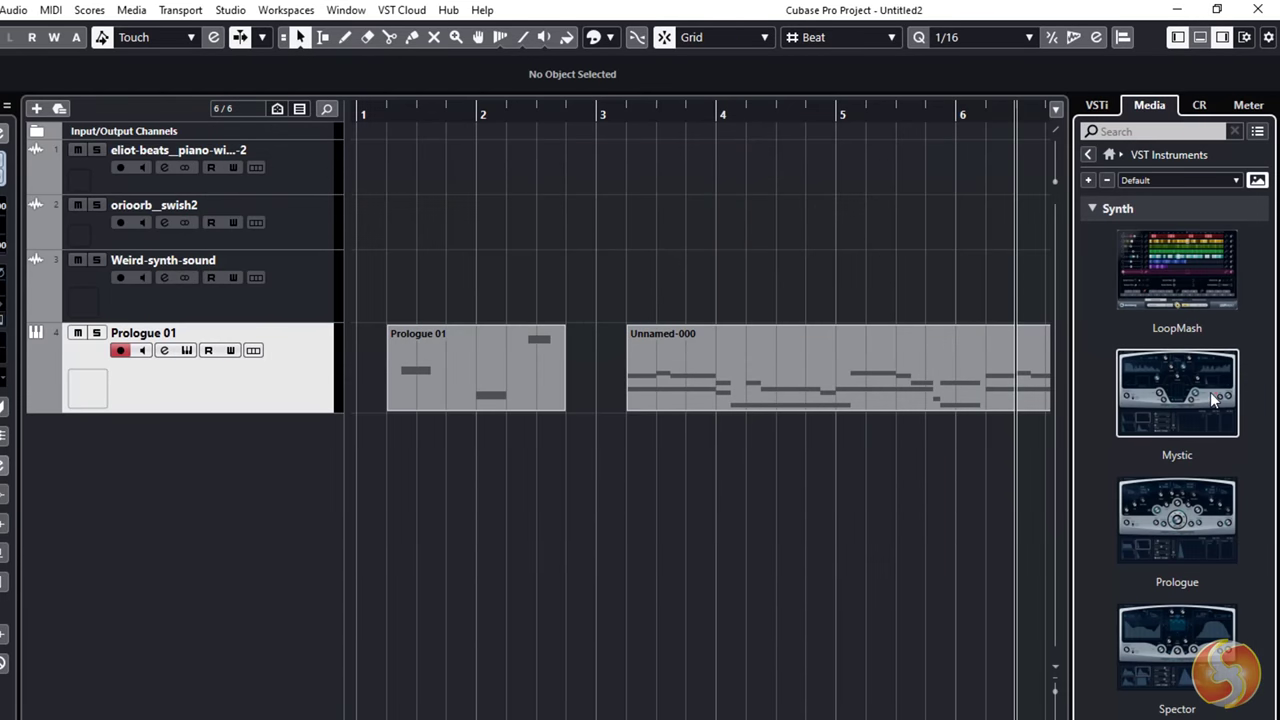
drag(1200, 398, 143, 376)
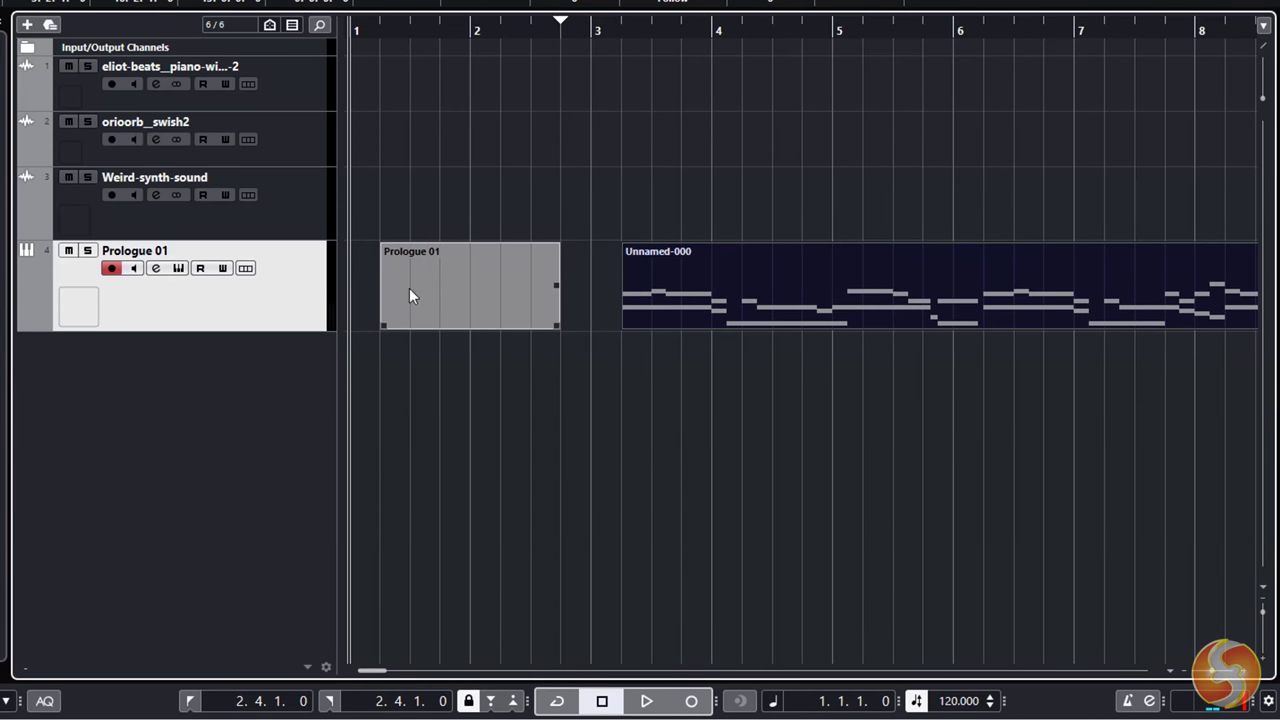
Open the Prologue 01 part in the Key Editor and audition C4 and a few lower keys
double_click(470, 293)
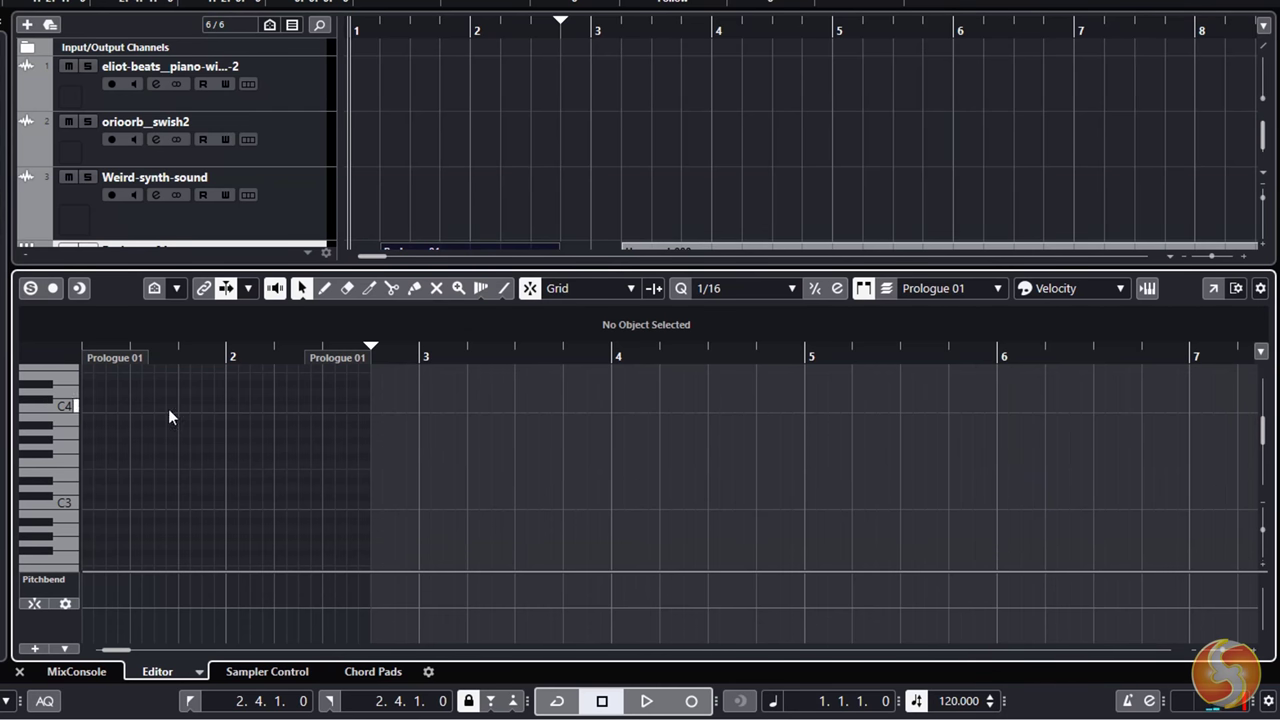
click(60, 408)
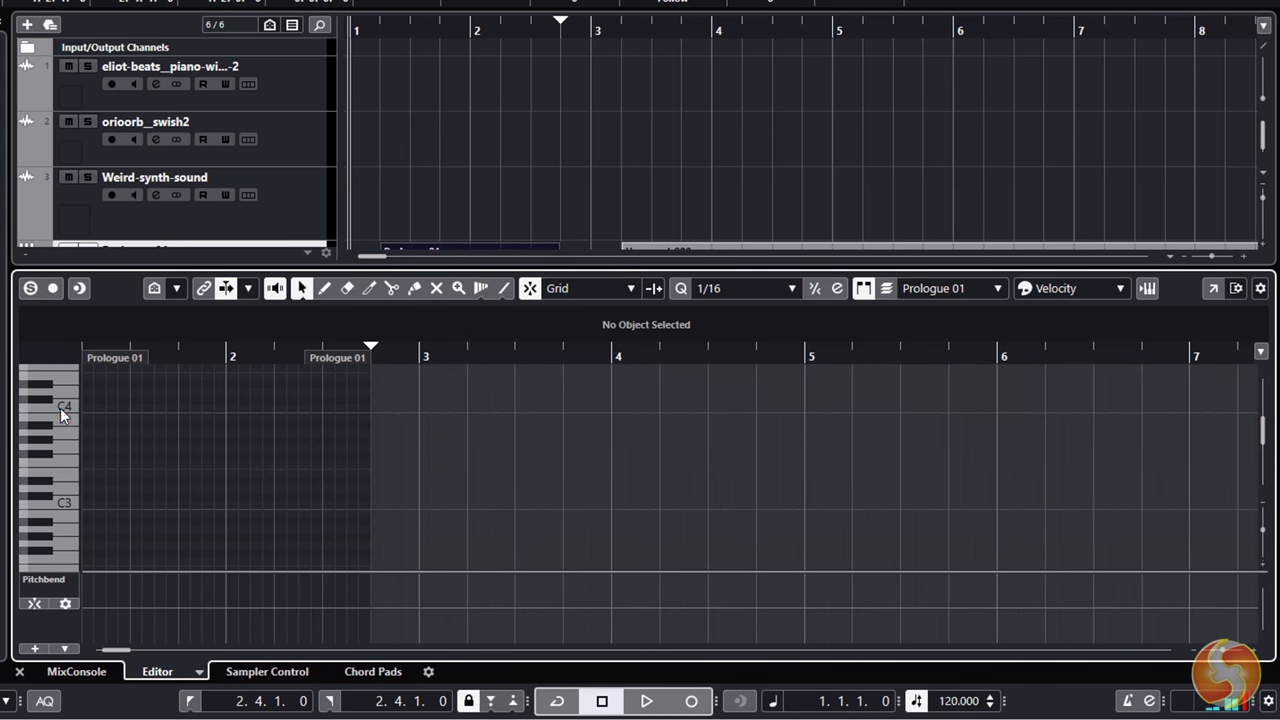
click(65, 432)
click(65, 463)
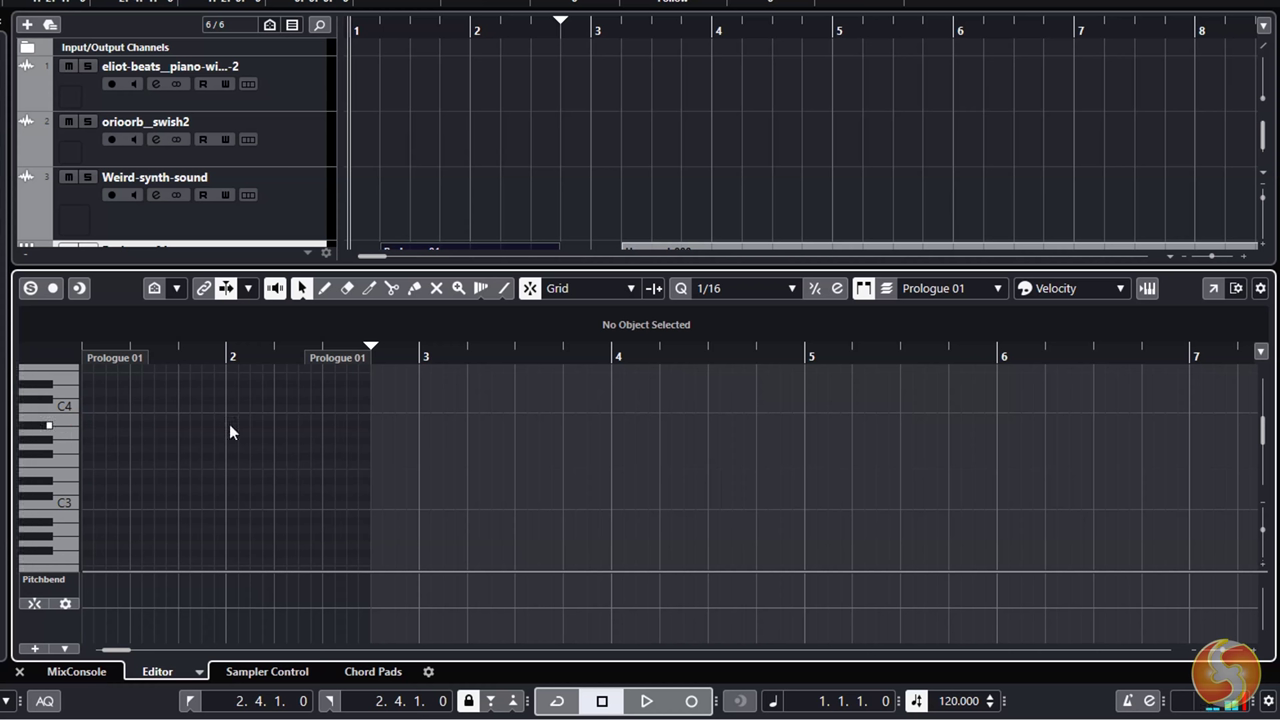
Draw a one-beat C4, a short lower note, a sixteenth D#3 and a C3 from 2.2.3 to 2.3.3
click(325, 289)
drag(107, 408, 154, 408)
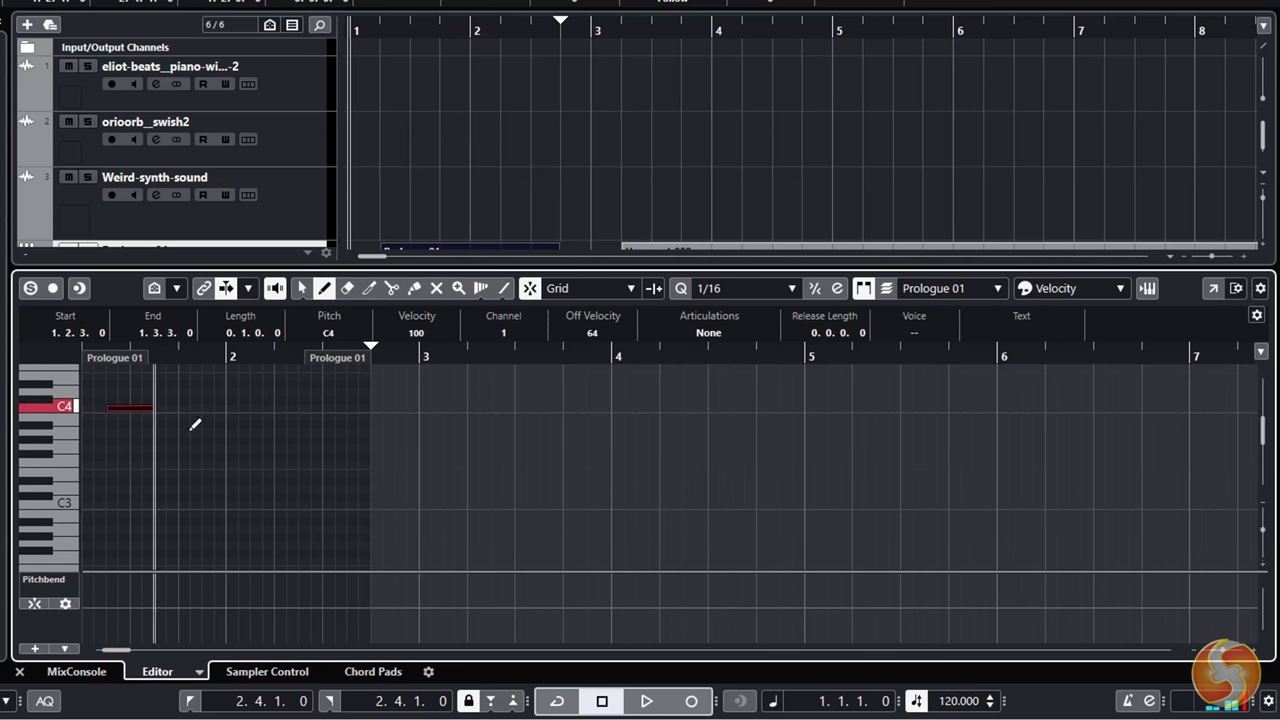
click(191, 440)
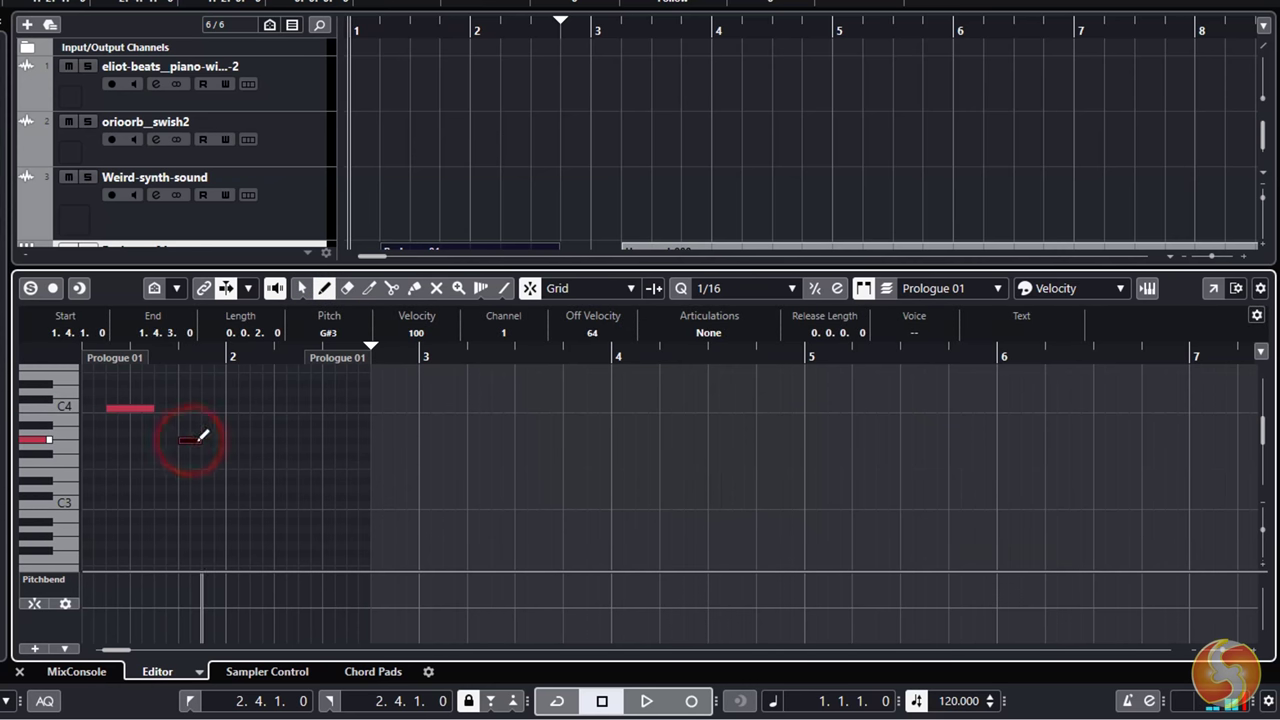
click(243, 481)
drag(303, 504, 352, 500)
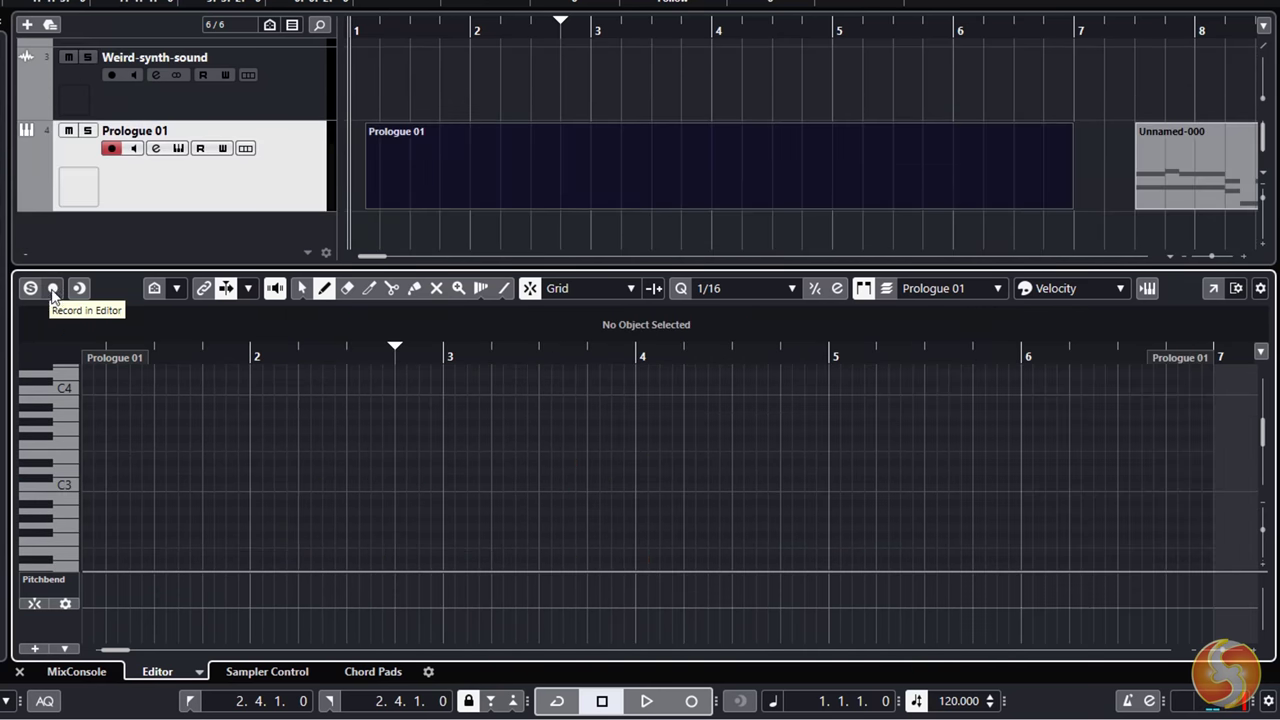
Record a melody with a falling-then-rising run into Prologue 01 by playing the editor keyboard
click(53, 290)
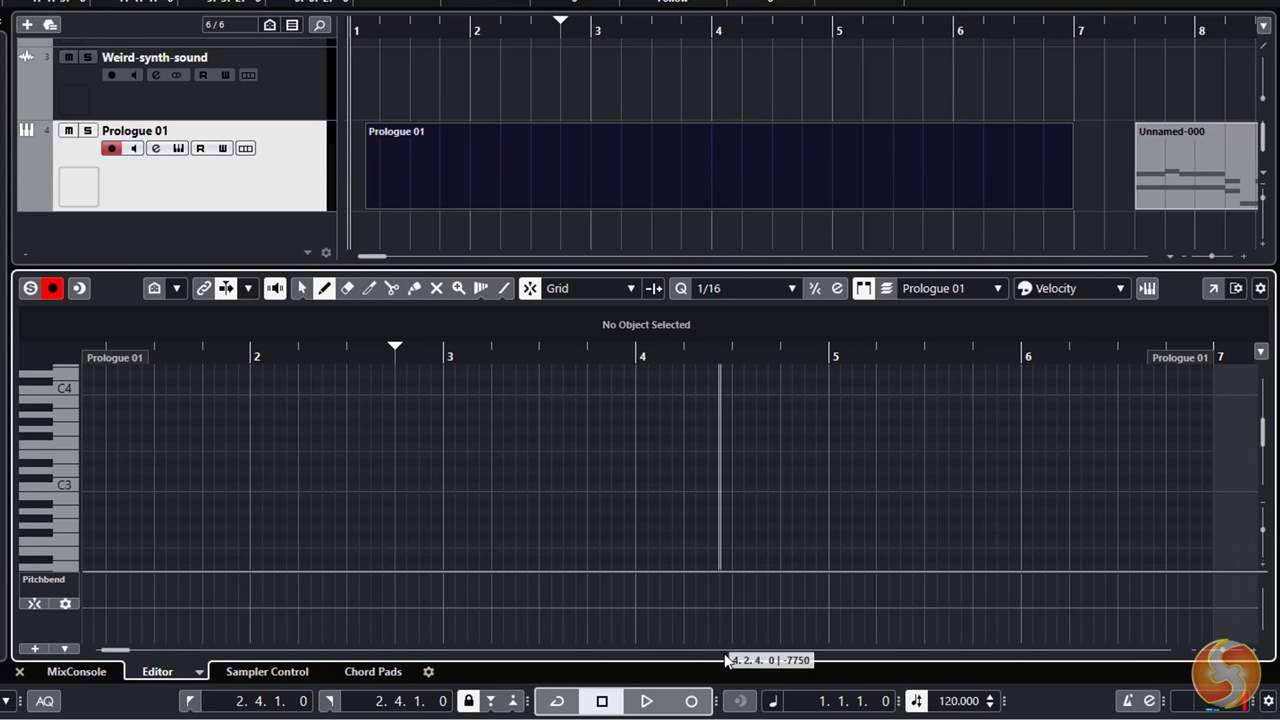
click(691, 701)
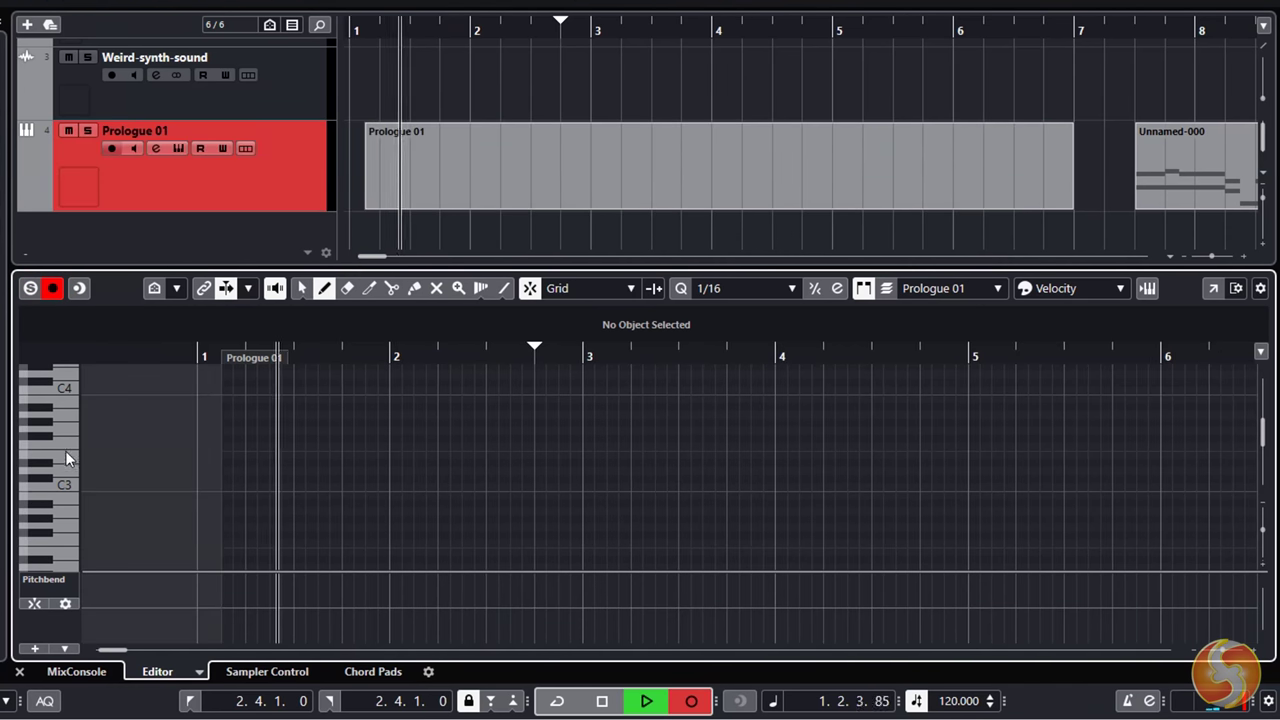
click(65, 450)
click(65, 422)
click(65, 422)
click(65, 432)
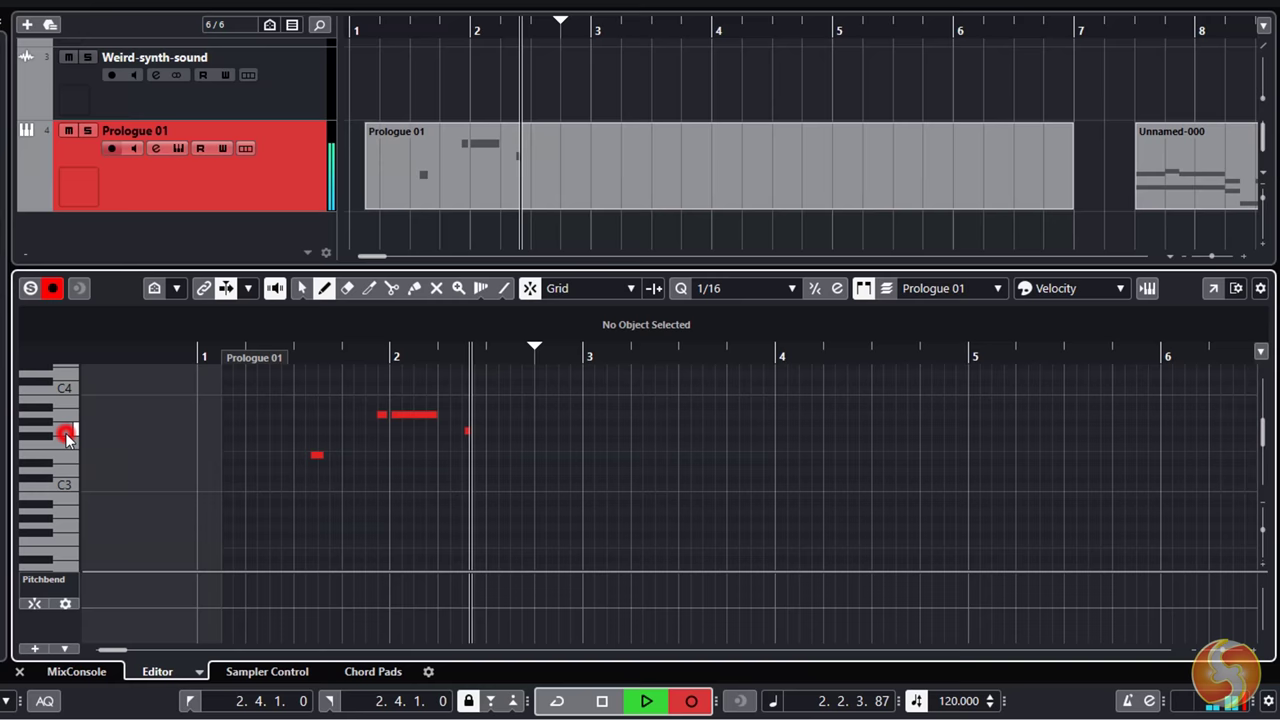
mouse_move(68, 508)
mouse_down()
mouse_move(71, 566)
mouse_move(68, 512)
mouse_up()
key(space)
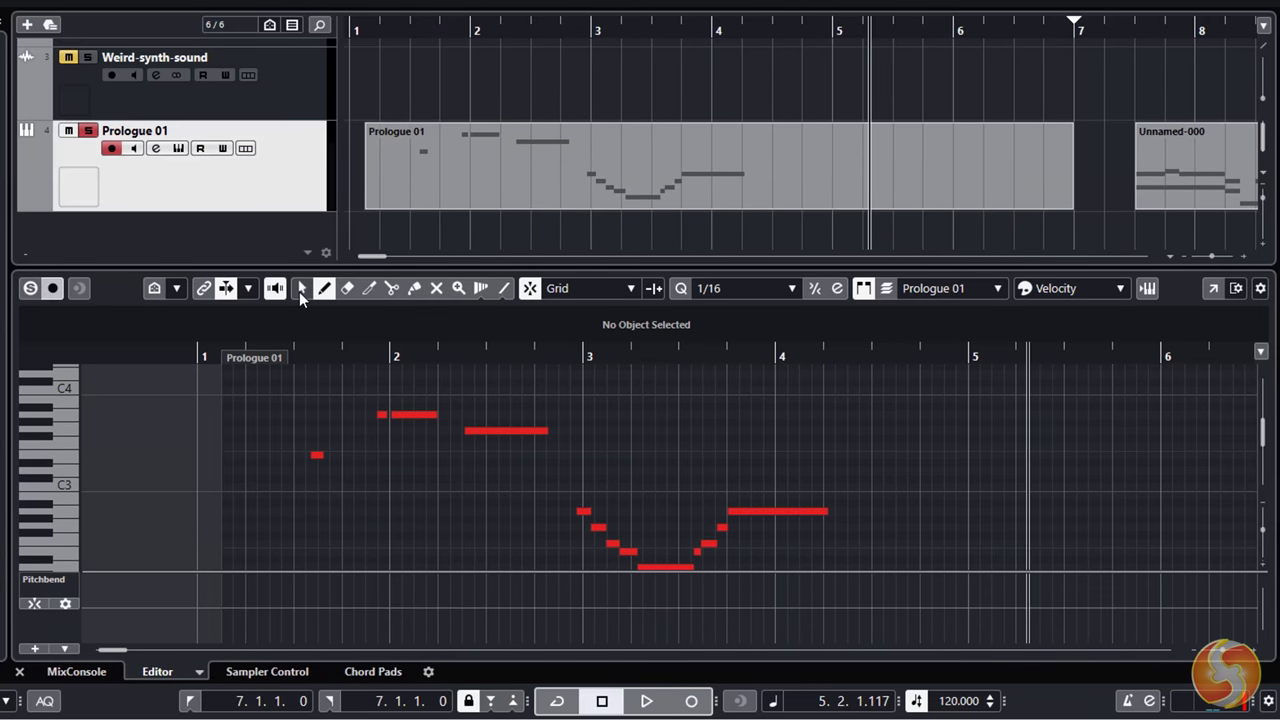
Nudge the G3 note later, delete it, and step the selection to the E2 note
click(300, 289)
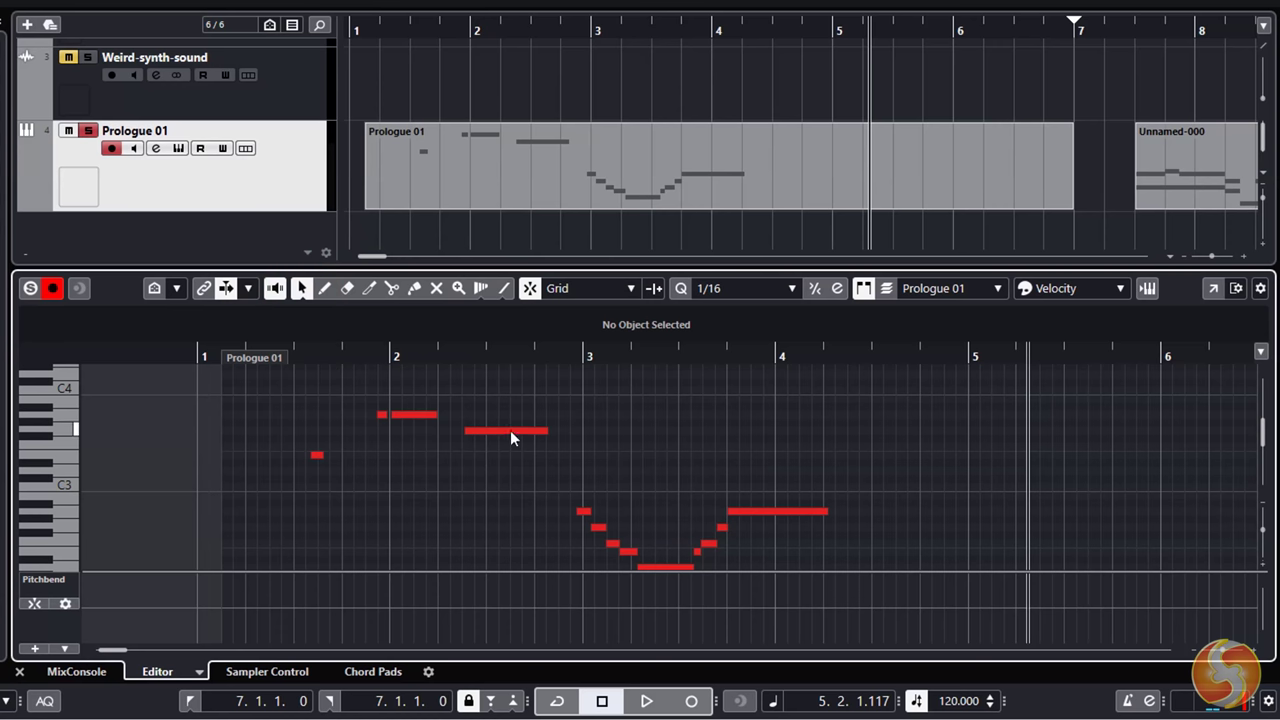
mouse_move(511, 432)
mouse_down()
mouse_move(480, 432)
mouse_move(532, 440)
mouse_up()
key(Delete)
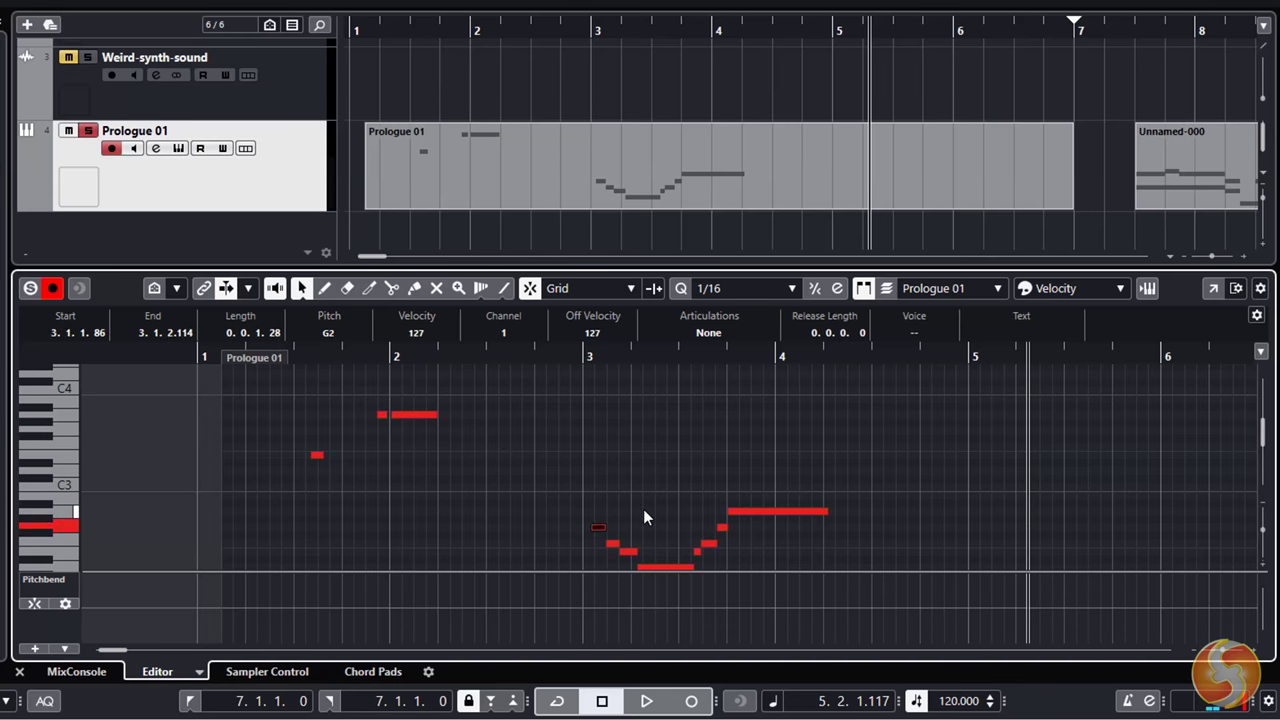
key(Right)
key(Right)
key(Right)
key(Right)
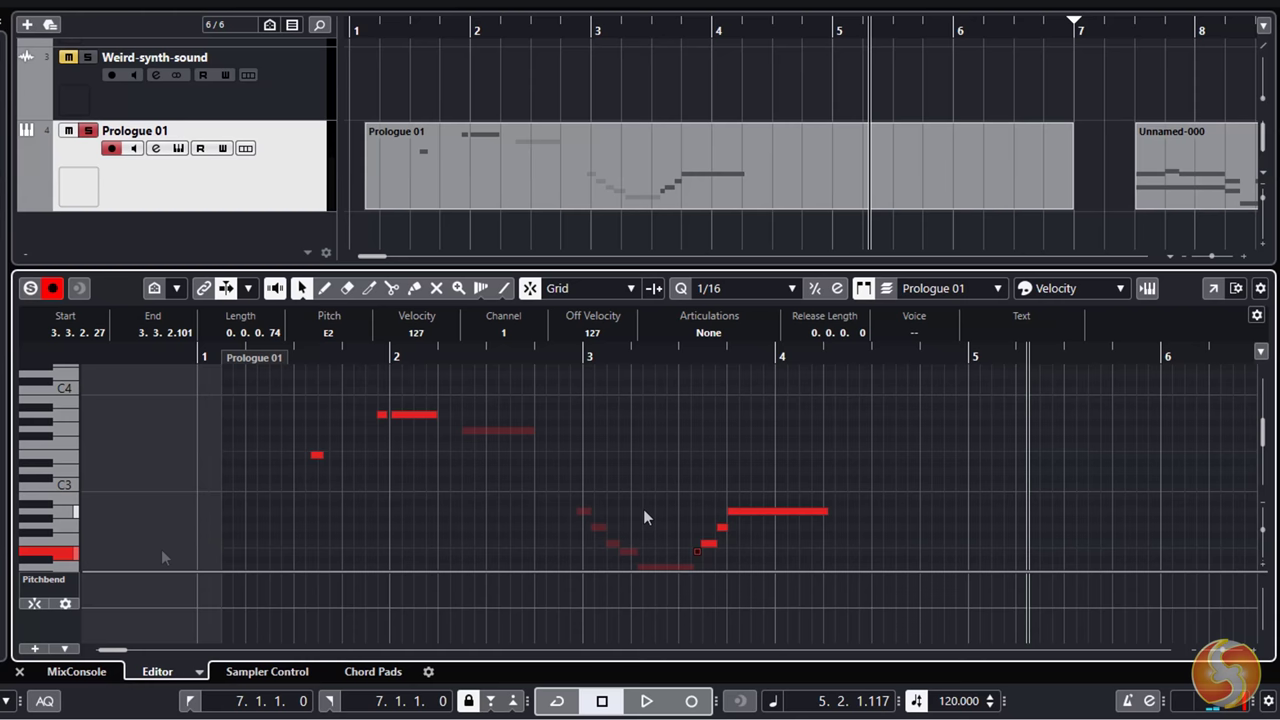
Show the Velocity controller lane and lower one note's velocity from 127 to 34
click(56, 580)
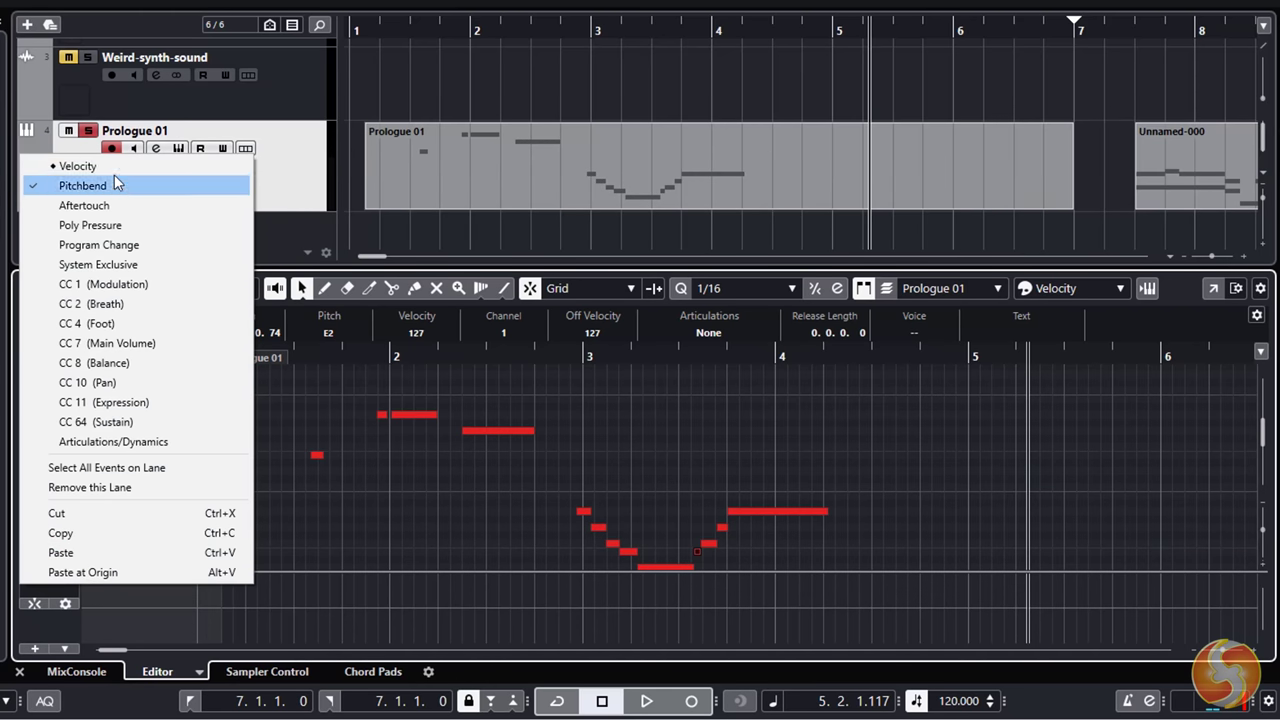
click(114, 166)
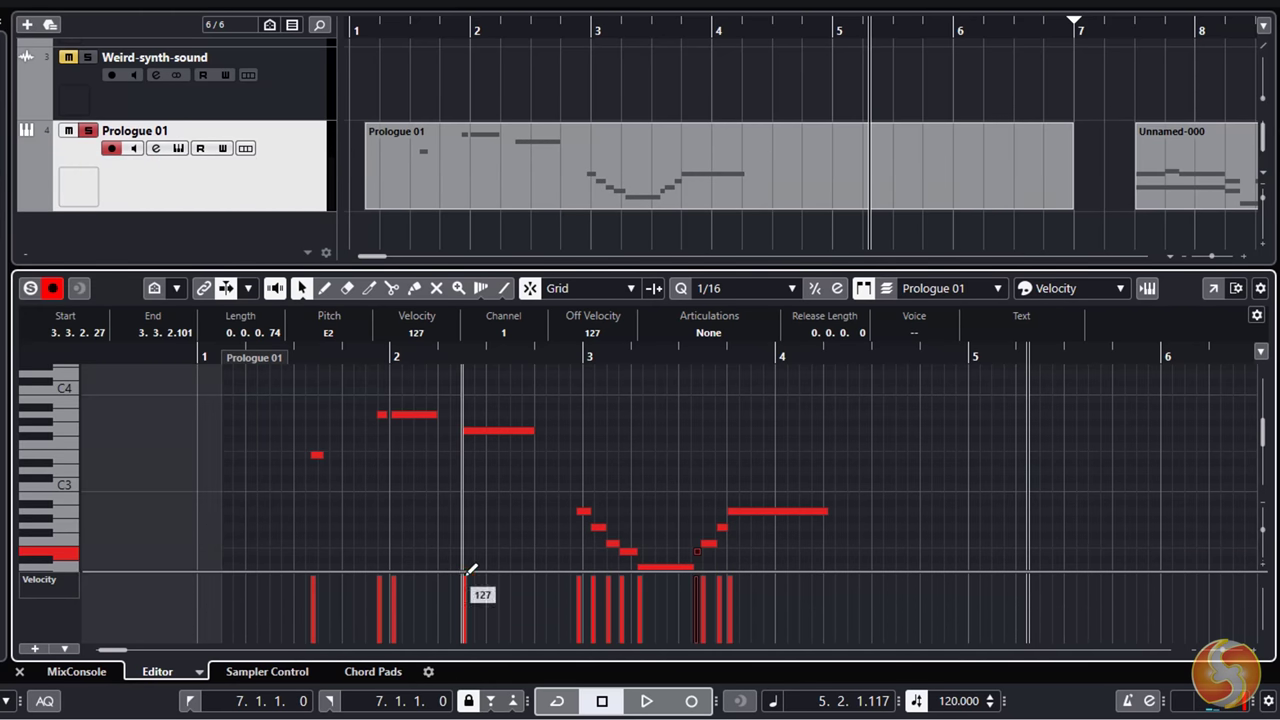
drag(468, 572, 468, 624)
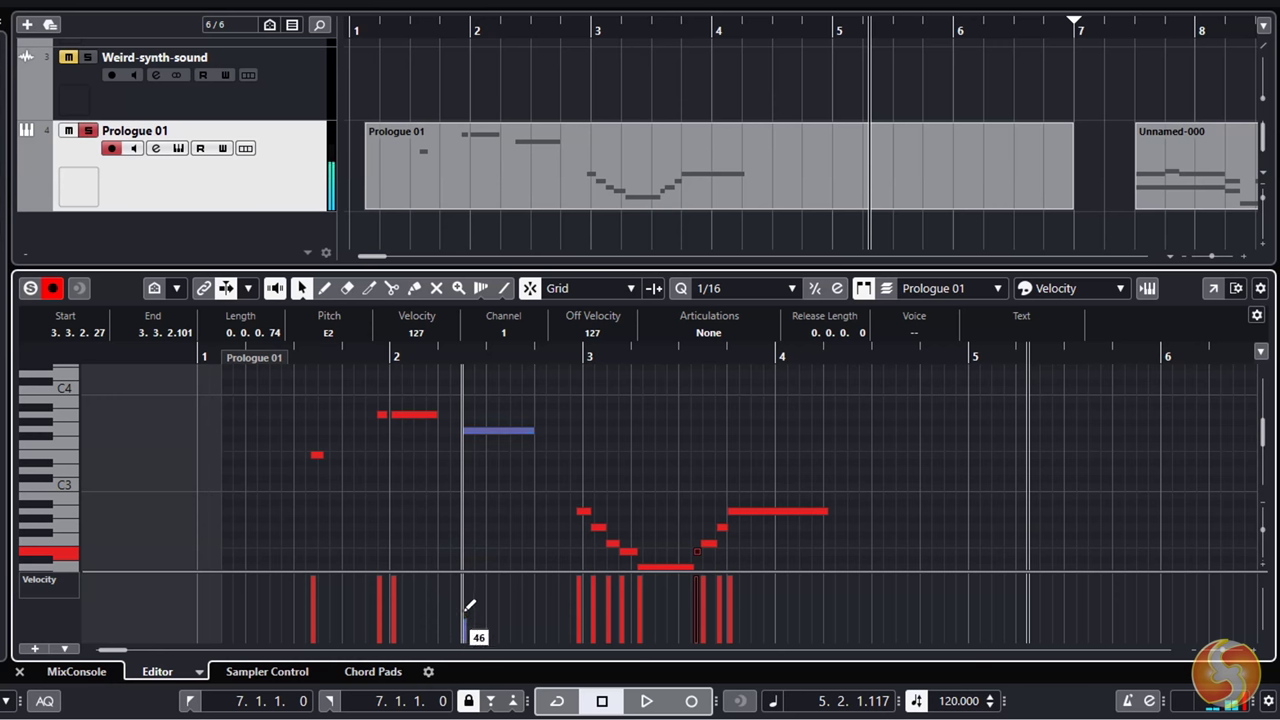
Switch the lane to Pitchbend, draw a rising-then-falling bend curve, and play it back
click(44, 586)
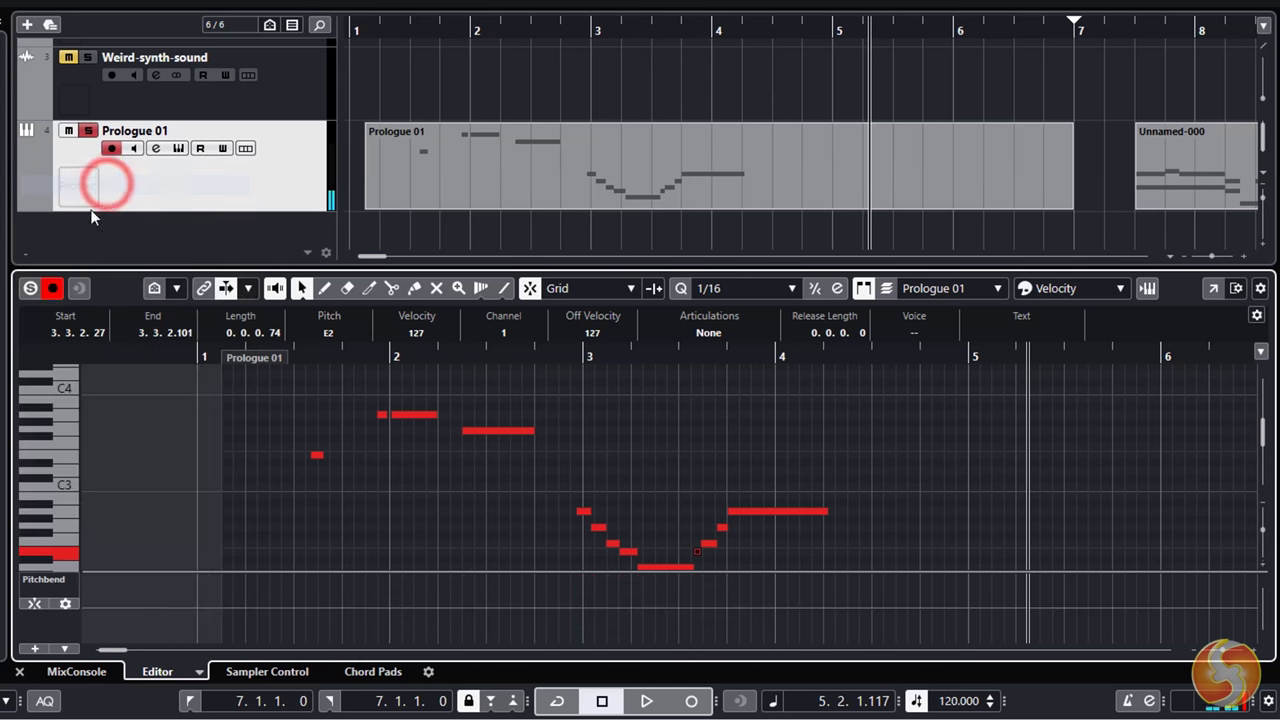
click(110, 183)
mouse_move(271, 600)
mouse_down()
mouse_move(363, 574)
mouse_move(850, 608)
mouse_up()
key(1)
key(space)
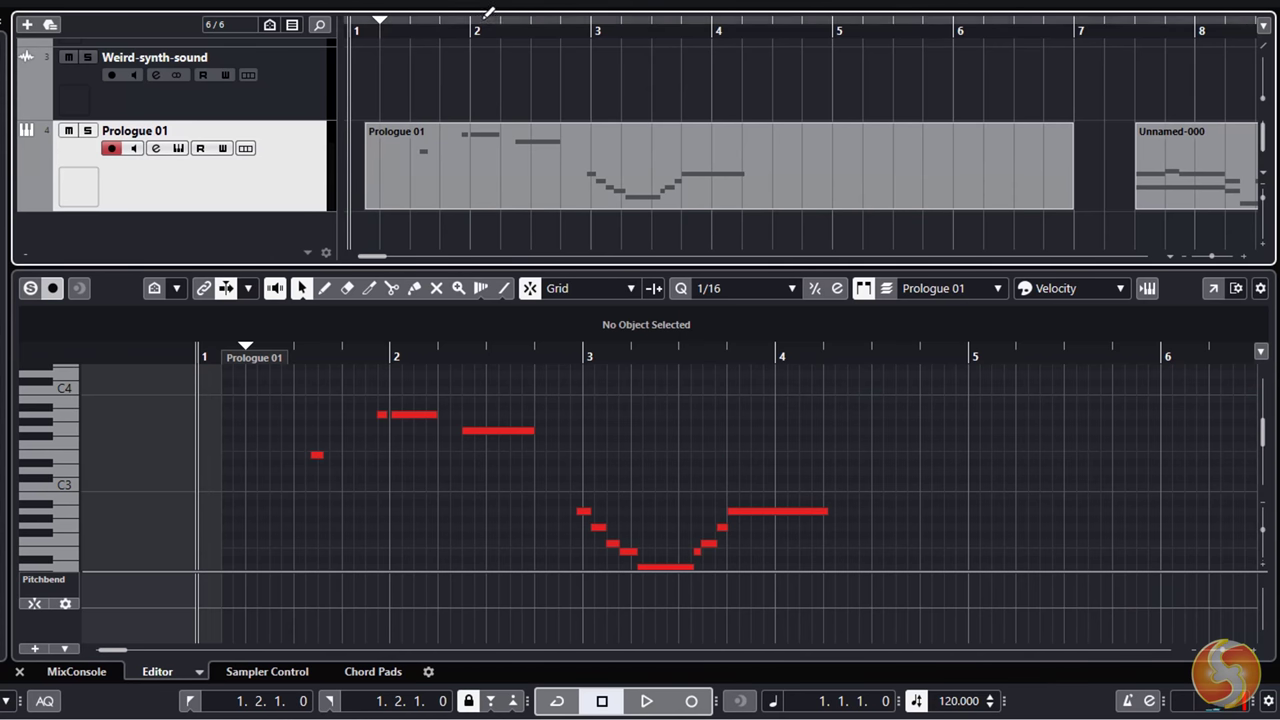
Loop playback over bars 2 to 4 with Cycle on, play it, then stop
drag(489, 12, 740, 18)
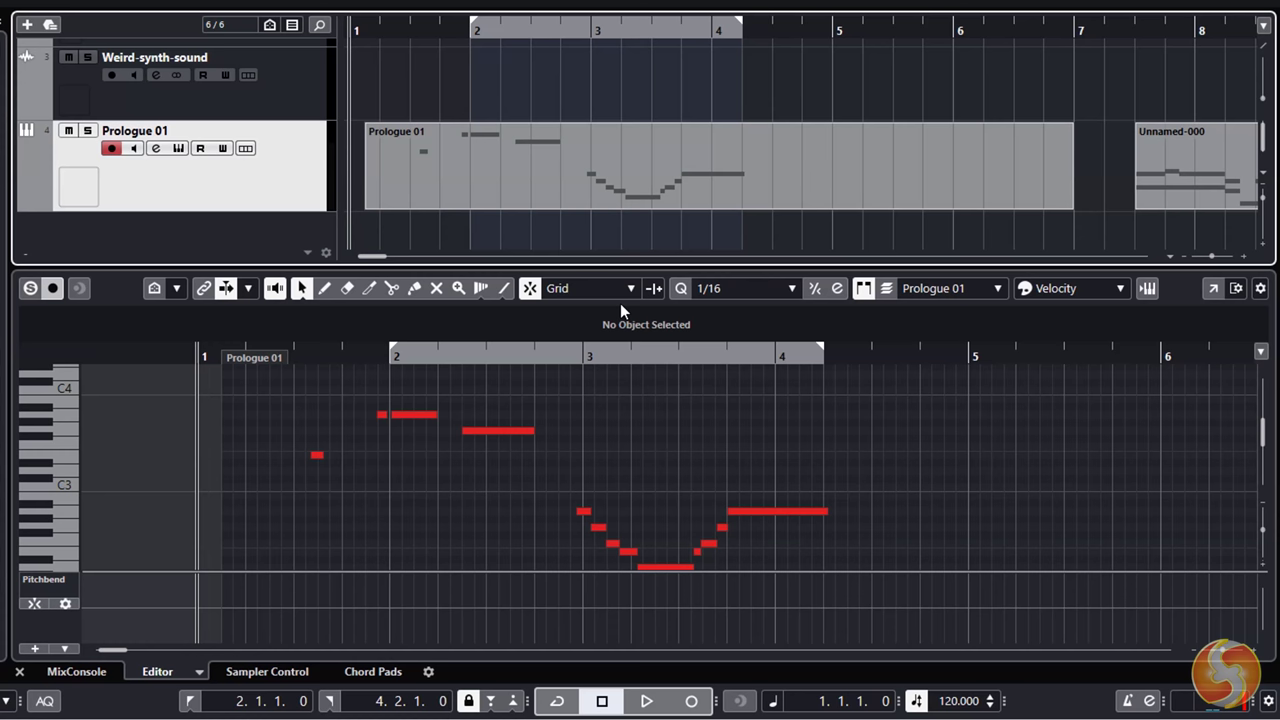
click(561, 703)
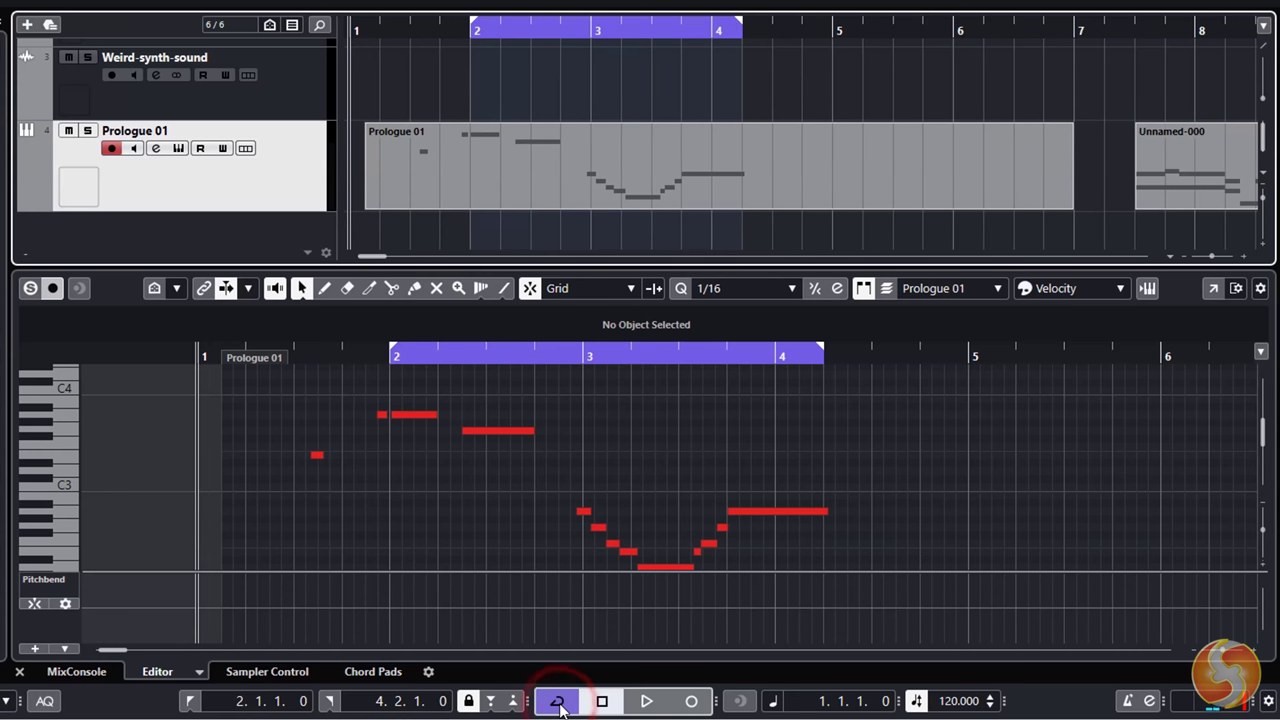
click(558, 703)
click(558, 703)
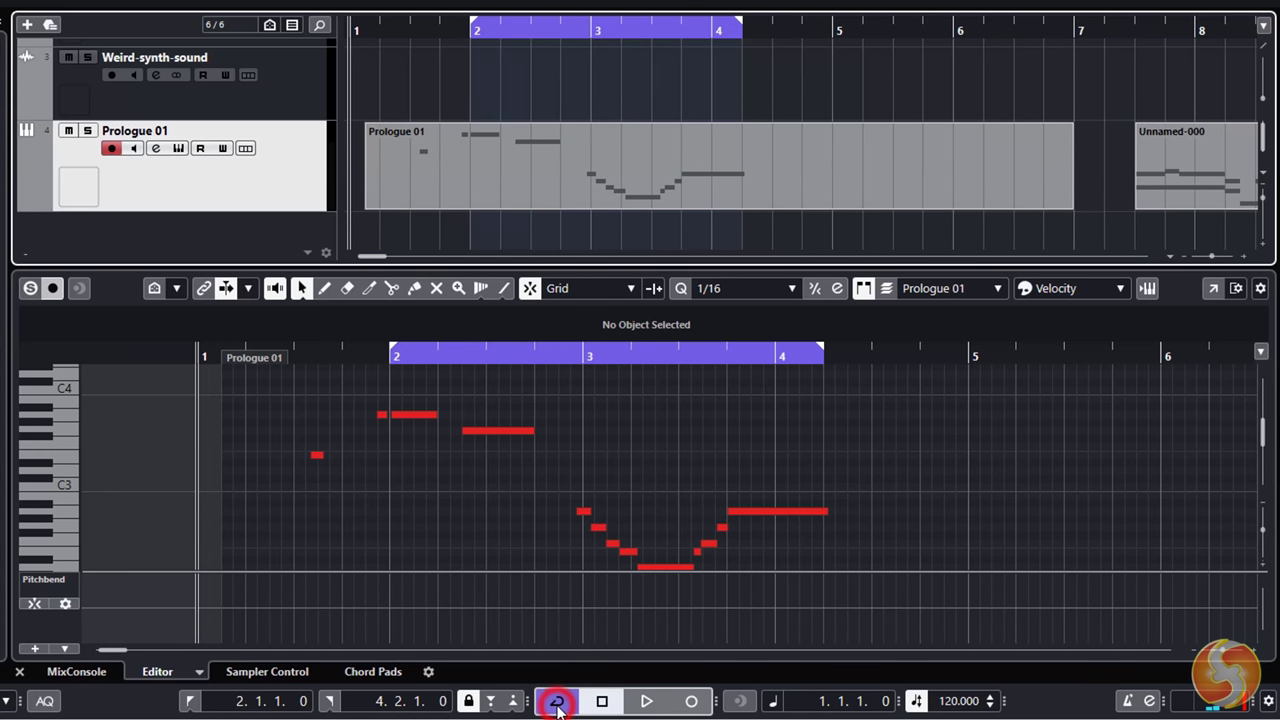
click(558, 703)
click(558, 703)
key(space)
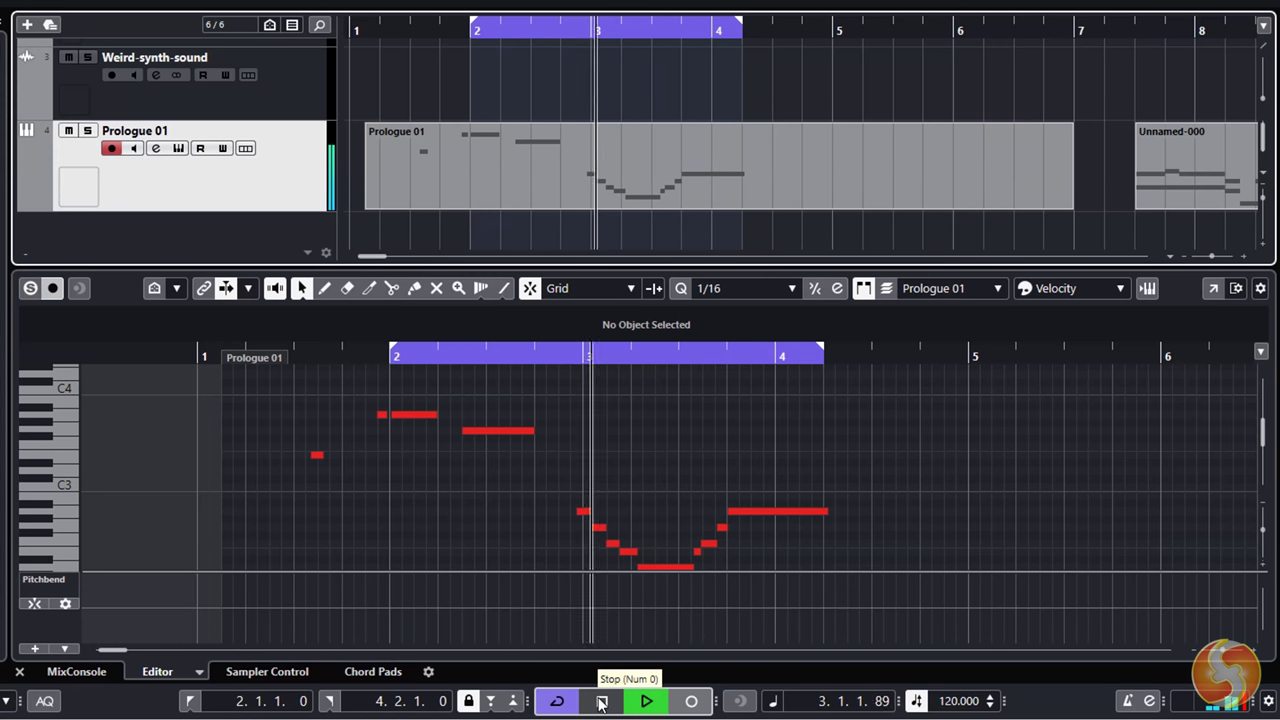
click(601, 703)
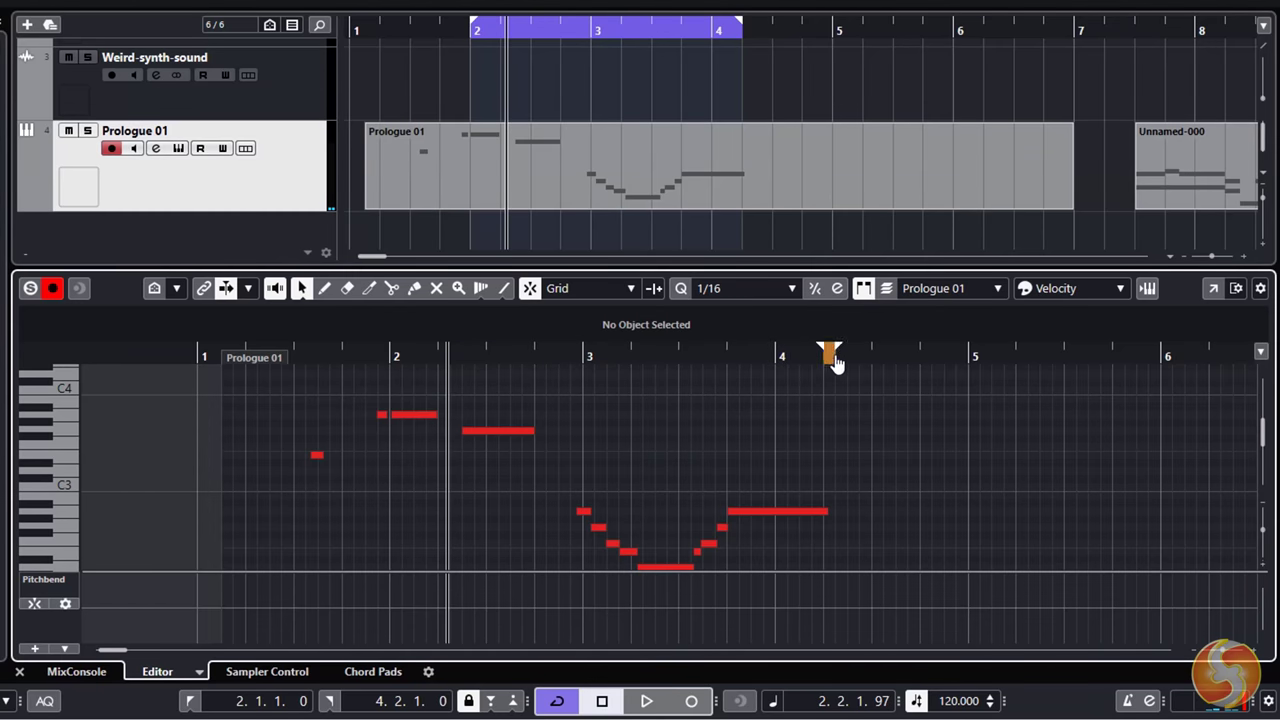
Activate the Key Editor's local cycle, move it to start at bar 3, and play it
click(928, 354)
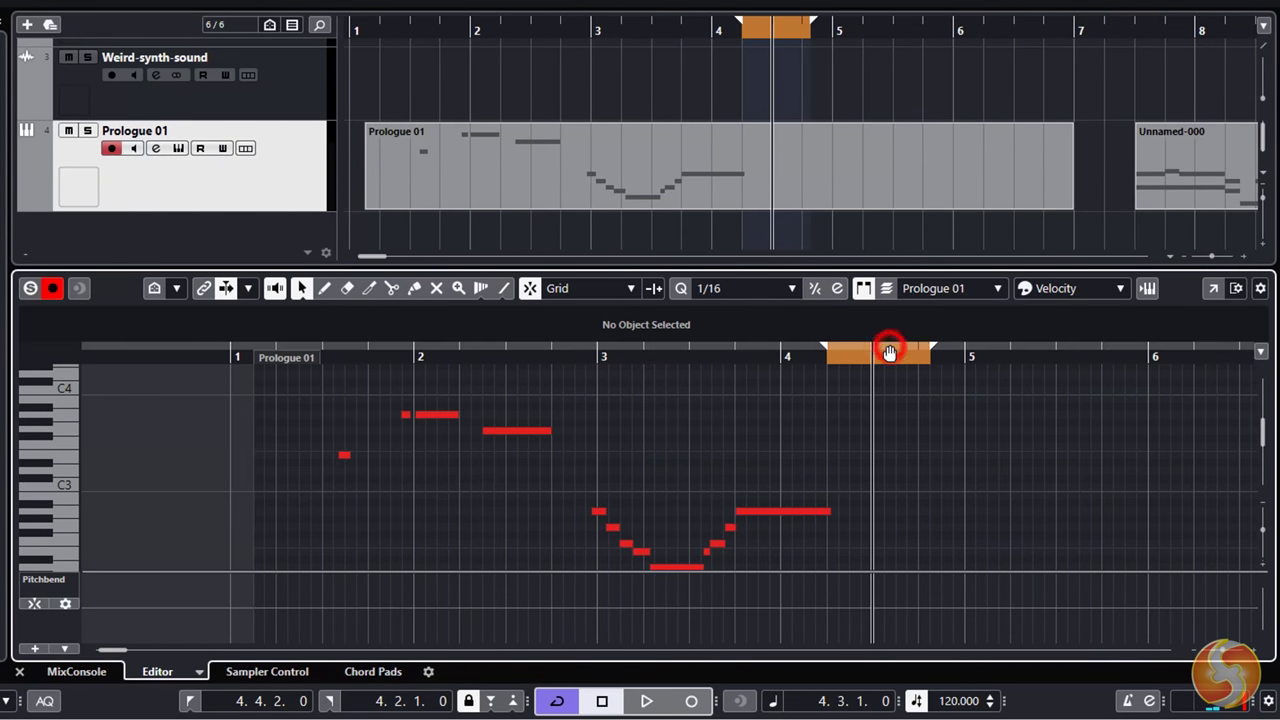
drag(889, 350, 646, 356)
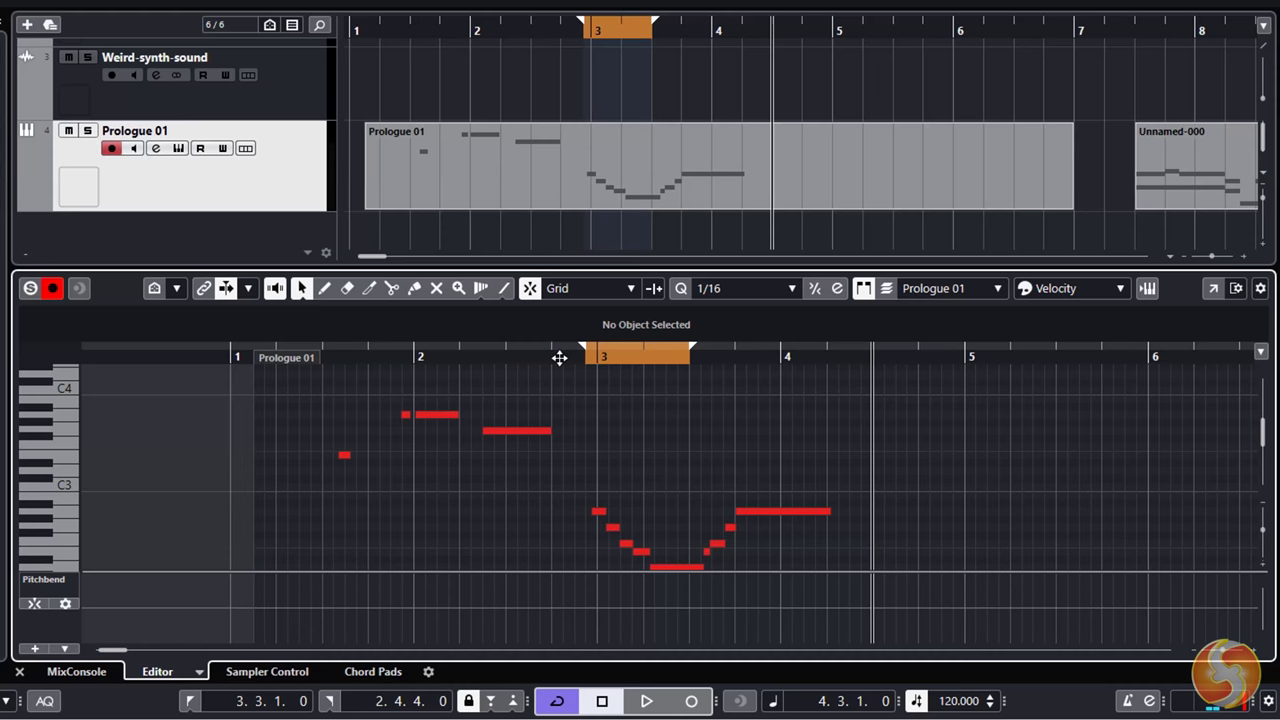
key(space)
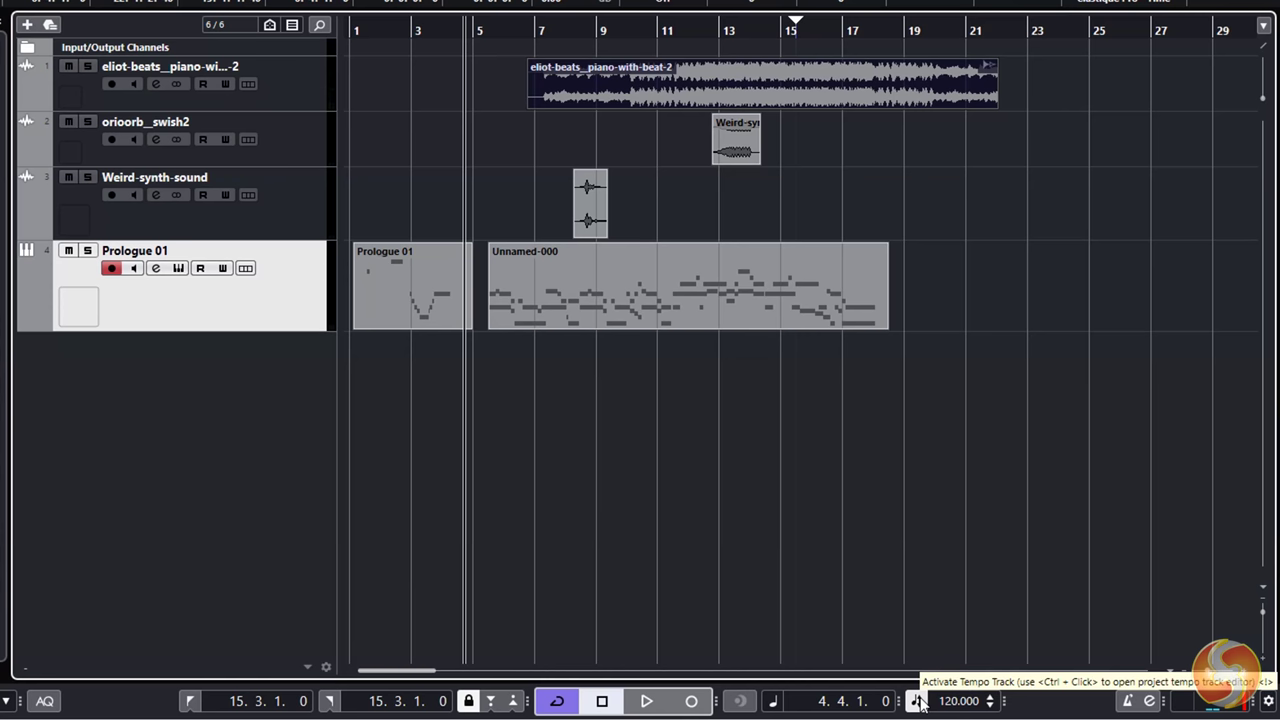
Play the project, then set the tempo to 180 bpm and play again
key(space)
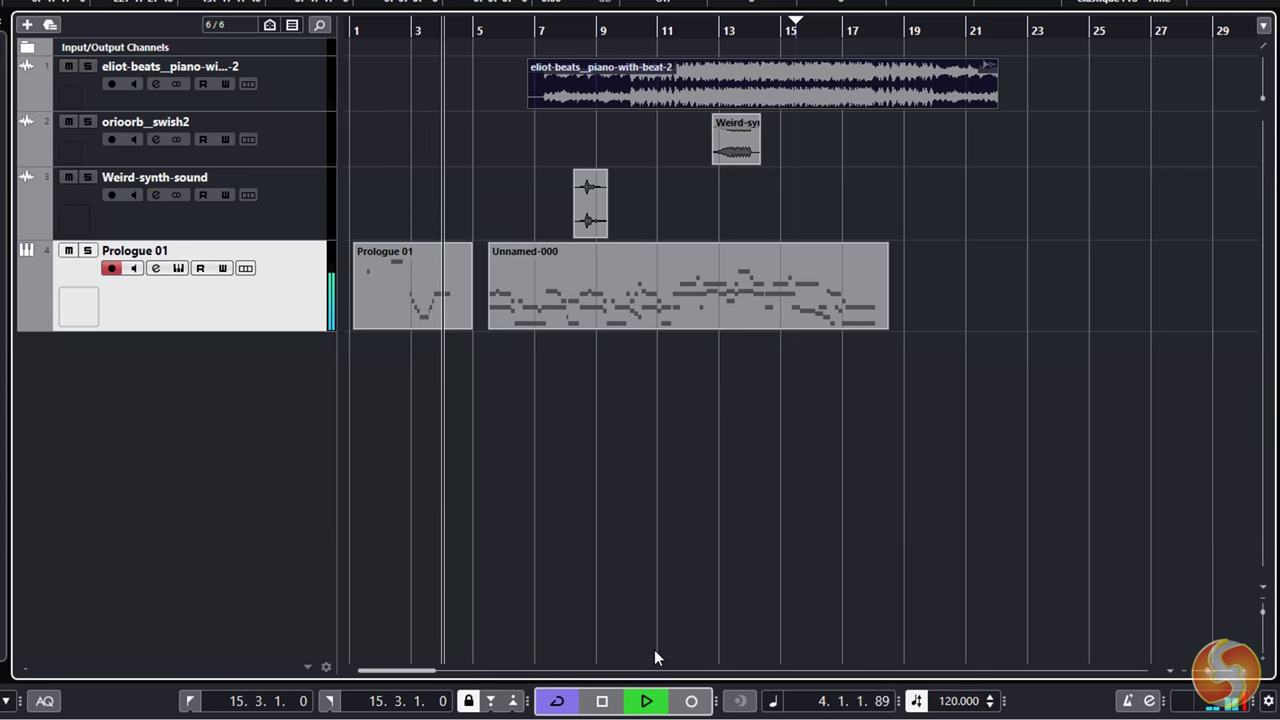
double_click(958, 700)
text(180)
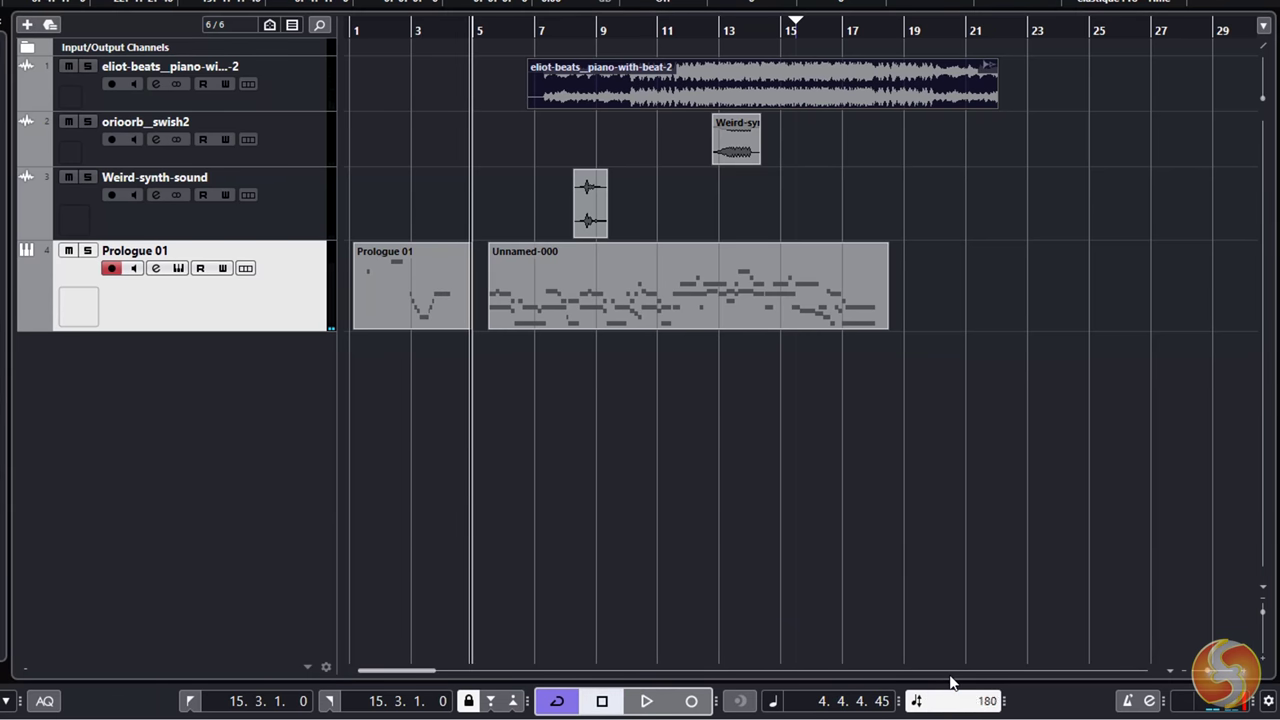
key(Return)
key(space)
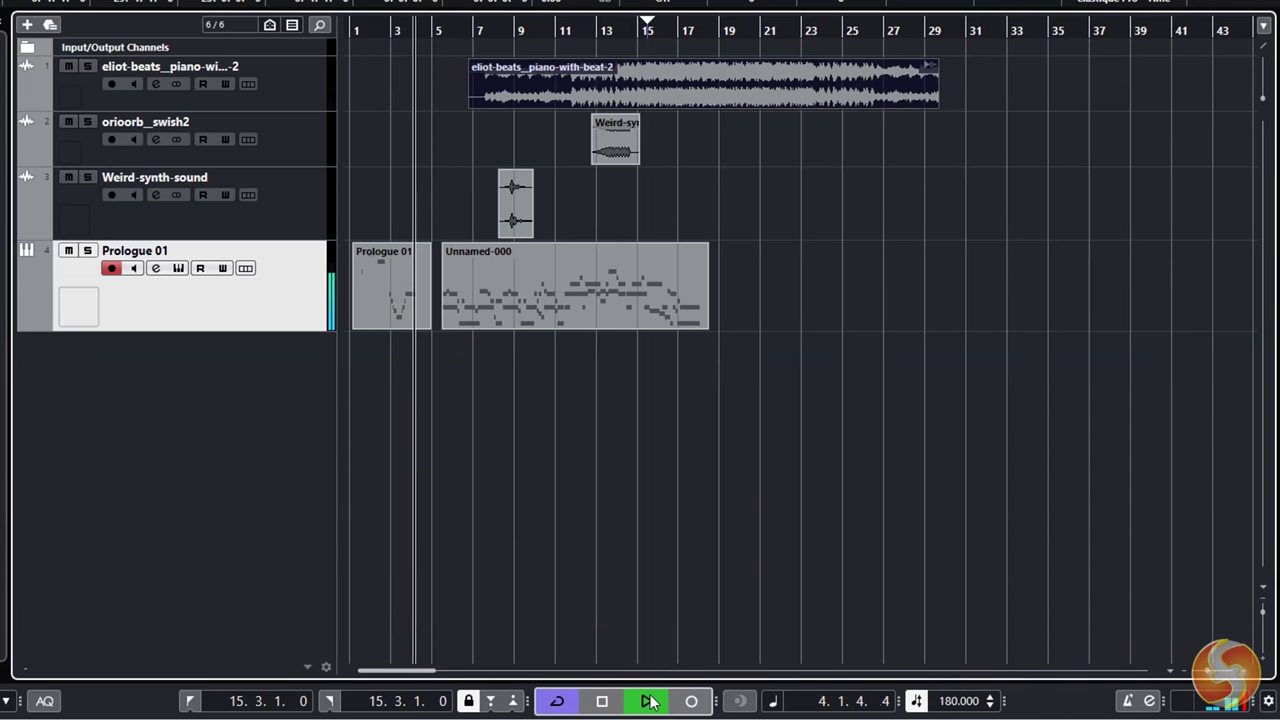
Set the tempo to 60 bpm and play the project
click(957, 701)
text(60)
key(Return)
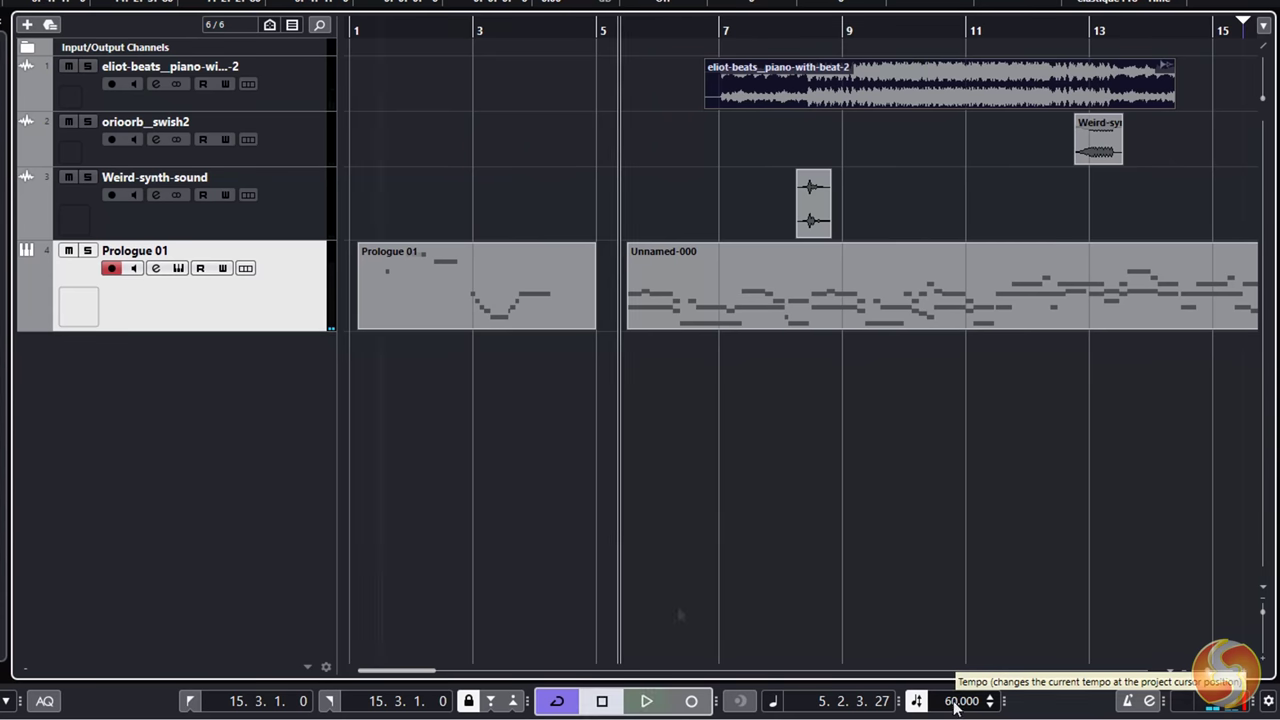
key(space)
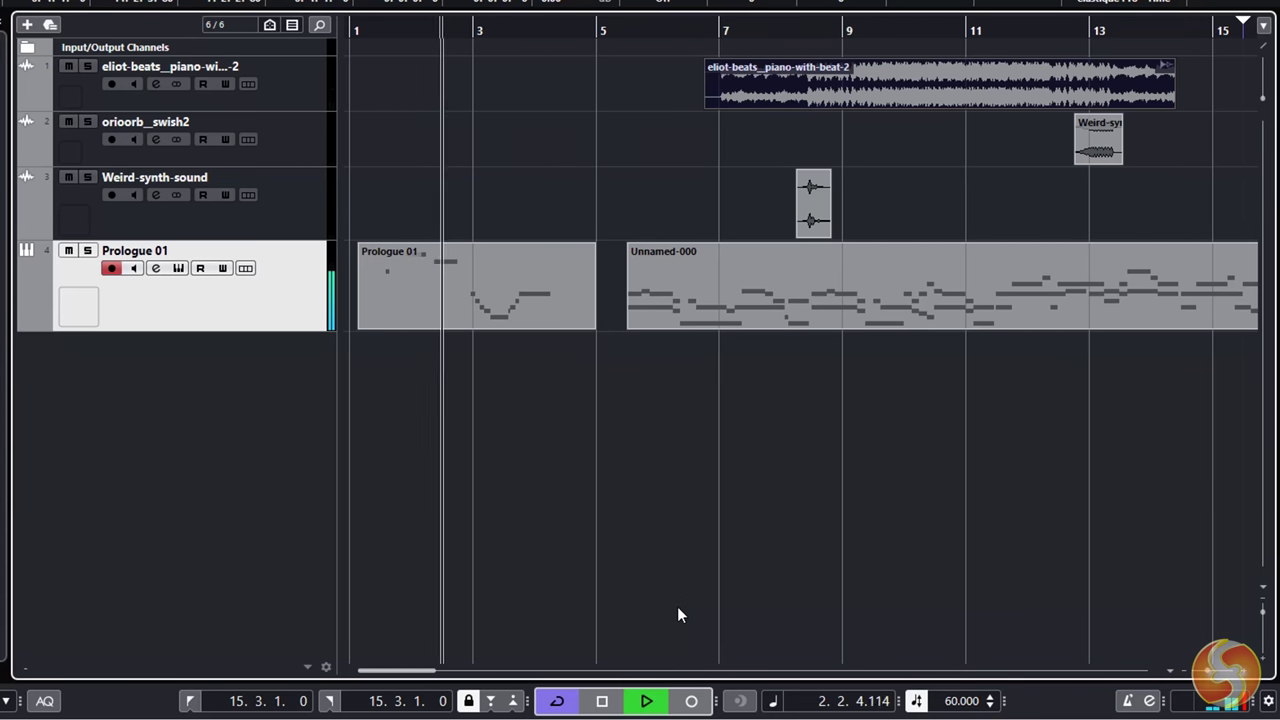
Stop playback, lower the tempo to 120, then drag it up to 250 bpm
scroll(957, 701, up, 10)
key(space)
click(989, 705)
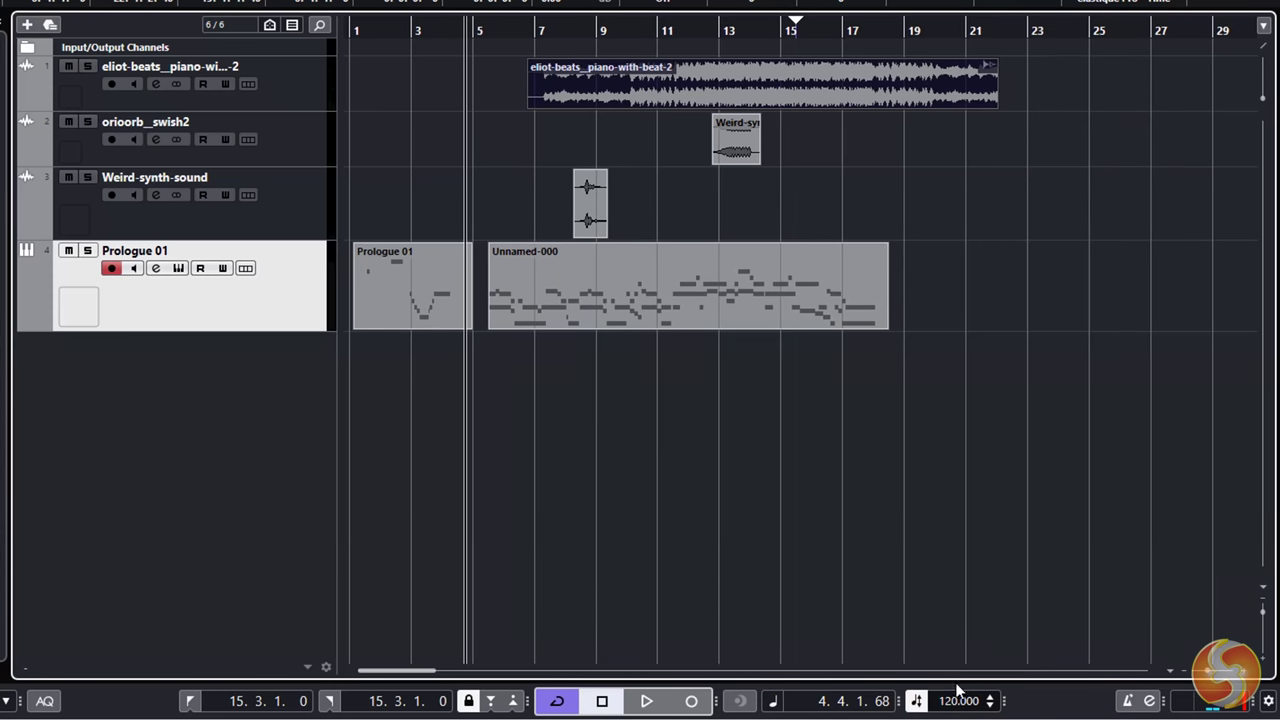
drag(957, 688, 960, 540)
Add a new Sampler track named 'Sampler Track' to the project
click(27, 26)
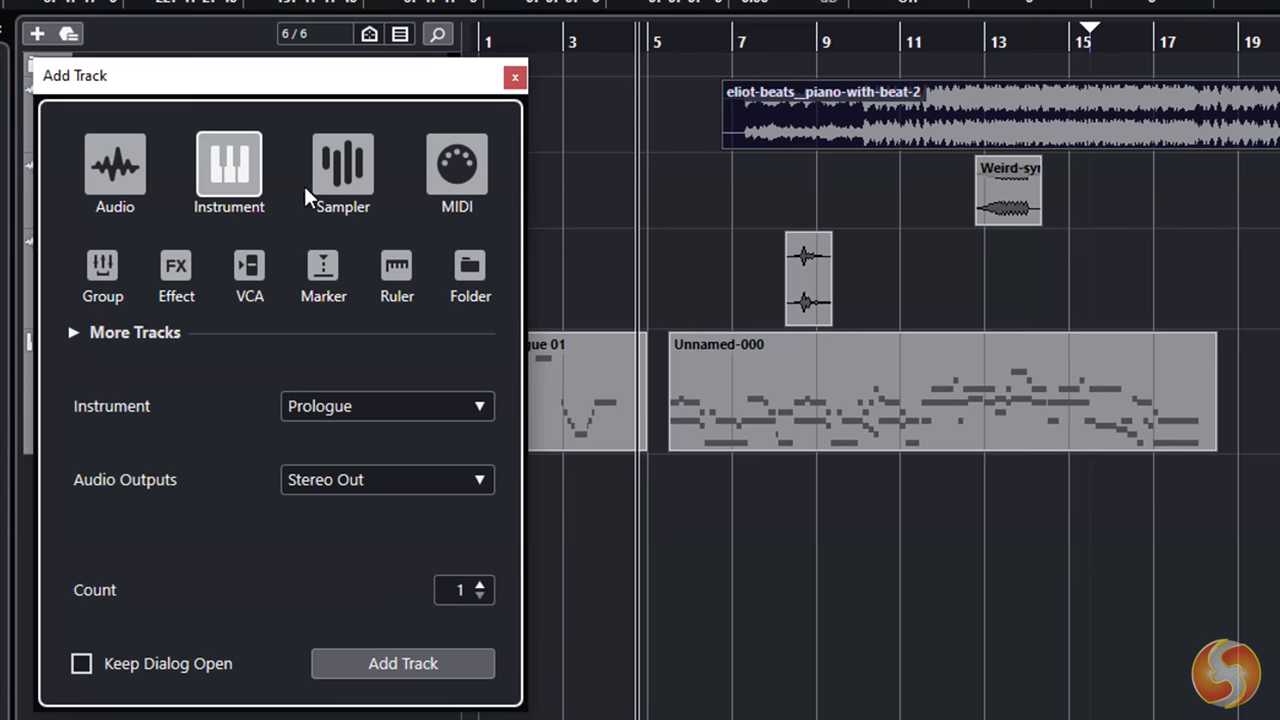
click(368, 174)
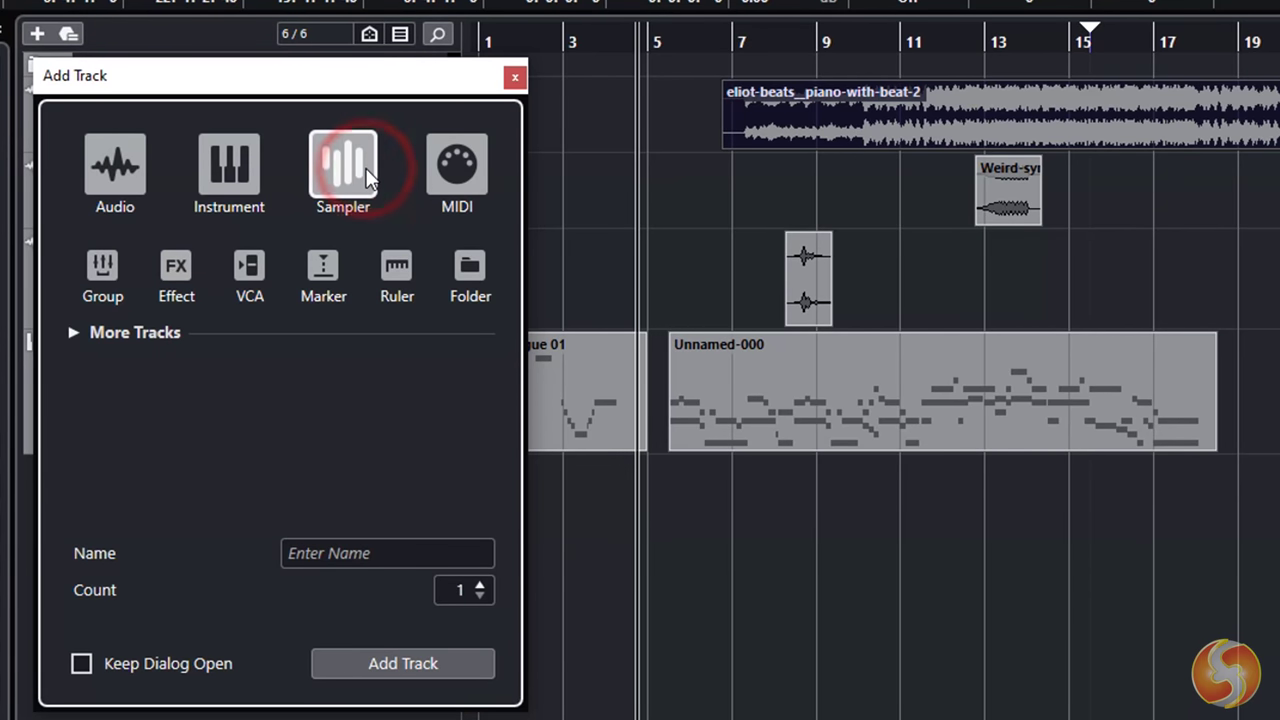
click(364, 554)
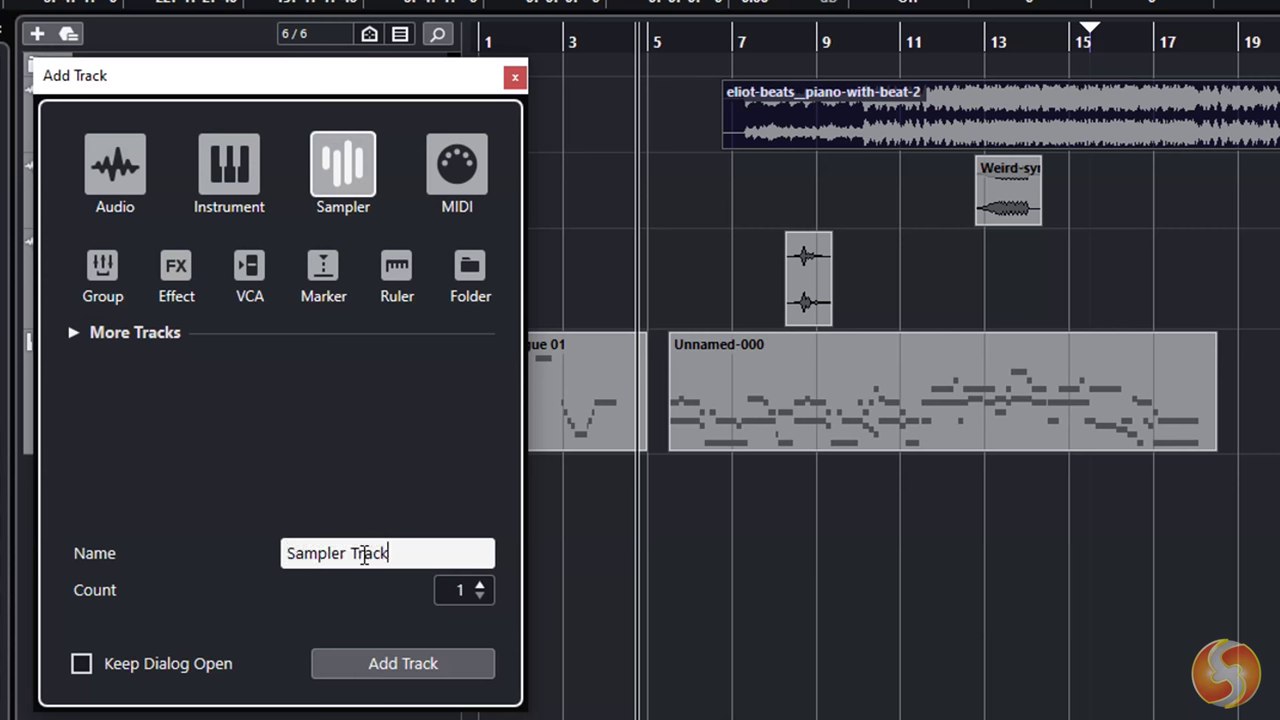
click(383, 660)
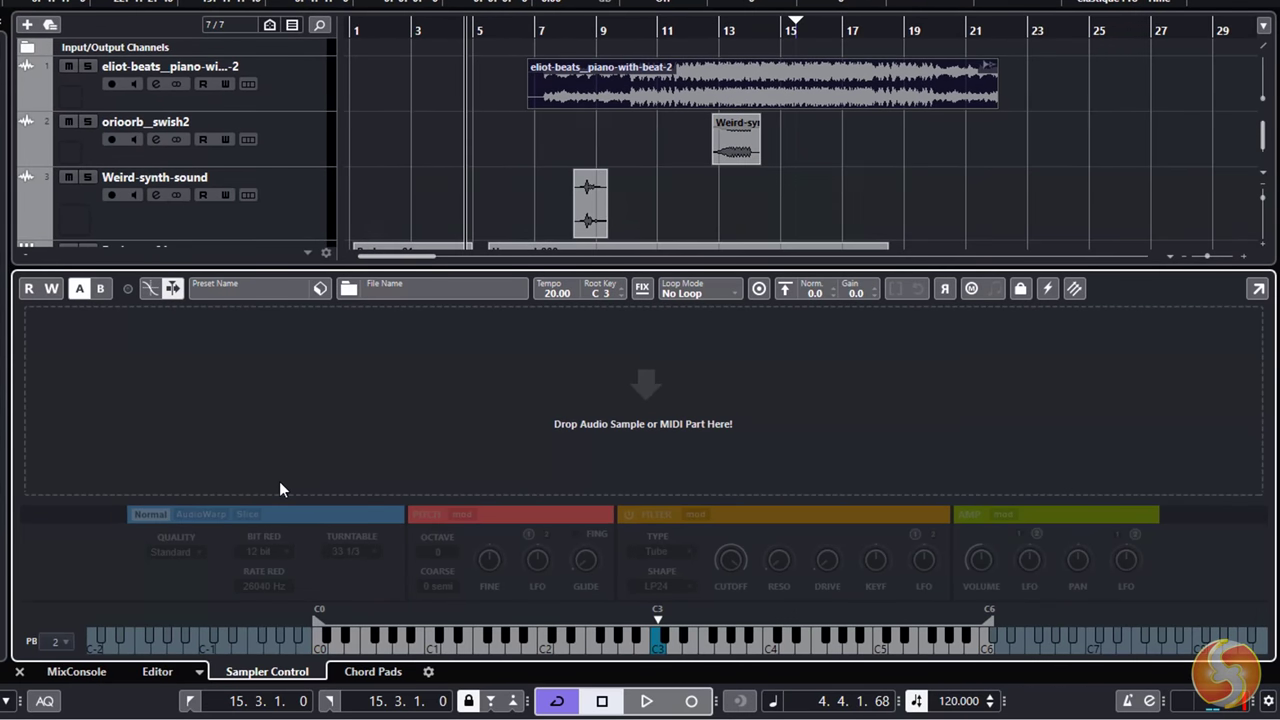
scroll(589, 196, down, 3)
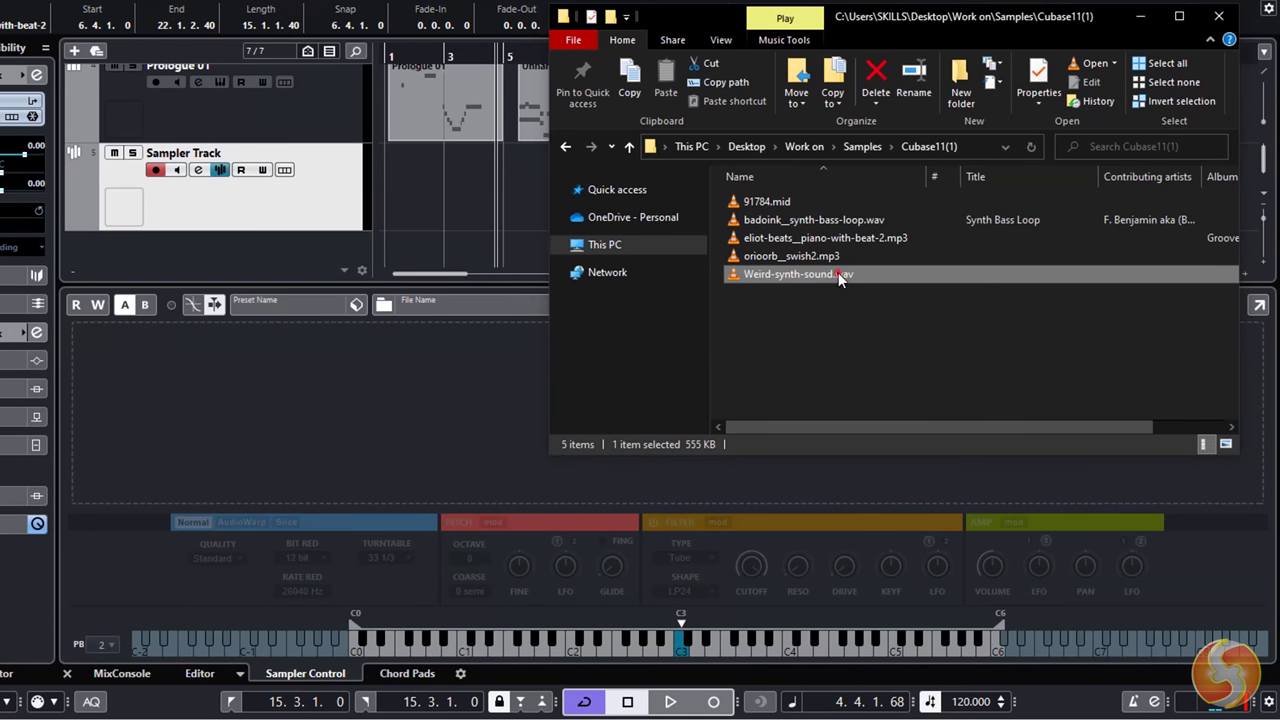
Load Weird-synth-sound.wav into the sampler and audition it at several notes around C4 and C5
drag(838, 279, 472, 379)
drag(474, 436, 478, 438)
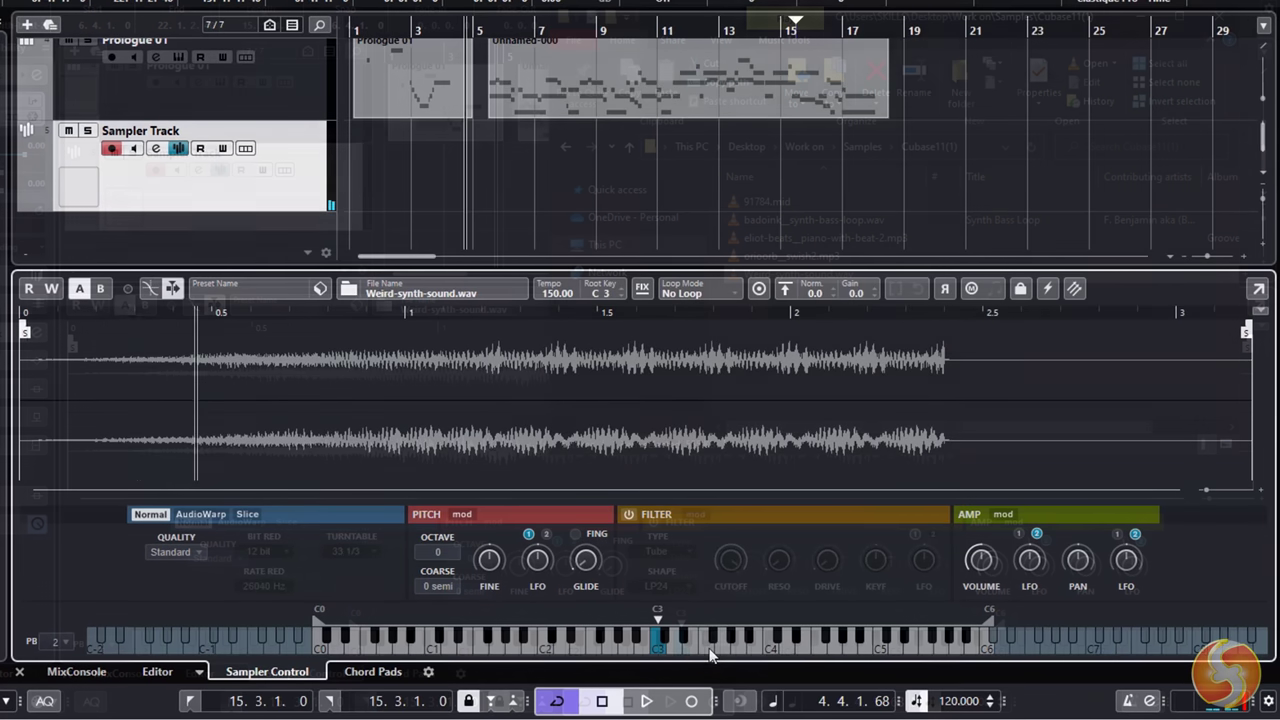
click(732, 655)
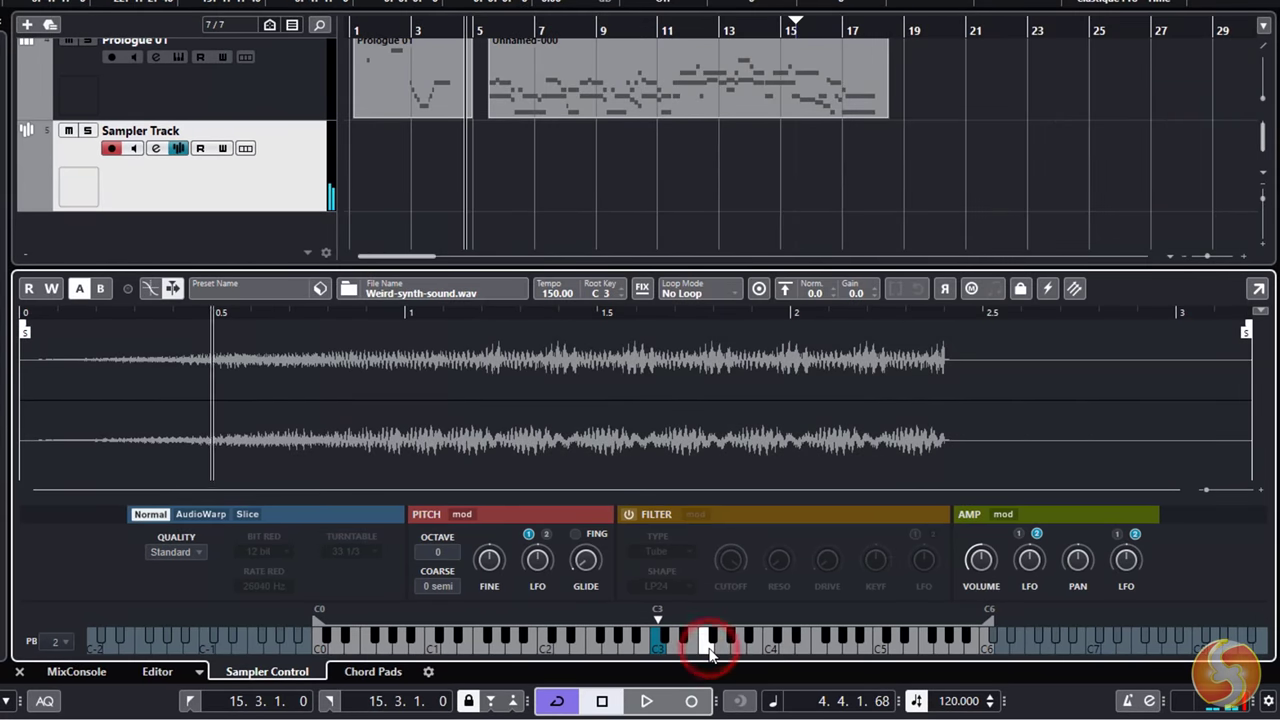
click(785, 651)
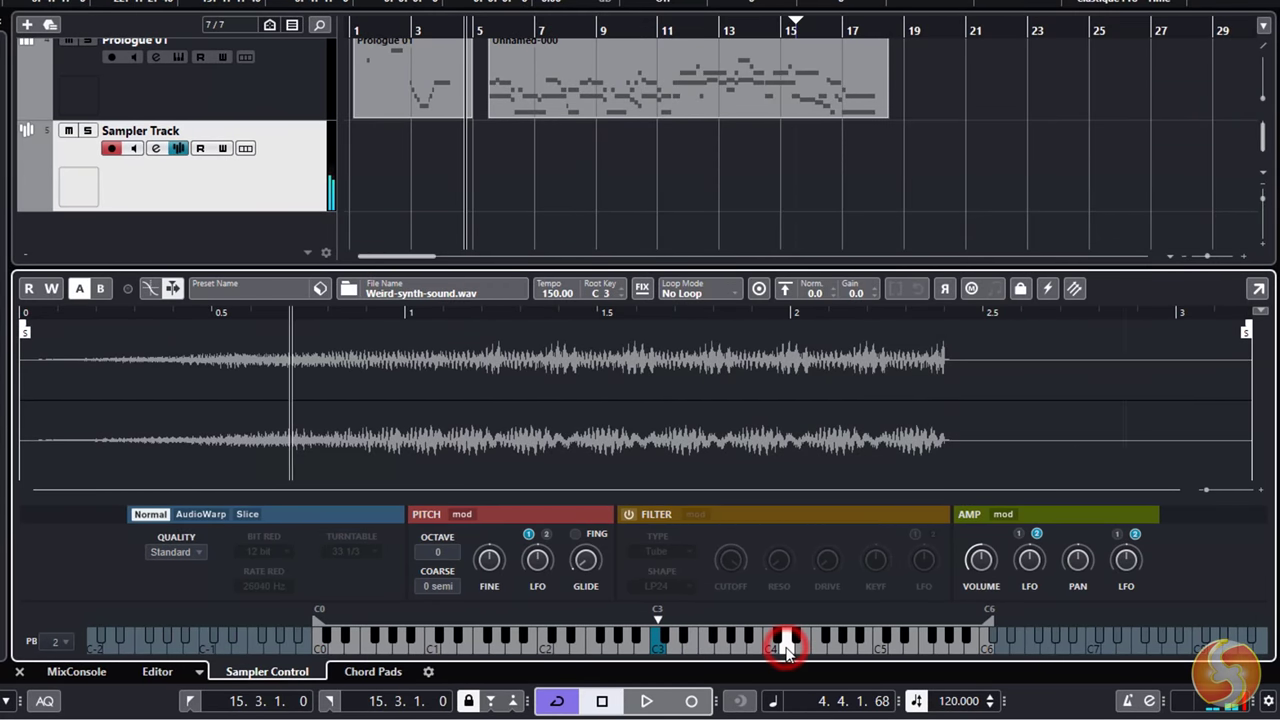
click(851, 651)
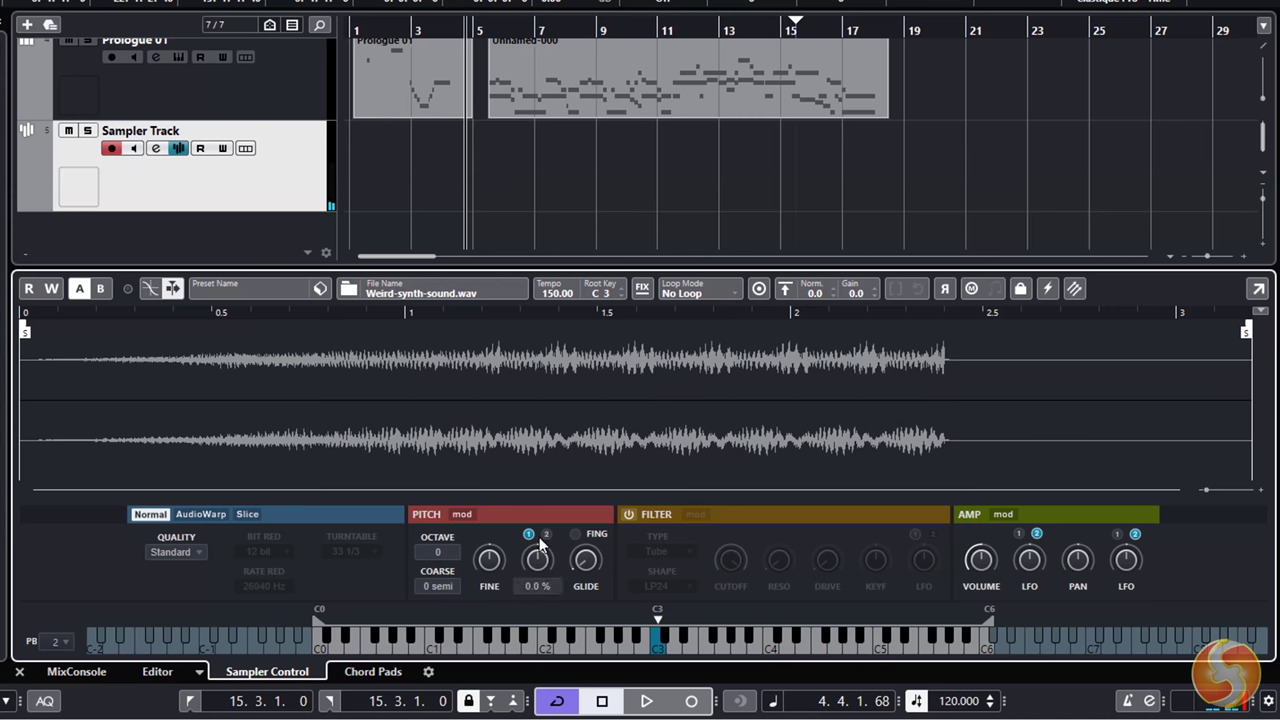
Switch on the sampler's FILTER section
mouse_move(586, 570)
click(628, 515)
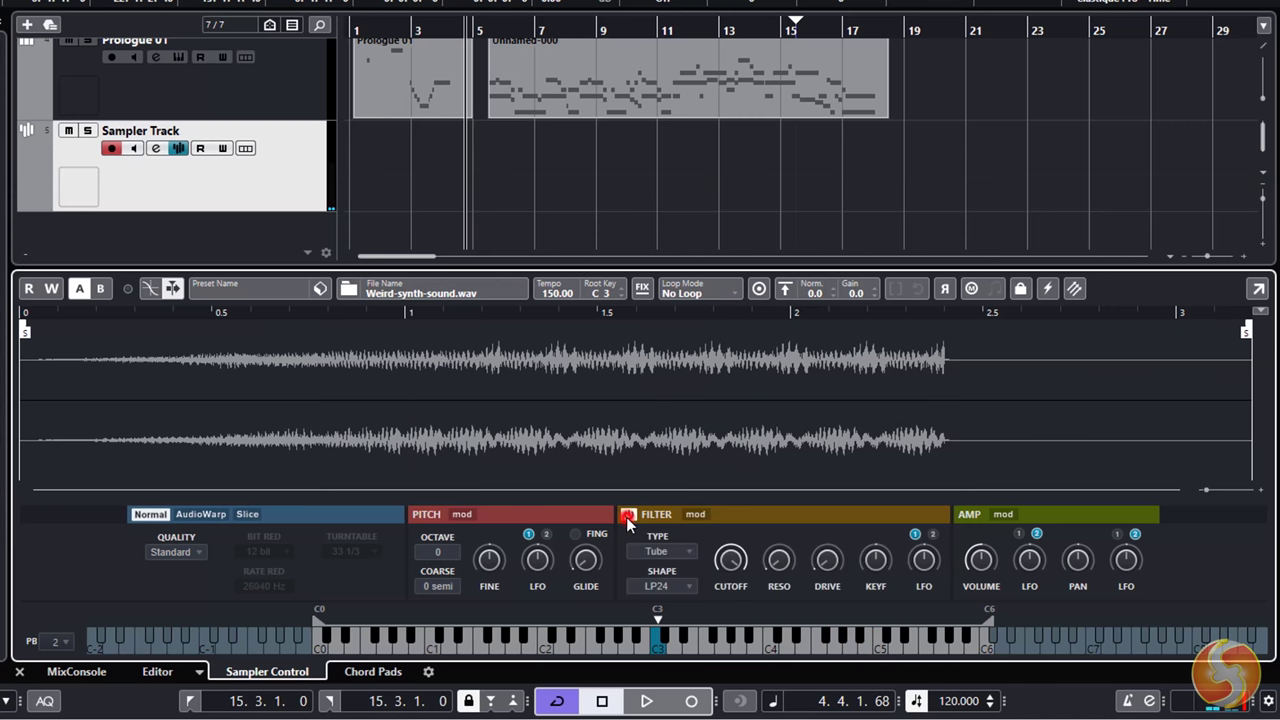
mouse_move(926, 570)
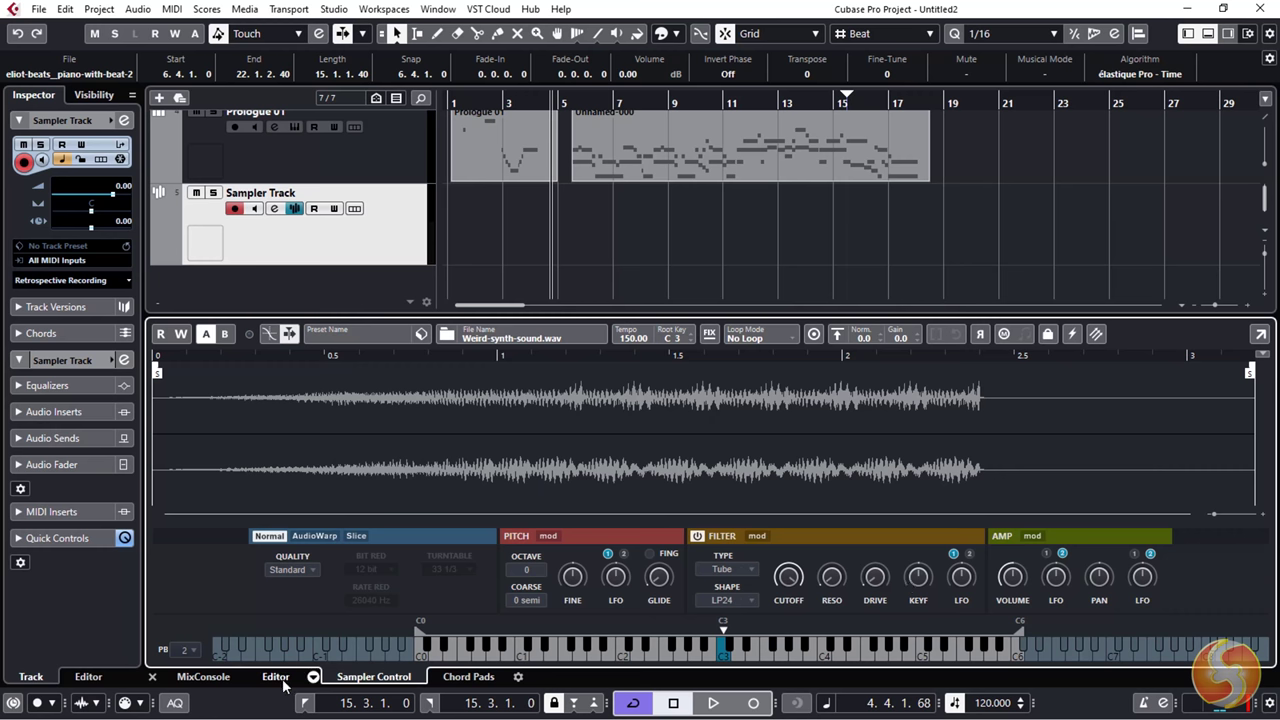
Draw a MIDI part on Sampler Track and draw notes around C4 and F3 in the Key Editor
click(276, 677)
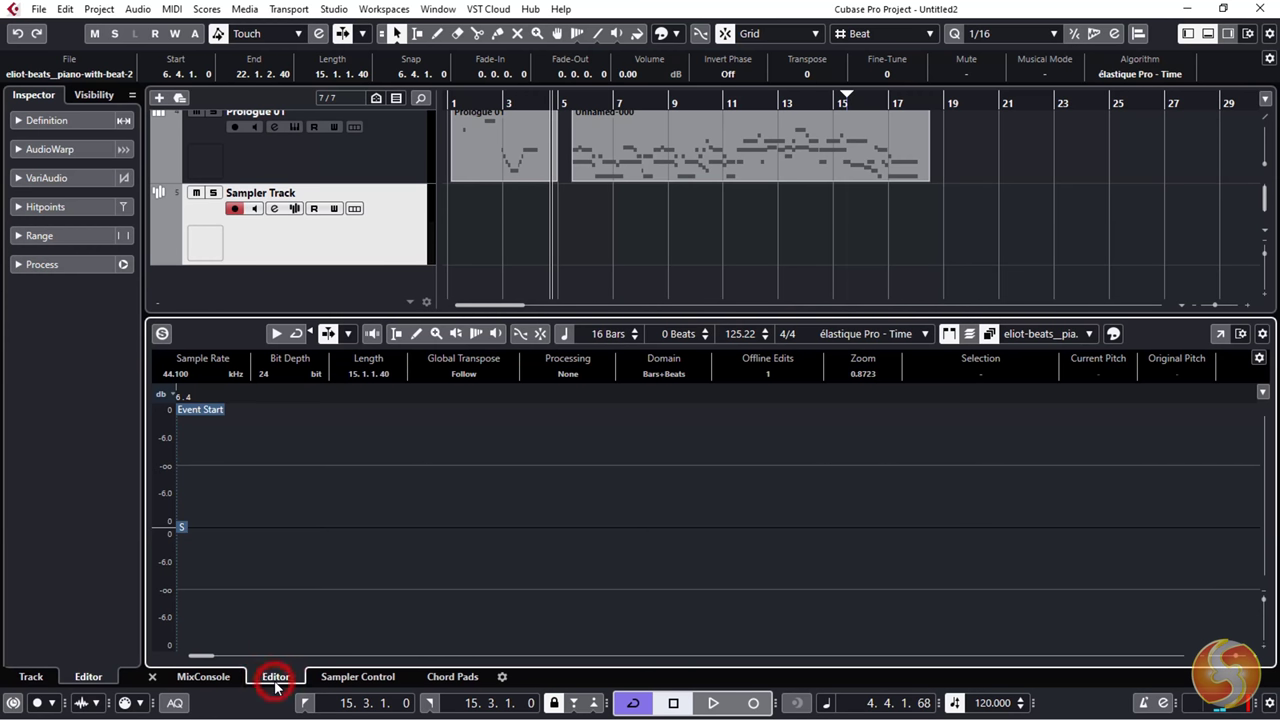
click(437, 33)
drag(494, 221, 646, 228)
click(425, 333)
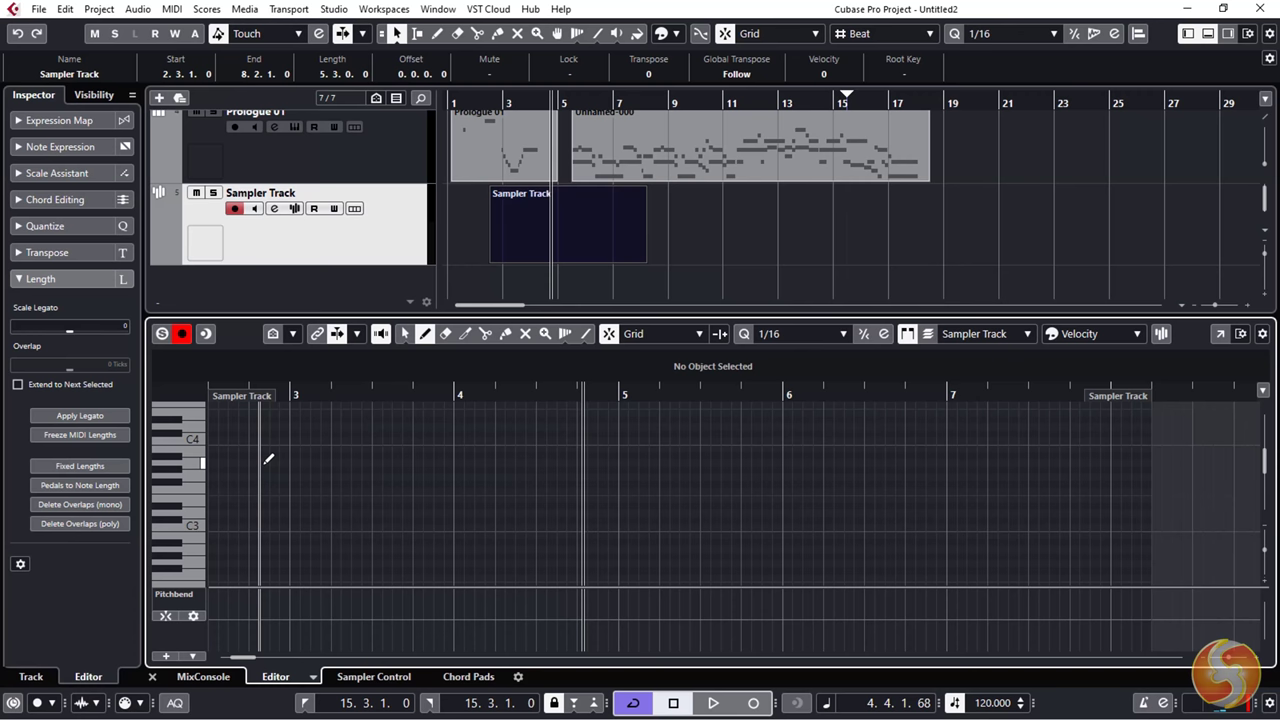
mouse_move(260, 460)
mouse_down()
mouse_move(334, 457)
mouse_move(388, 487)
mouse_up()
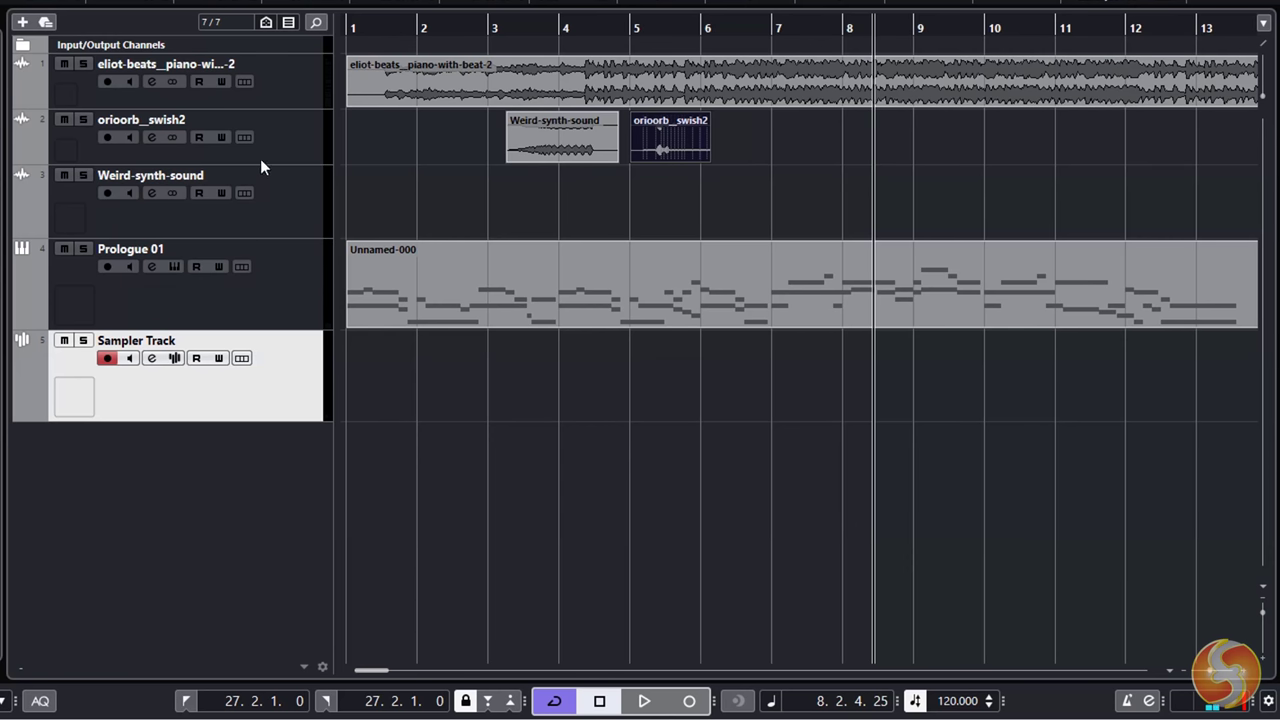
Start playback with the eliot-beats track soloed and open its Channel Settings window
click(150, 95)
key(space)
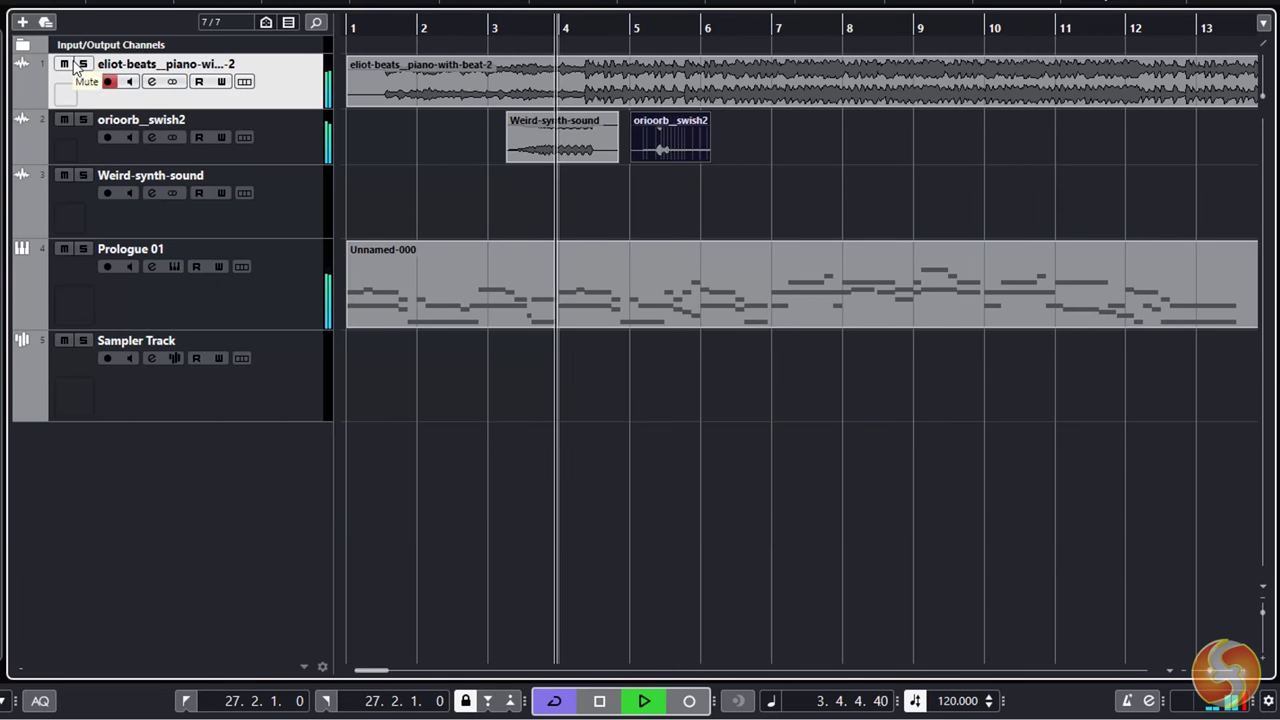
click(65, 64)
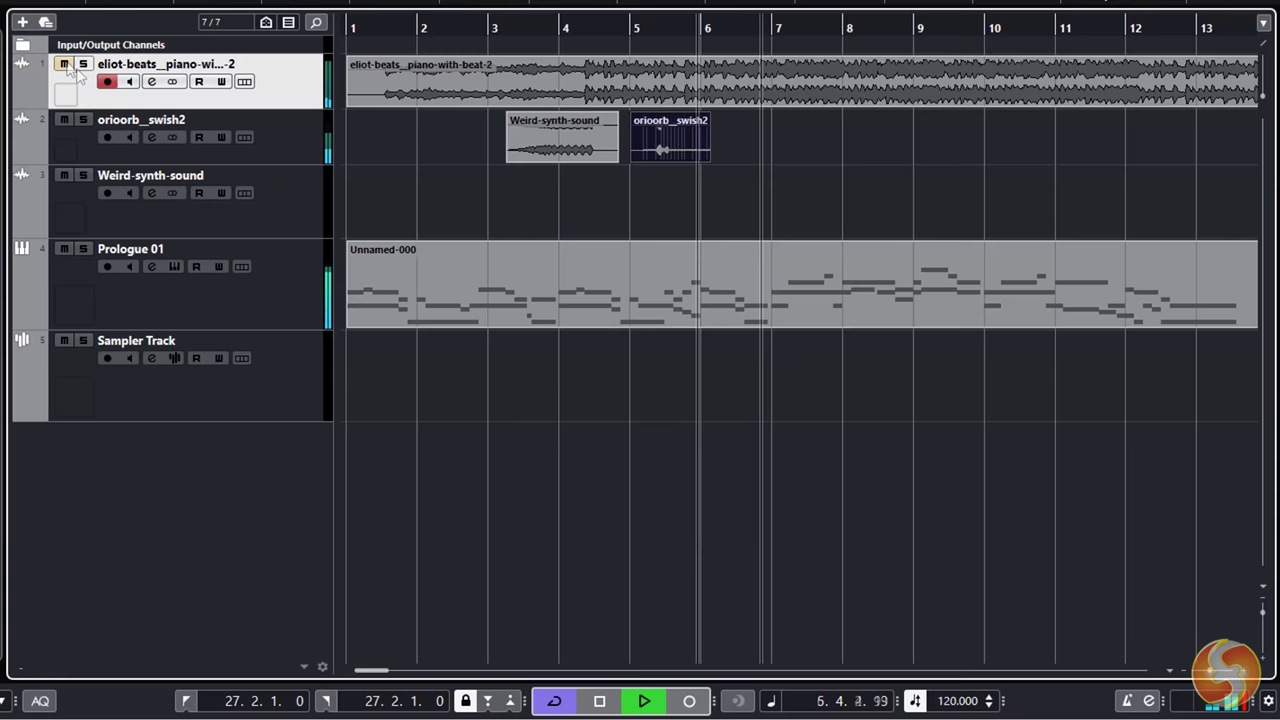
click(84, 64)
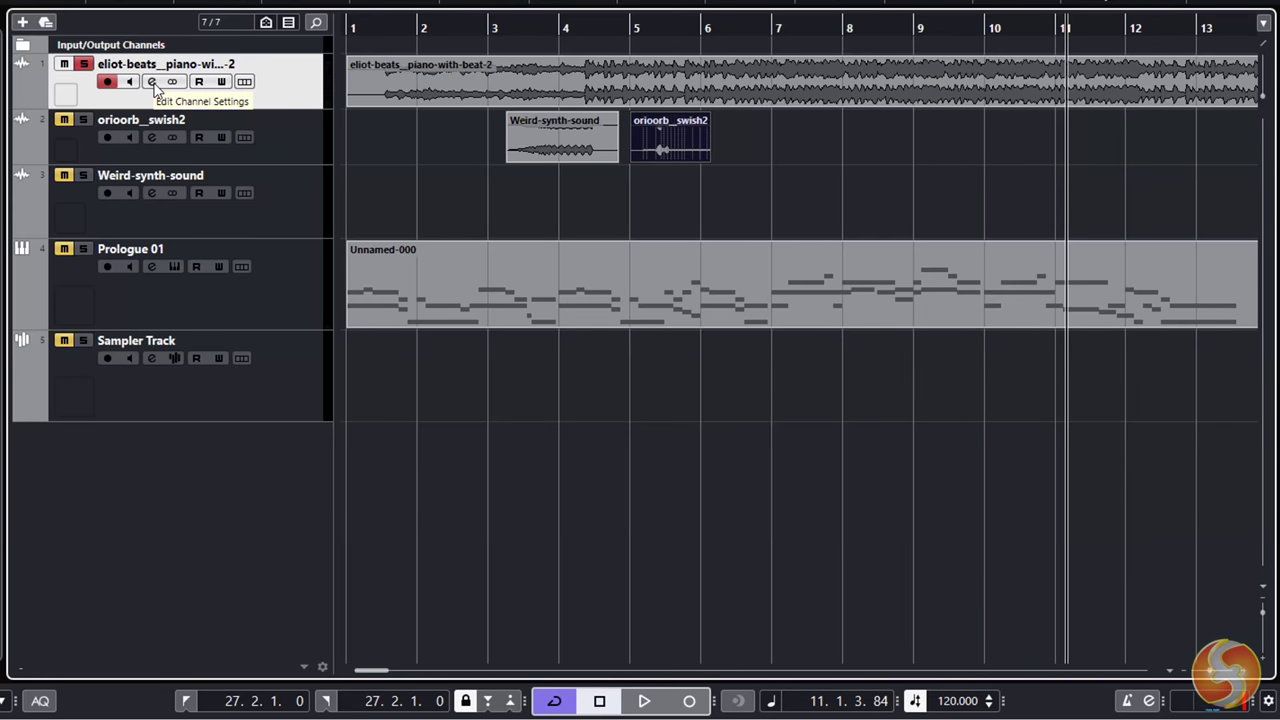
click(153, 82)
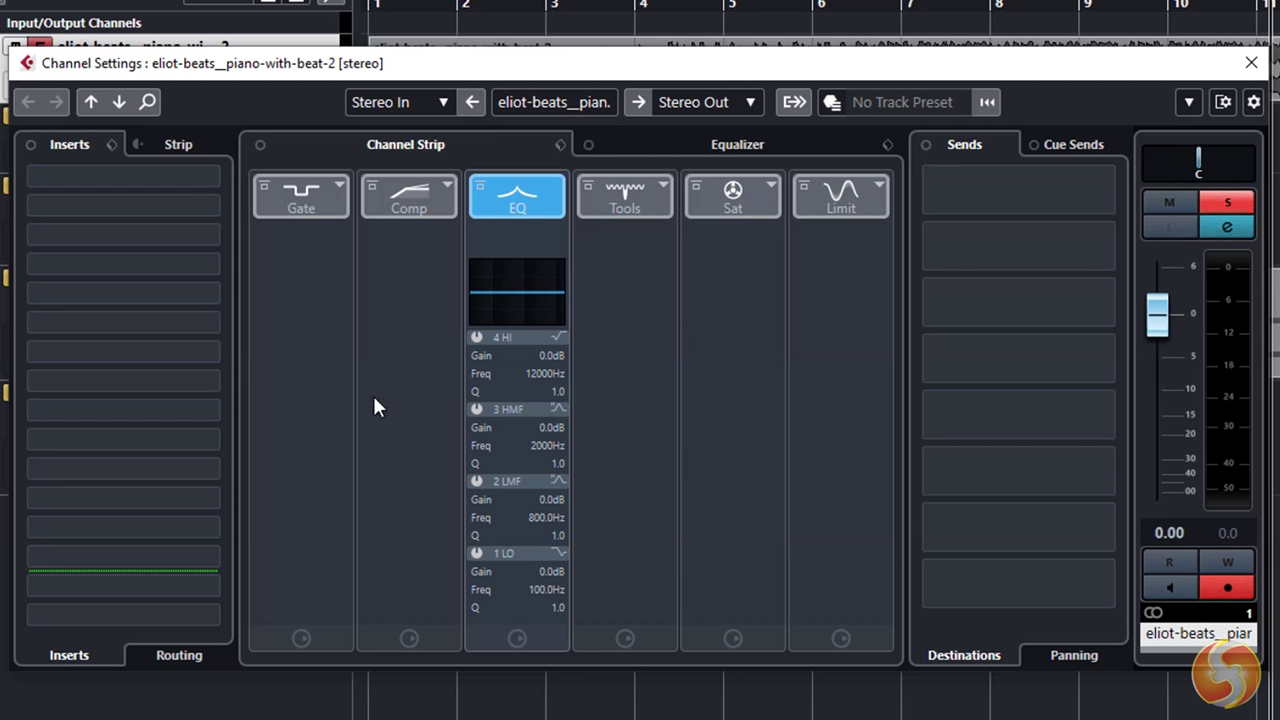
click(444, 103)
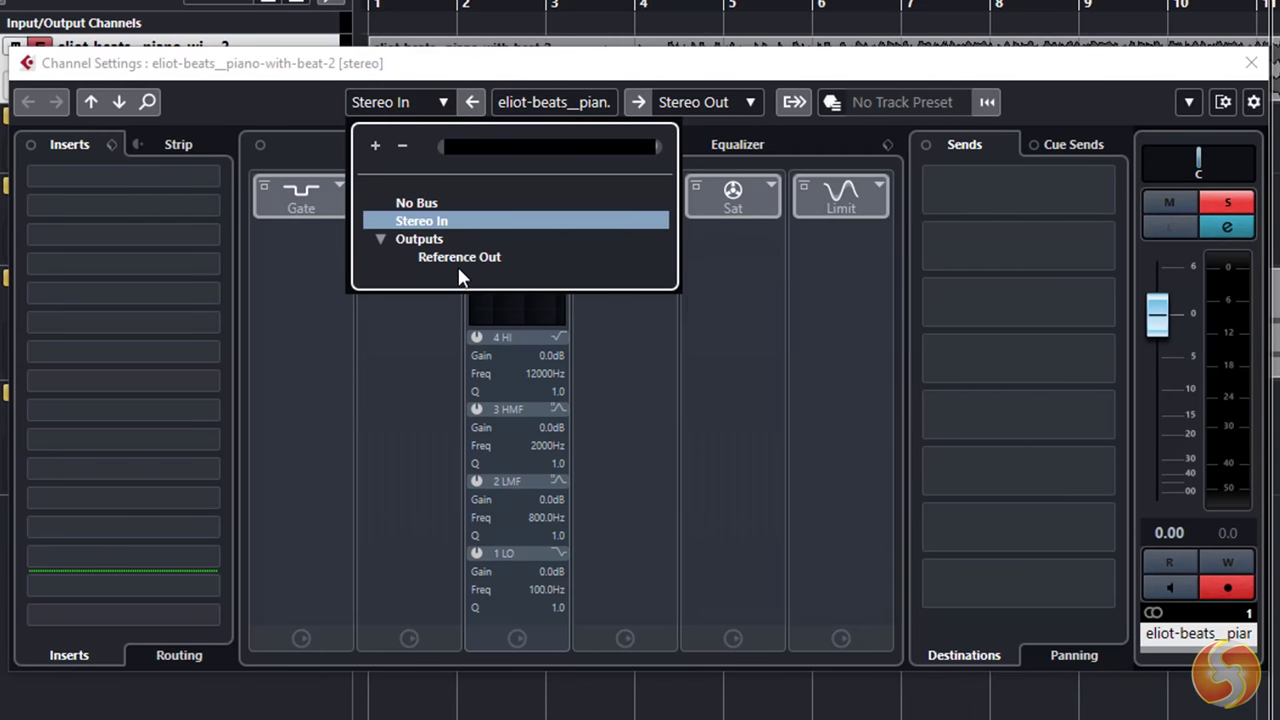
click(444, 103)
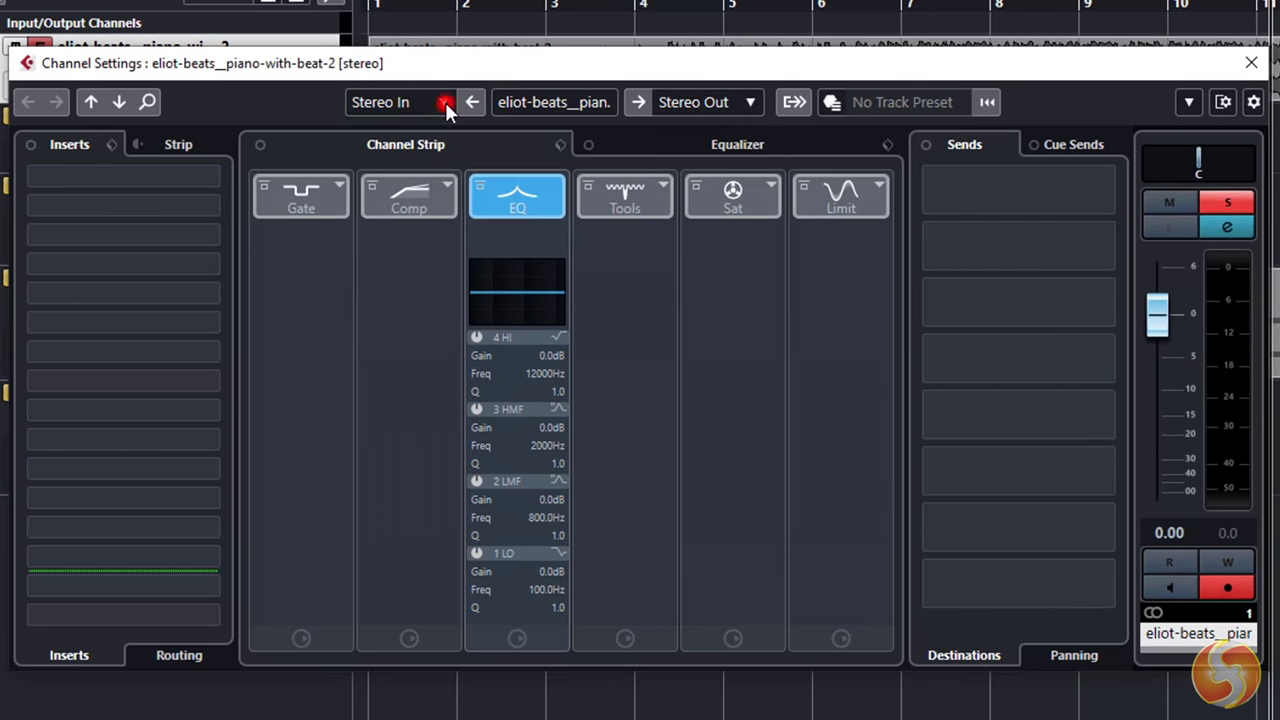
click(746, 103)
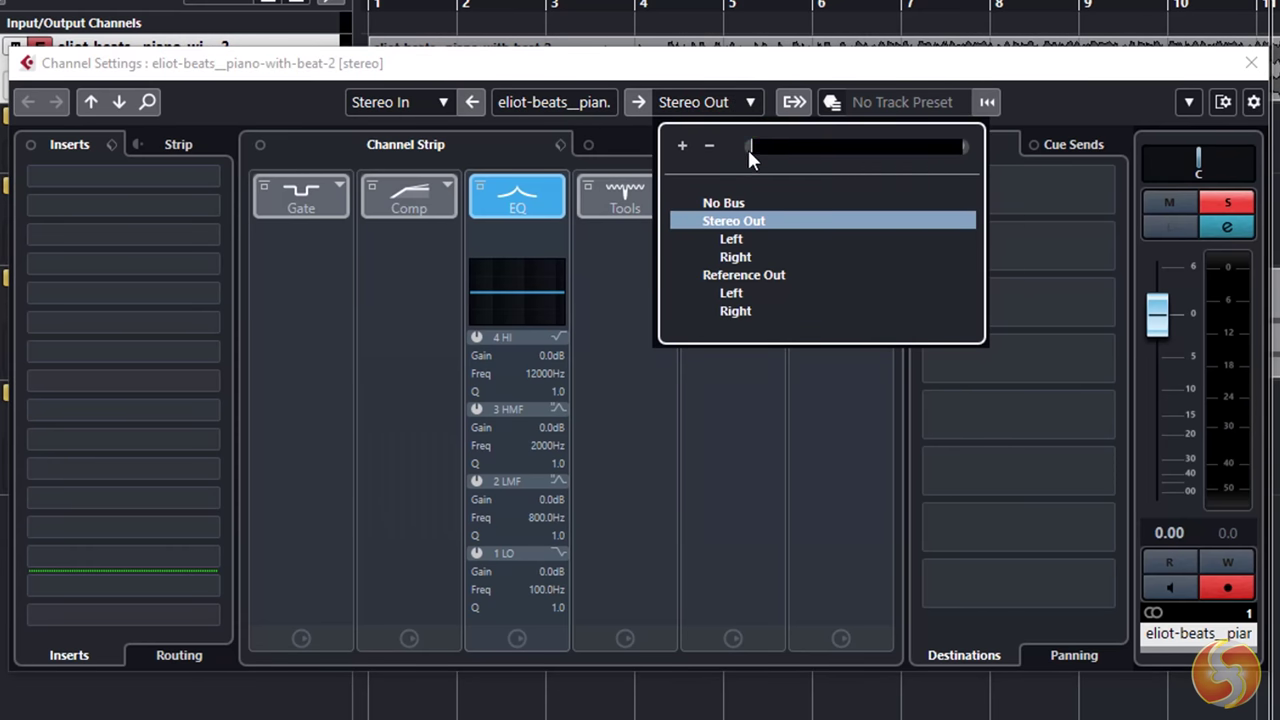
click(716, 100)
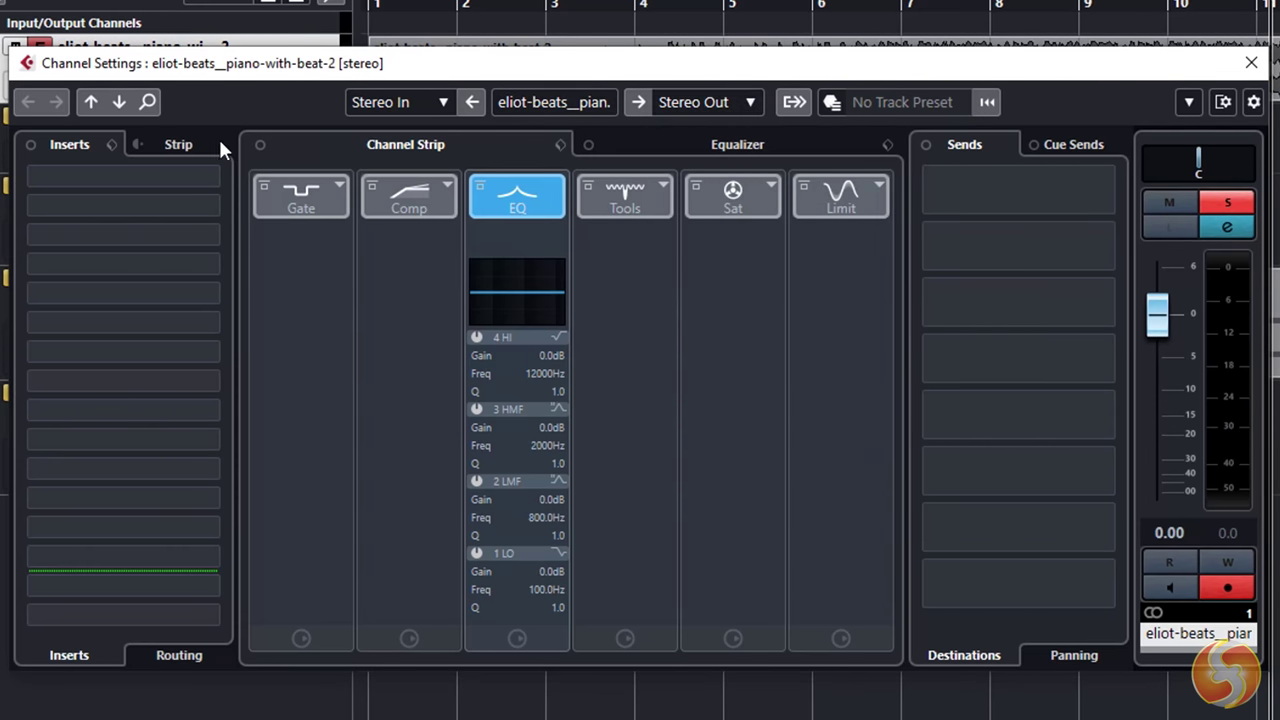
click(402, 148)
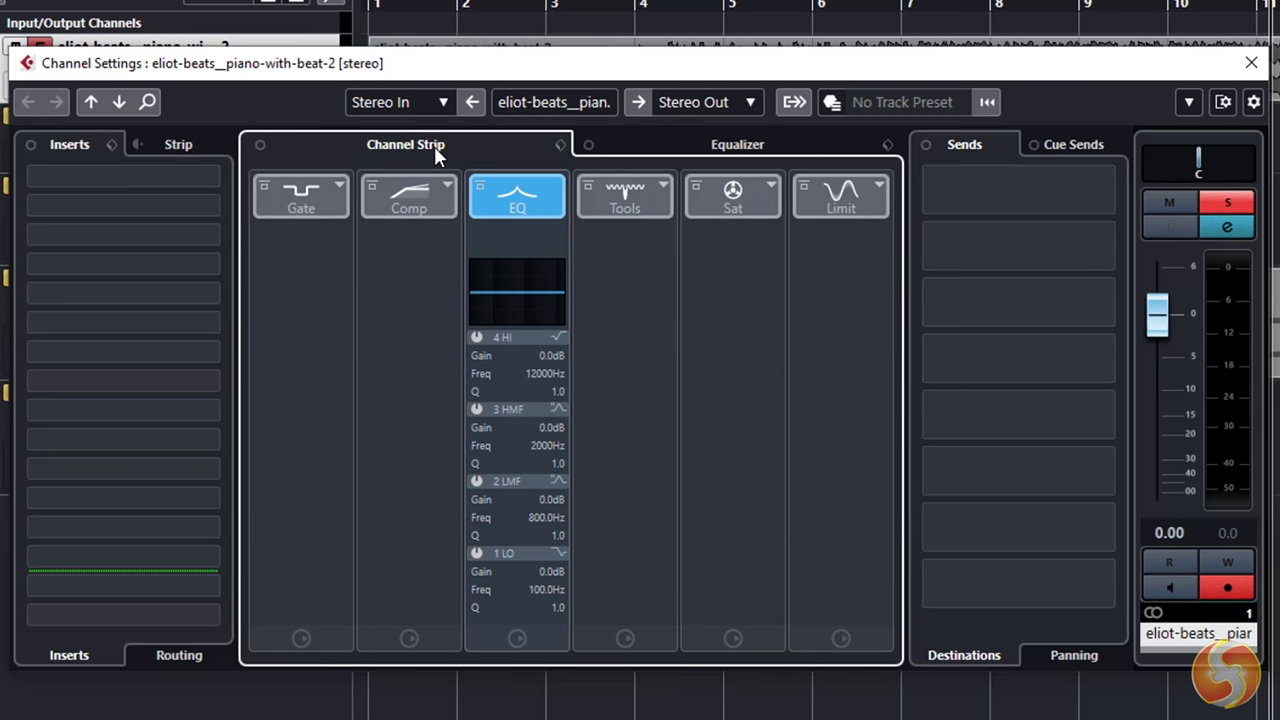
Activate the Gate and Comp modules and load Standard Limiter into the Limit slot
click(323, 190)
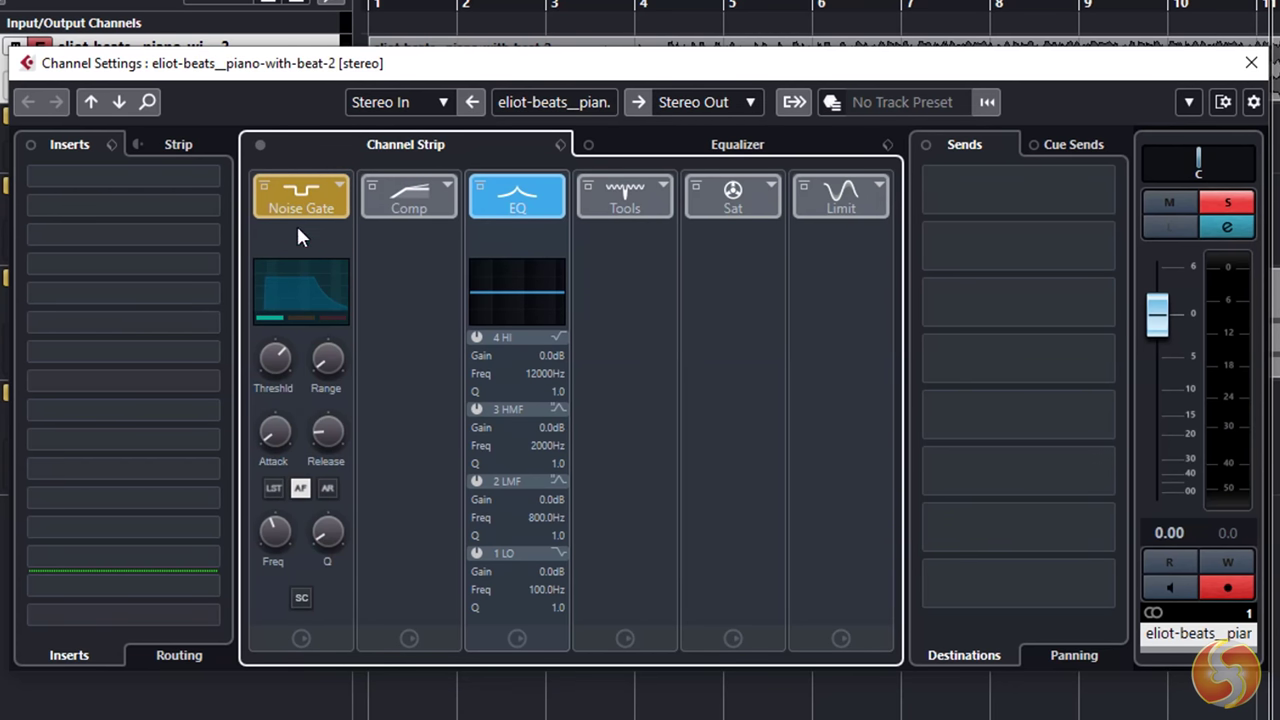
click(412, 198)
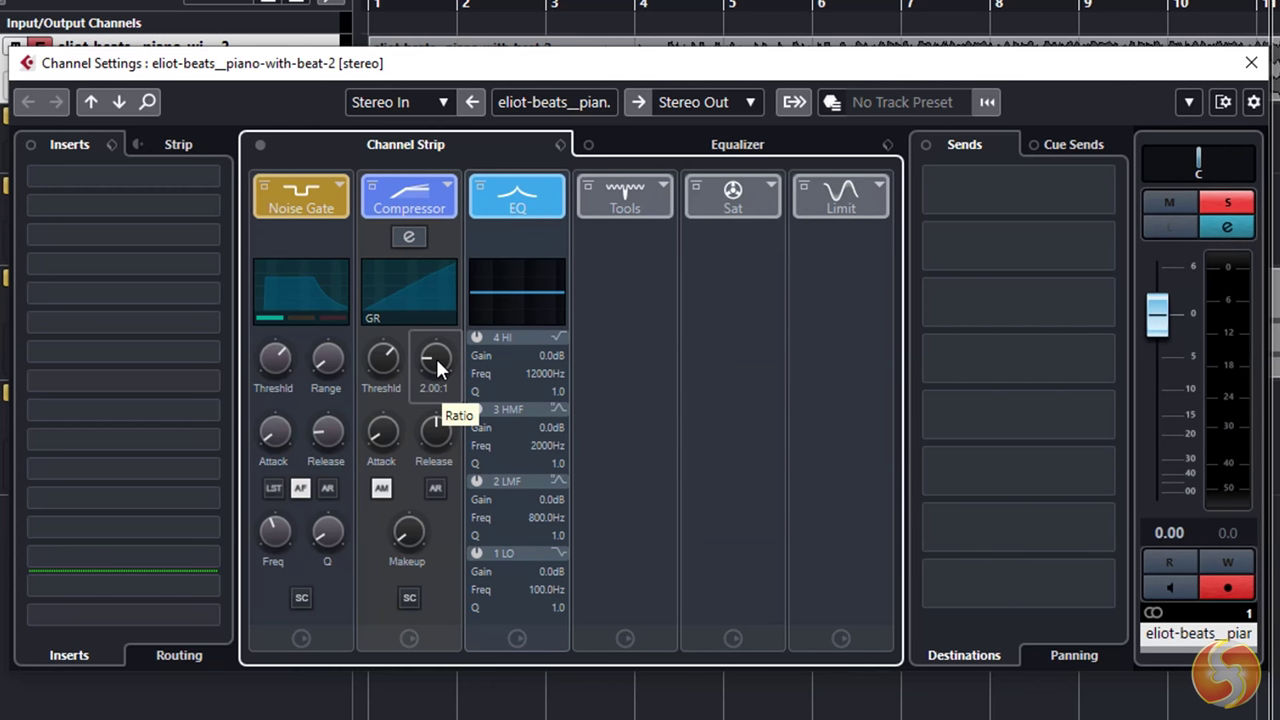
click(875, 195)
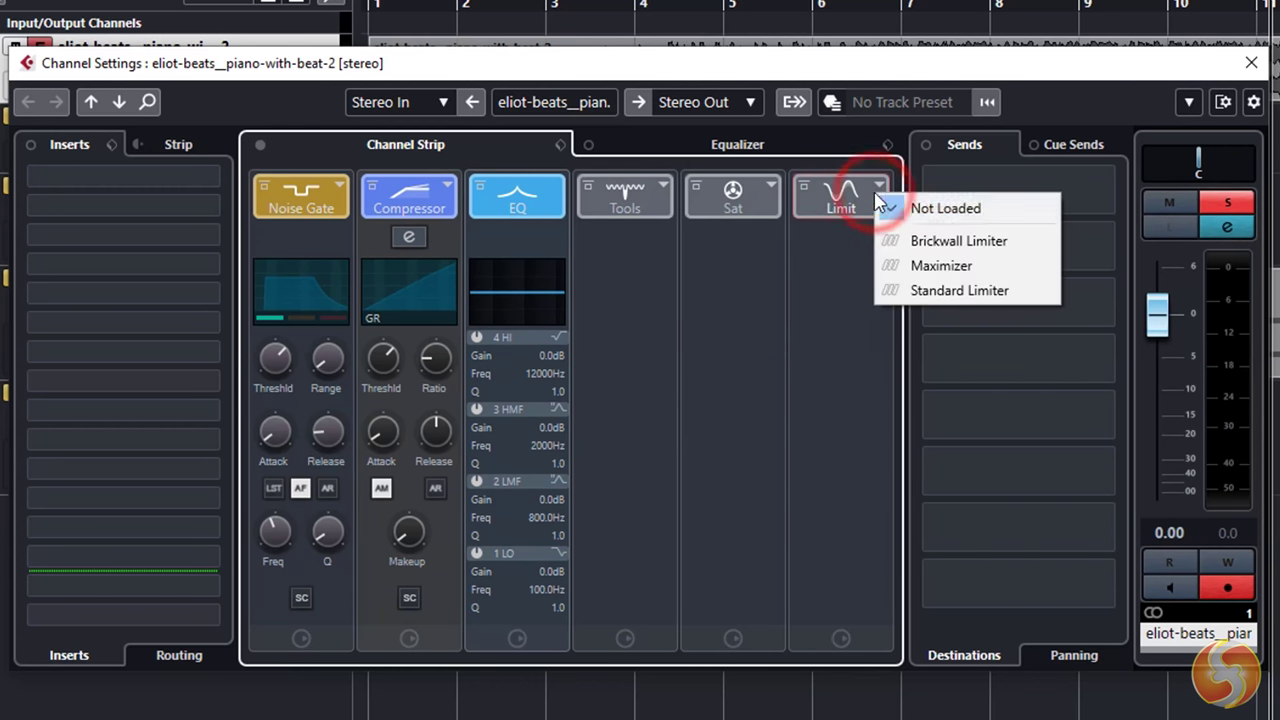
click(911, 292)
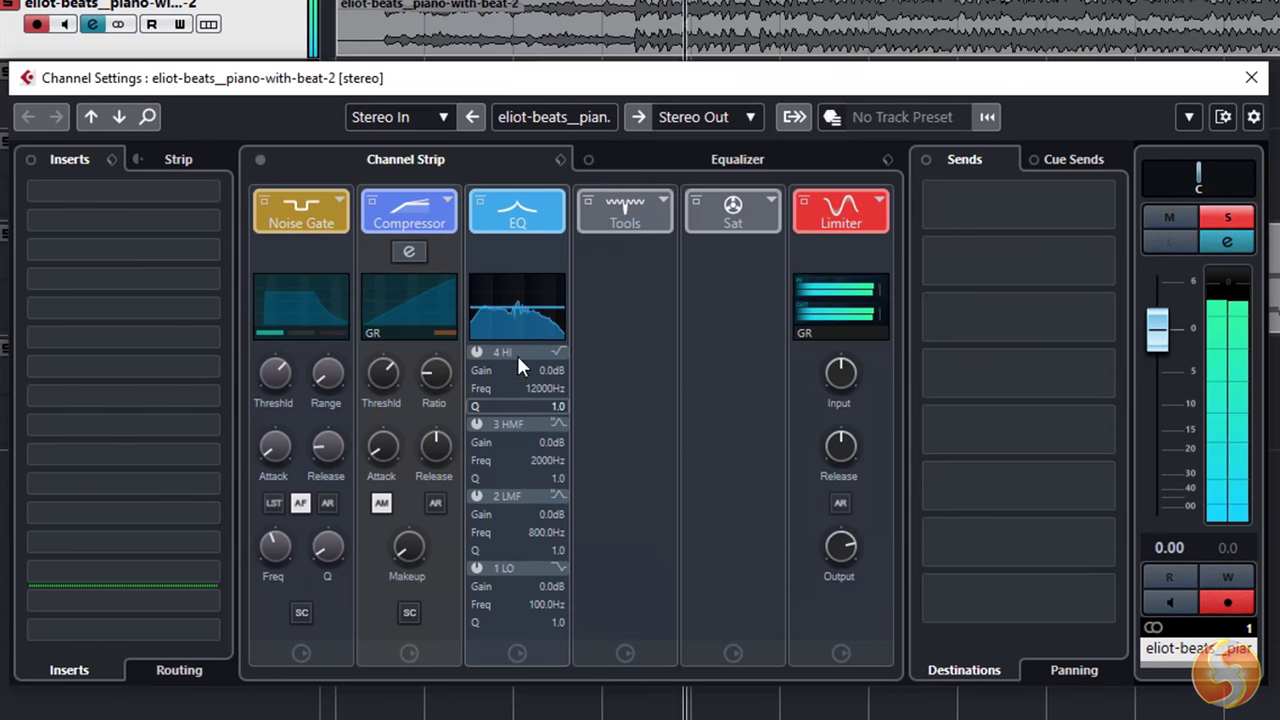
On the Equalizer curve, cut highs 23.6 dB, boost lows 7.7 dB and 1141 Hz by 17.1 dB
click(737, 159)
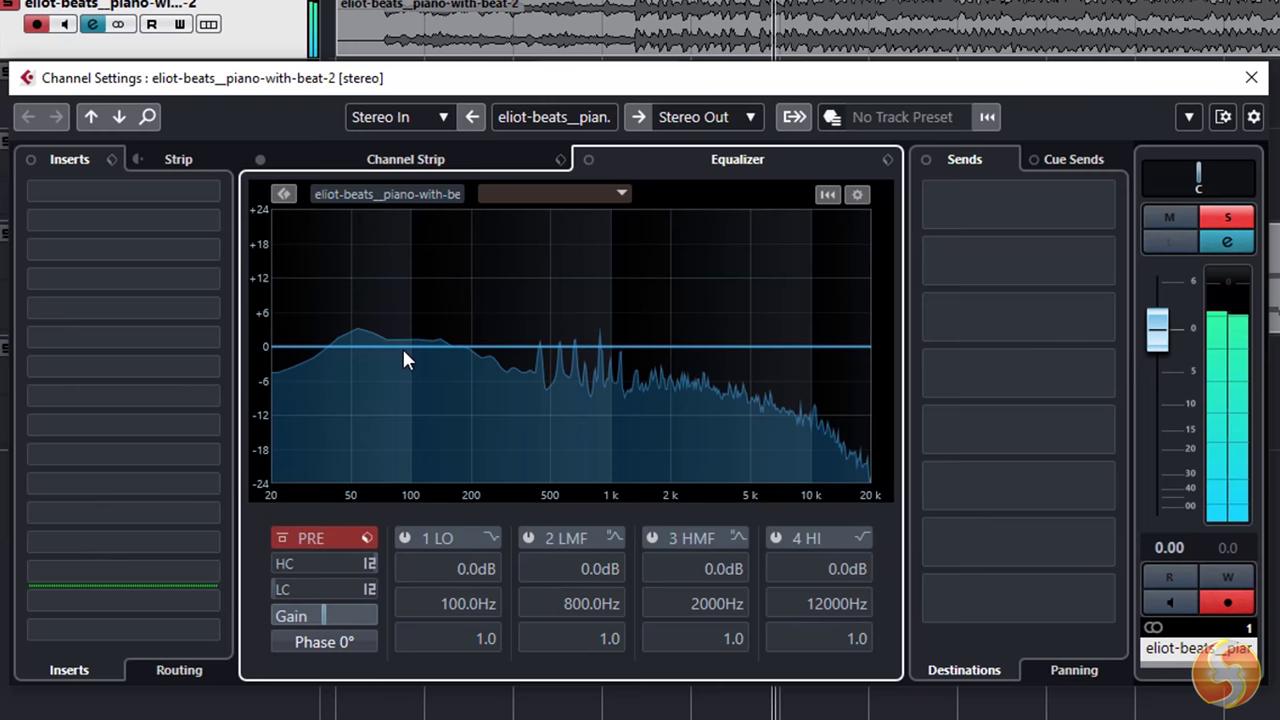
drag(752, 349, 671, 478)
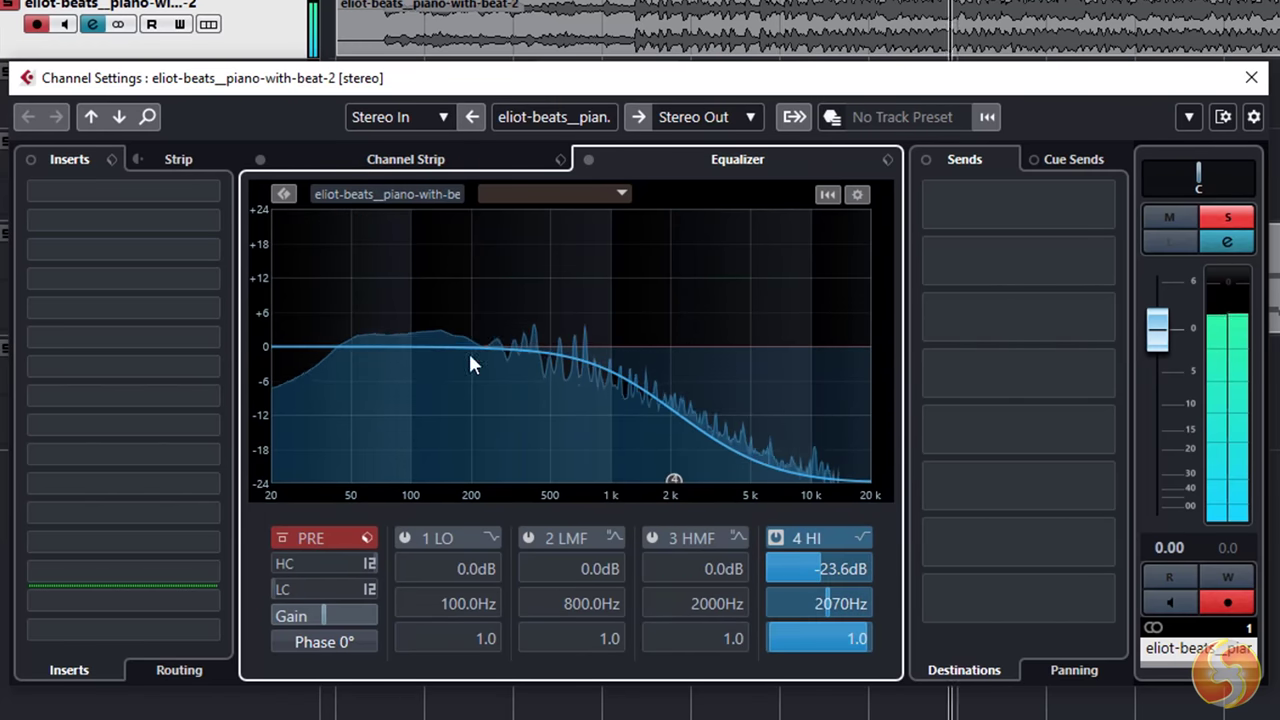
drag(390, 346, 427, 303)
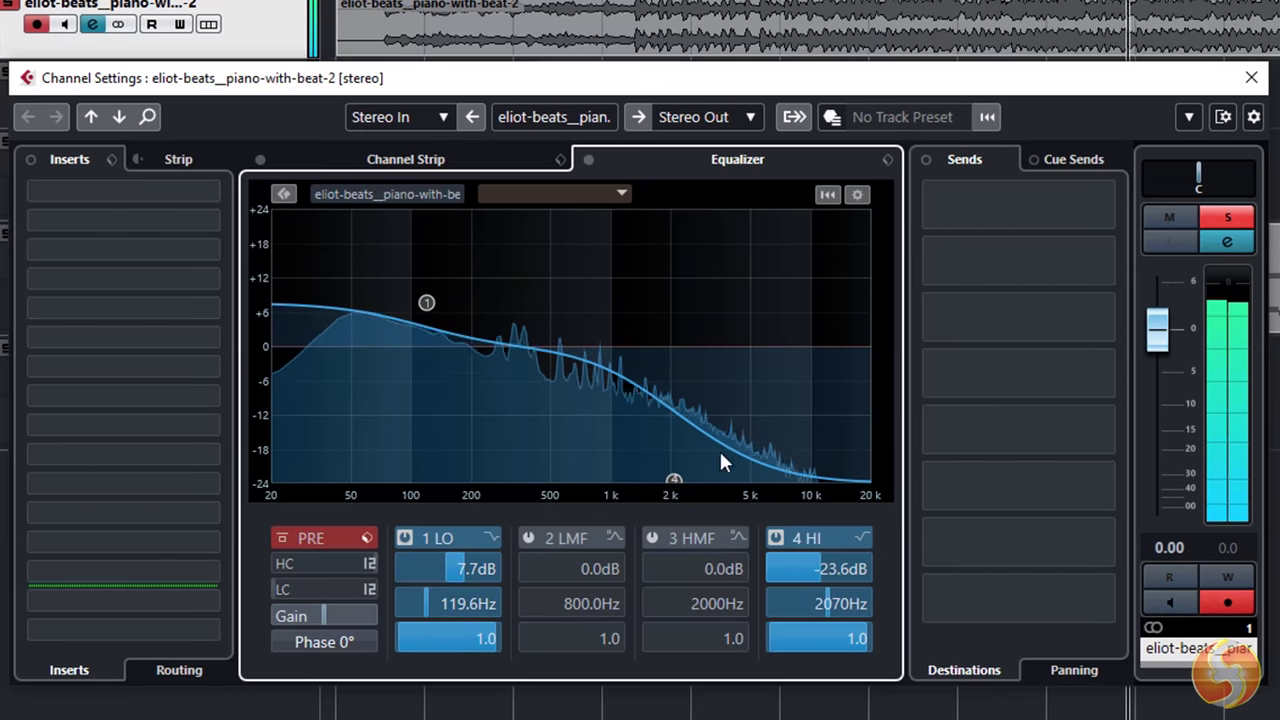
drag(612, 373, 622, 247)
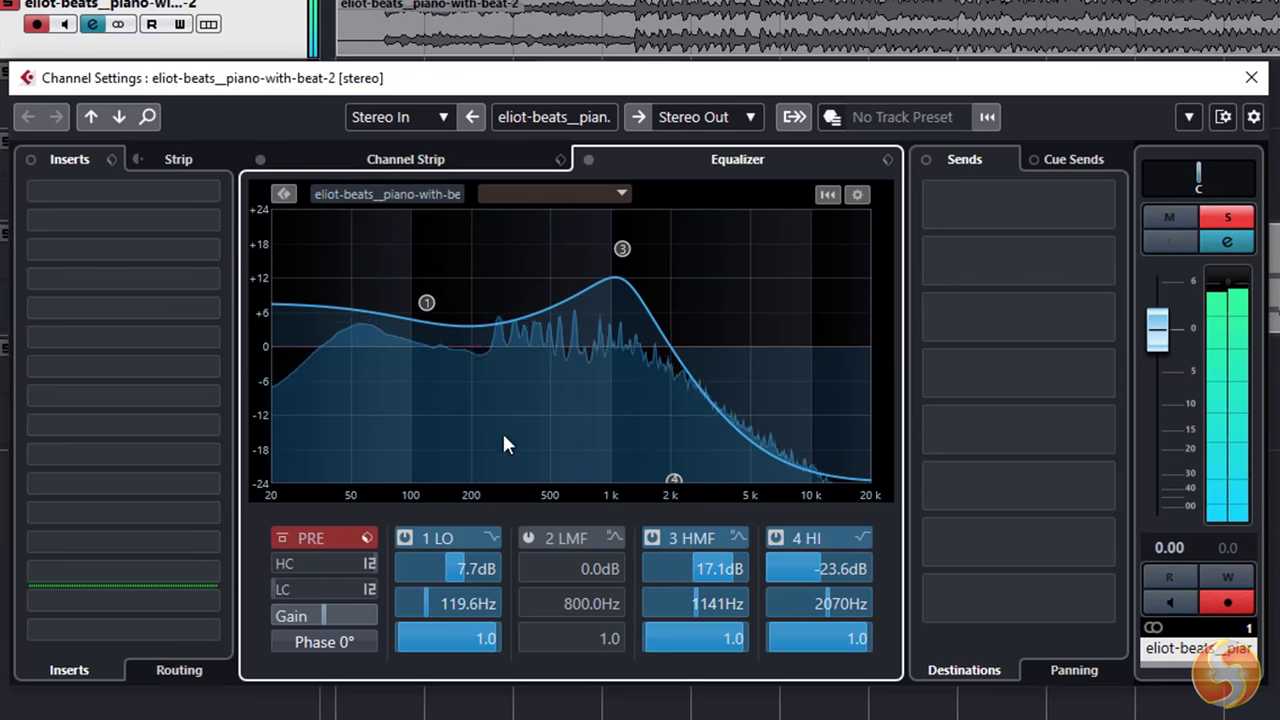
Compare the sound by bypassing and re-enabling the EQ in the Channel Strip
click(487, 158)
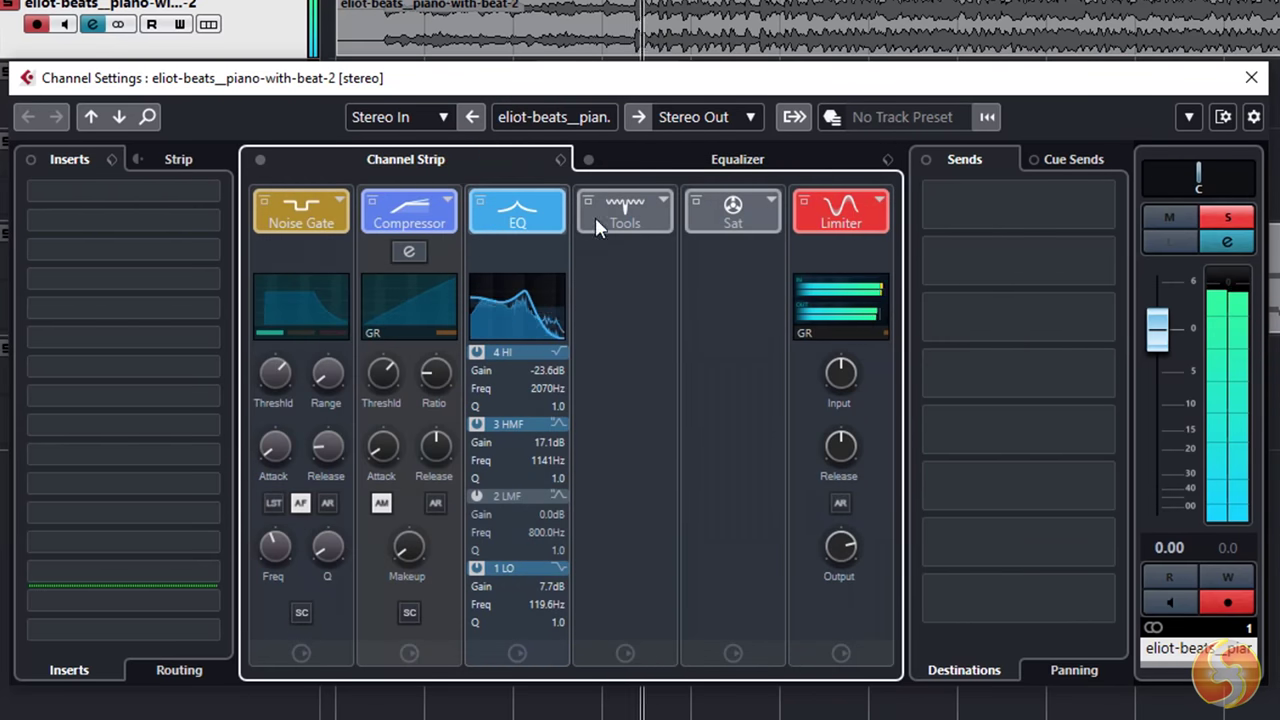
click(480, 203)
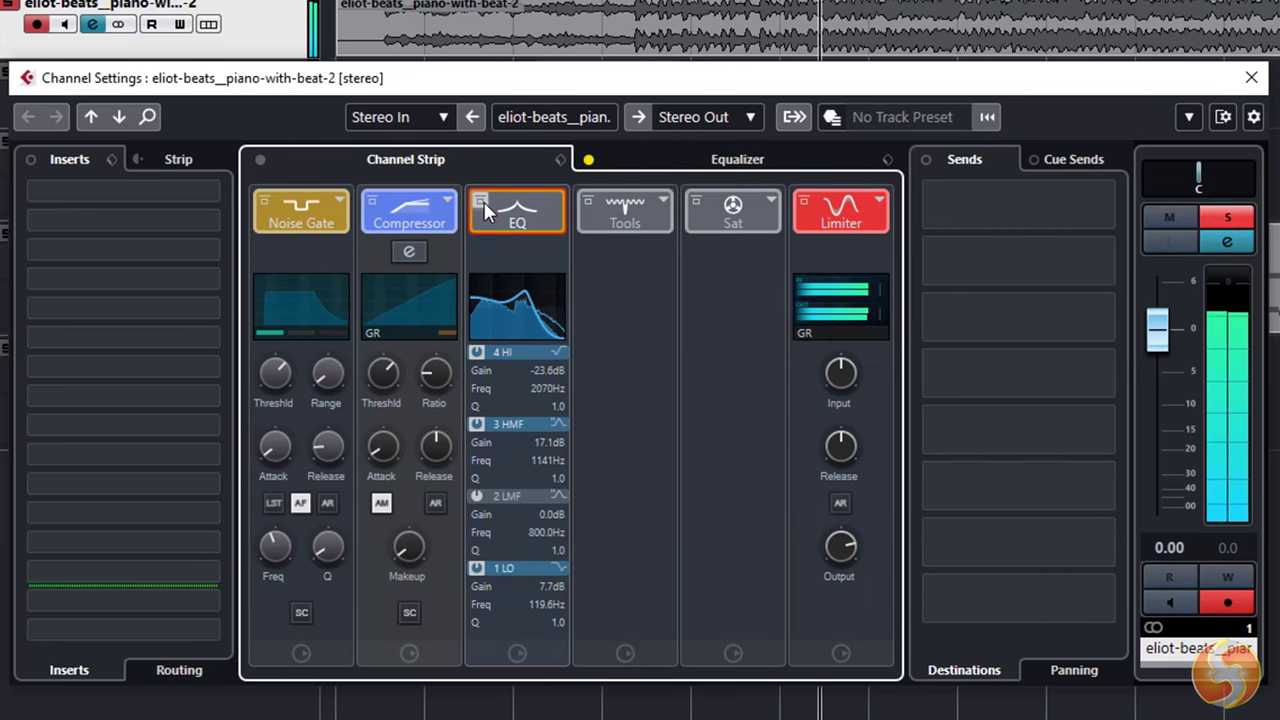
click(481, 203)
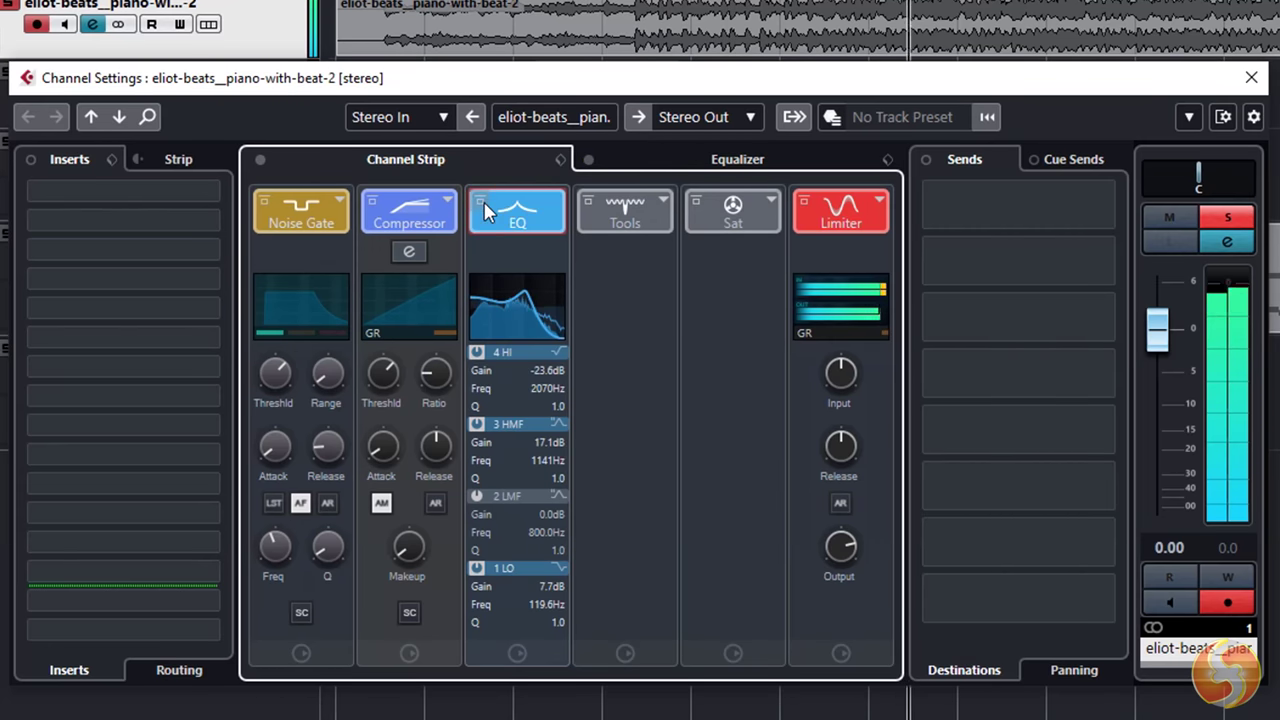
click(65, 163)
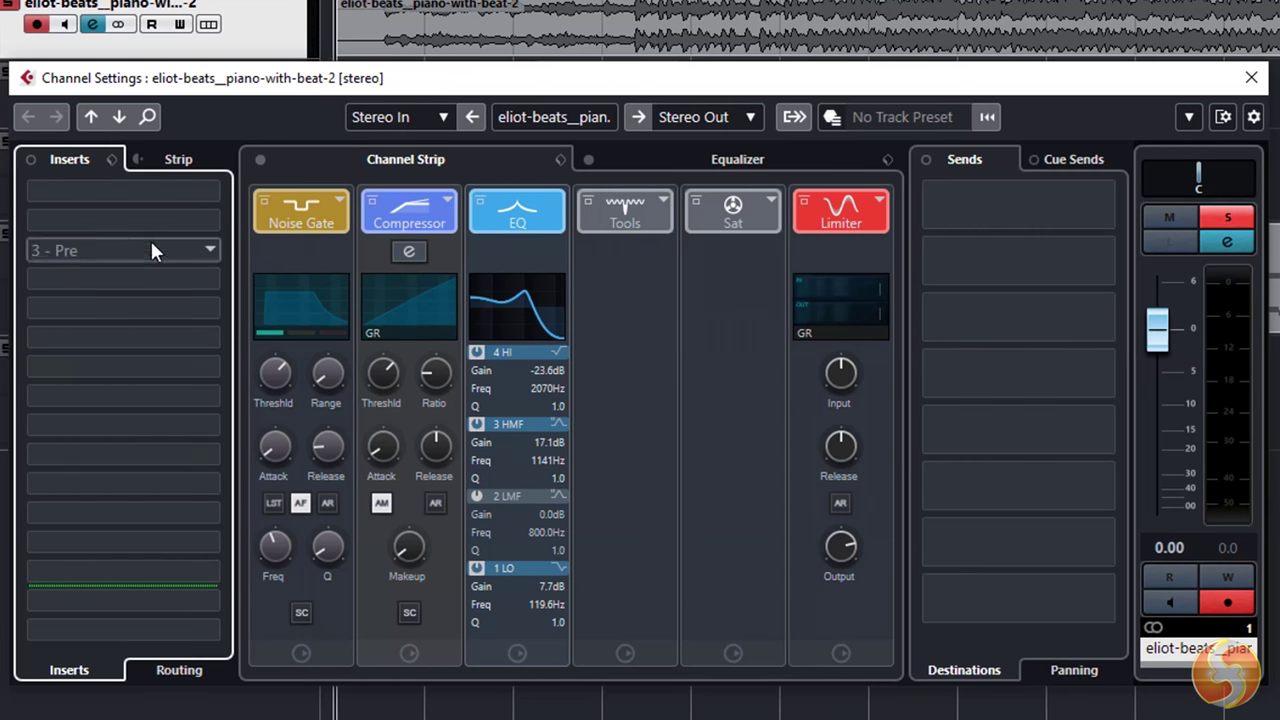
Load RoomWorks into the first insert slot, A/B its bypass, then stop playback
click(202, 190)
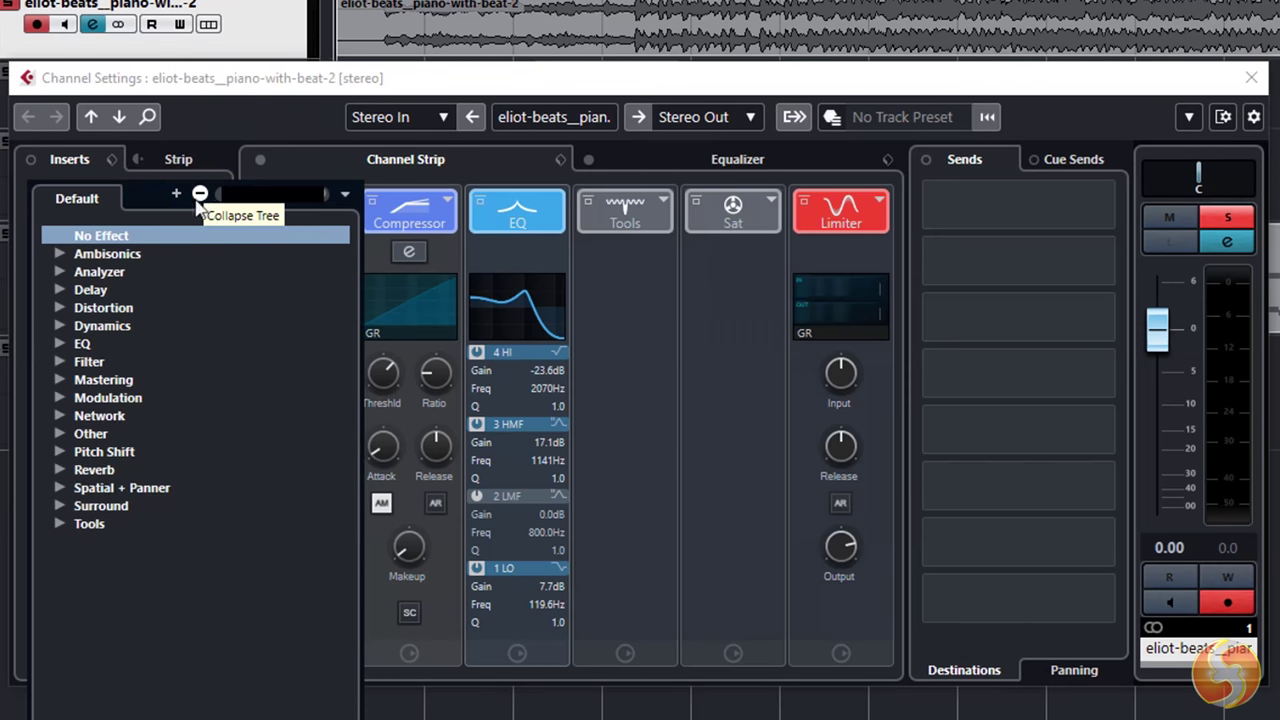
click(130, 469)
click(163, 522)
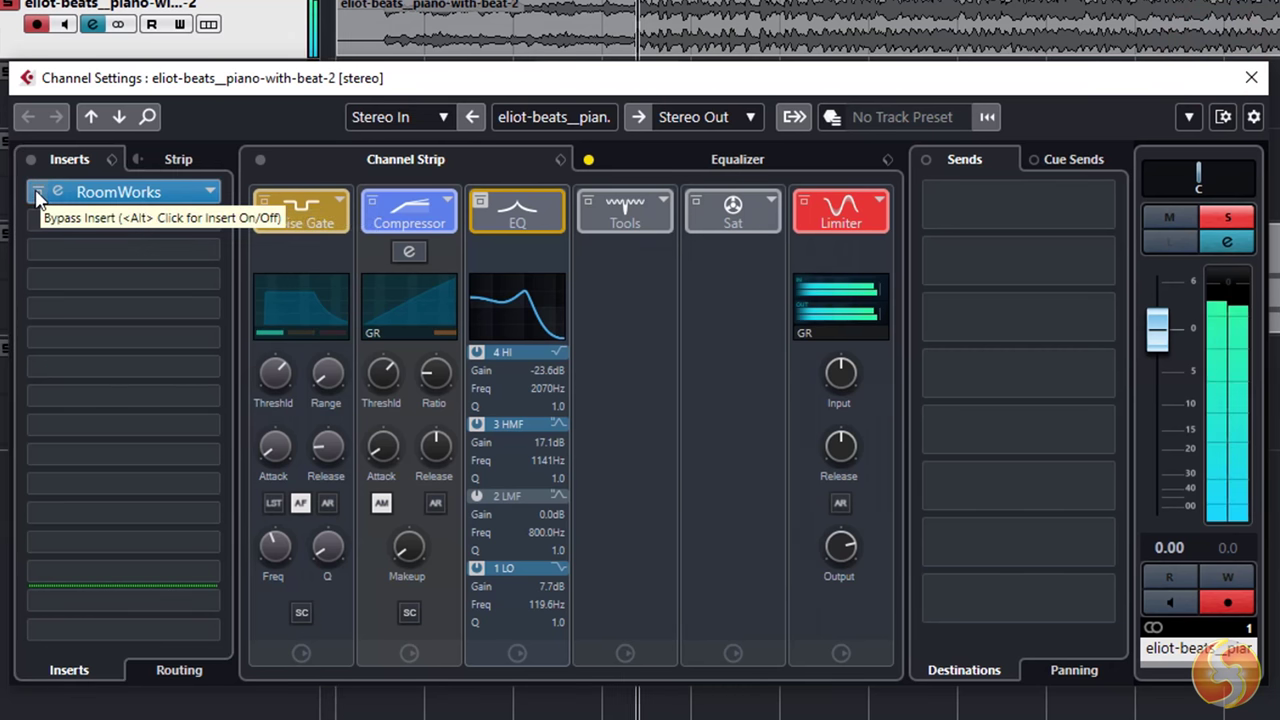
click(37, 193)
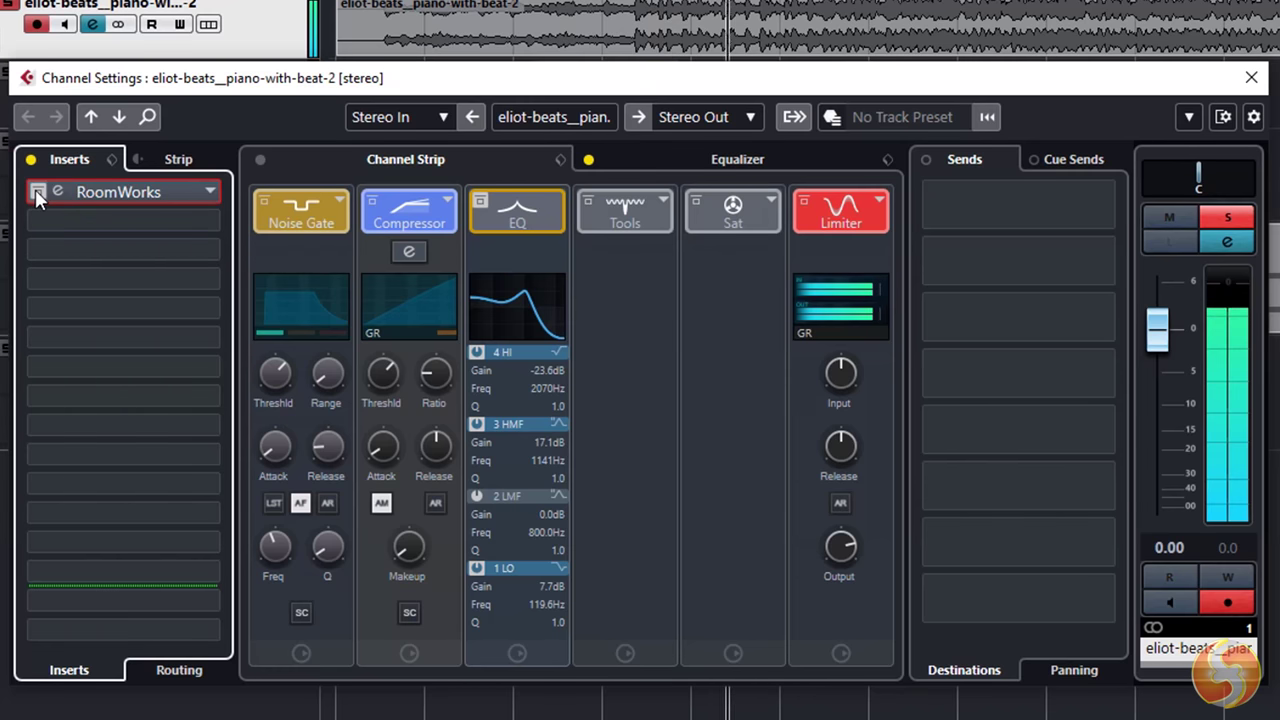
click(37, 192)
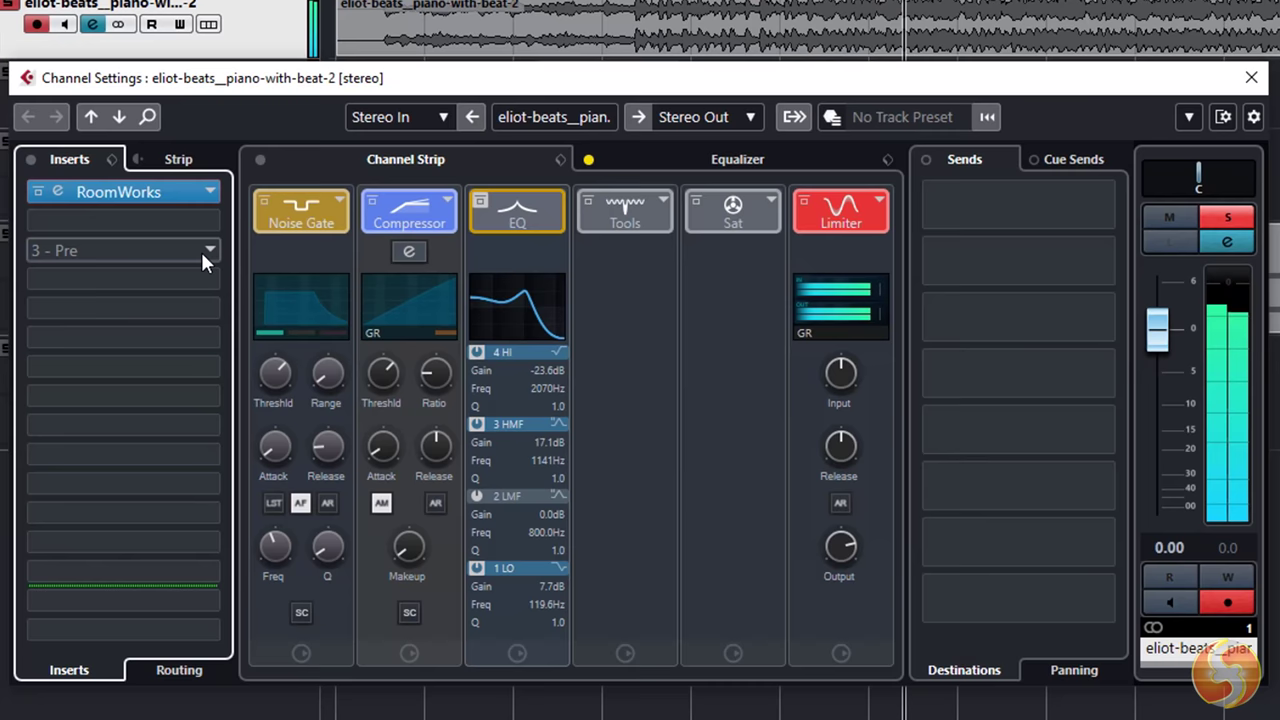
key(space)
Browse the insert's effect categories, then open and close the RoomWorks editor
click(208, 191)
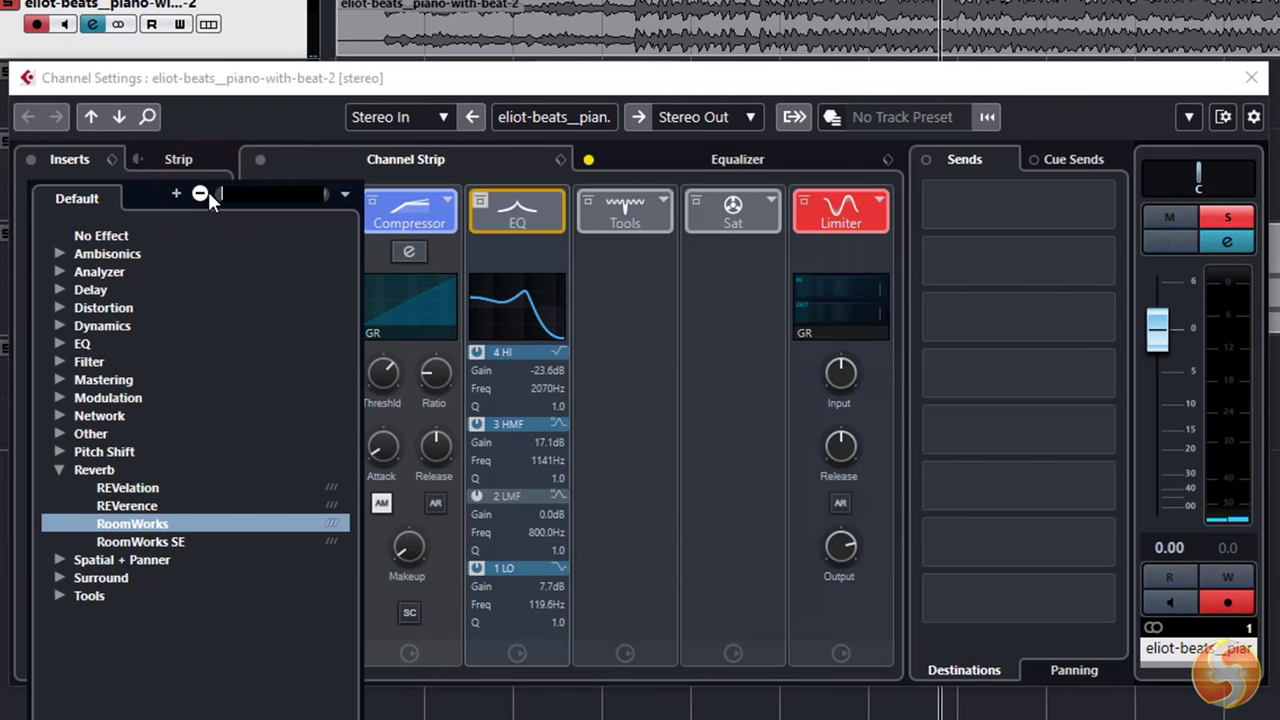
click(54, 468)
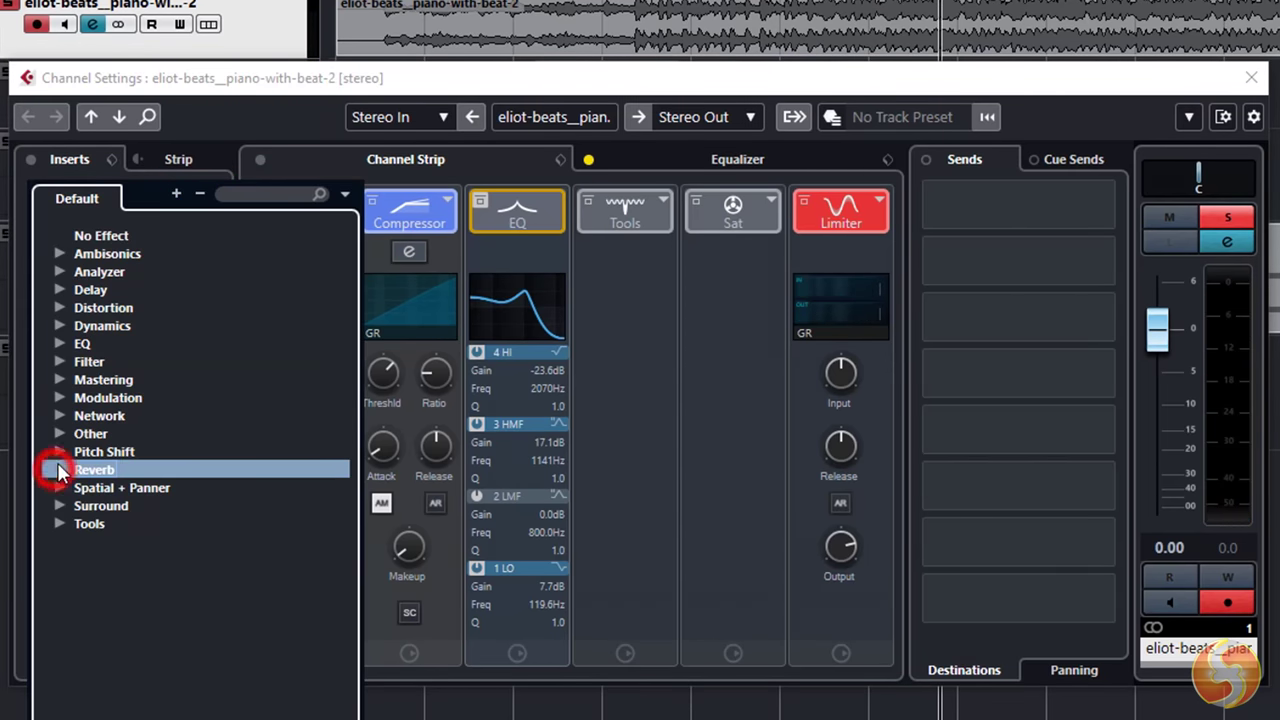
click(58, 448)
click(58, 451)
click(58, 416)
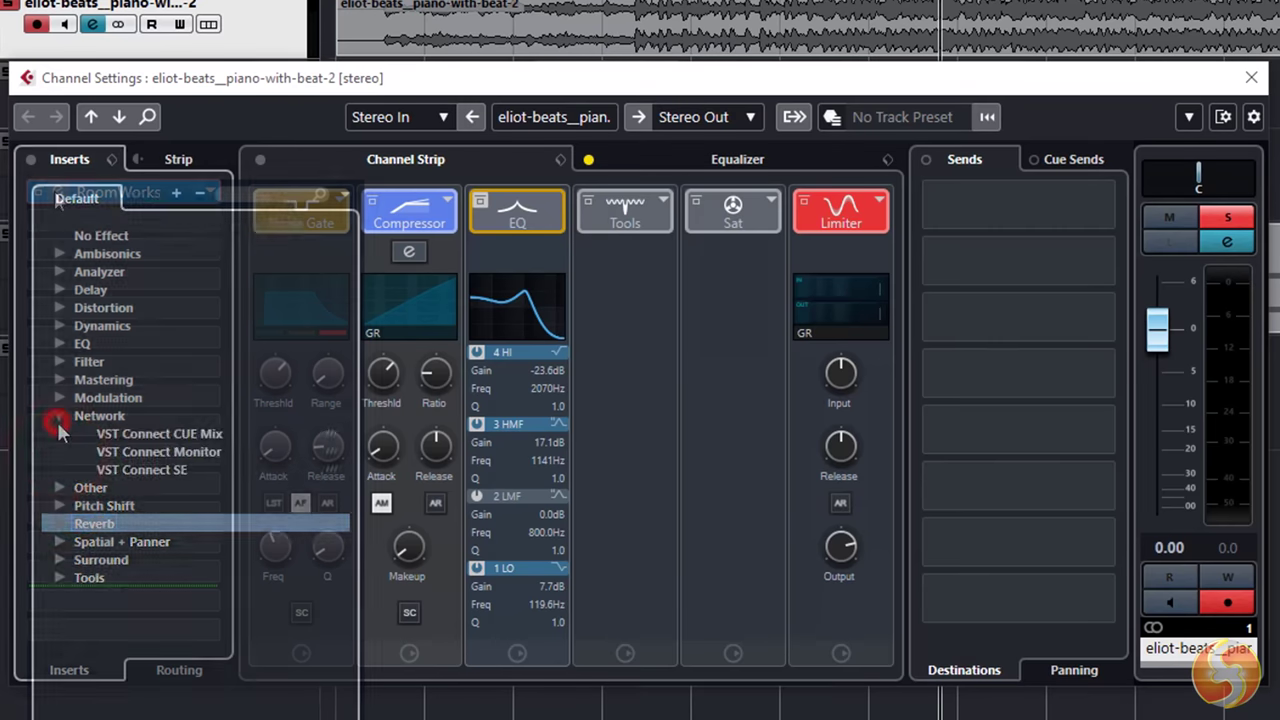
click(57, 193)
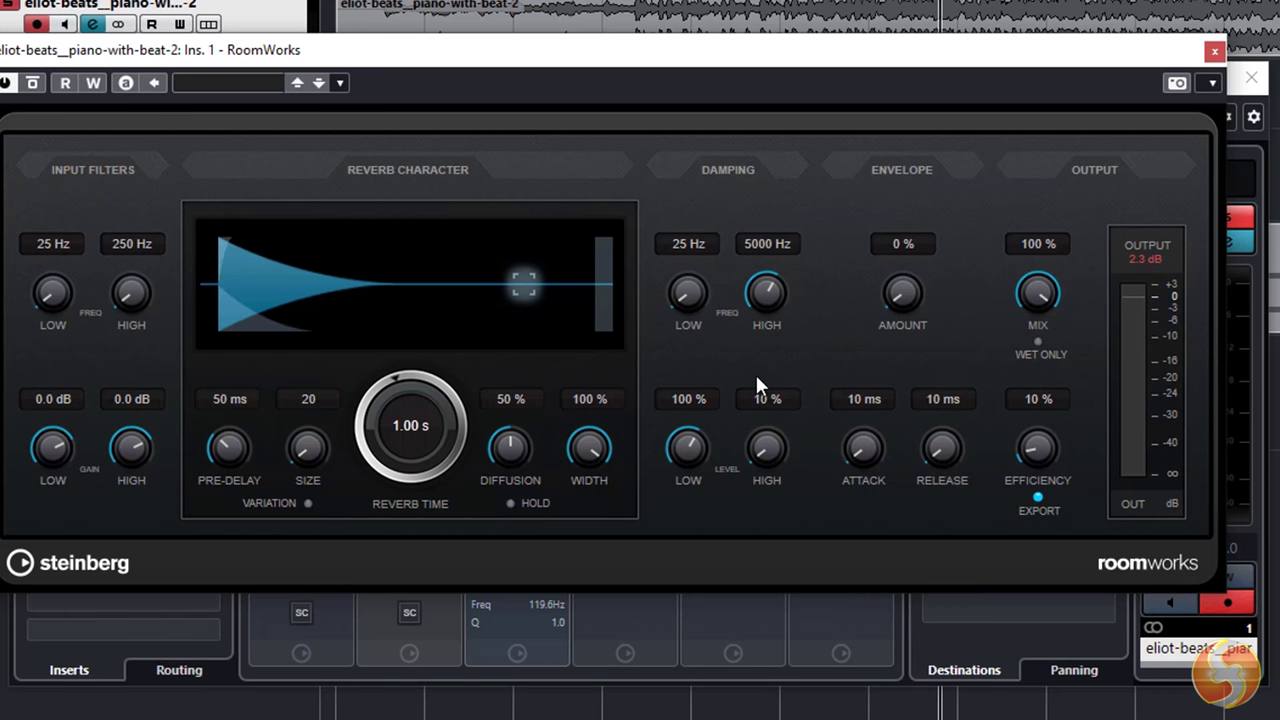
key(Escape)
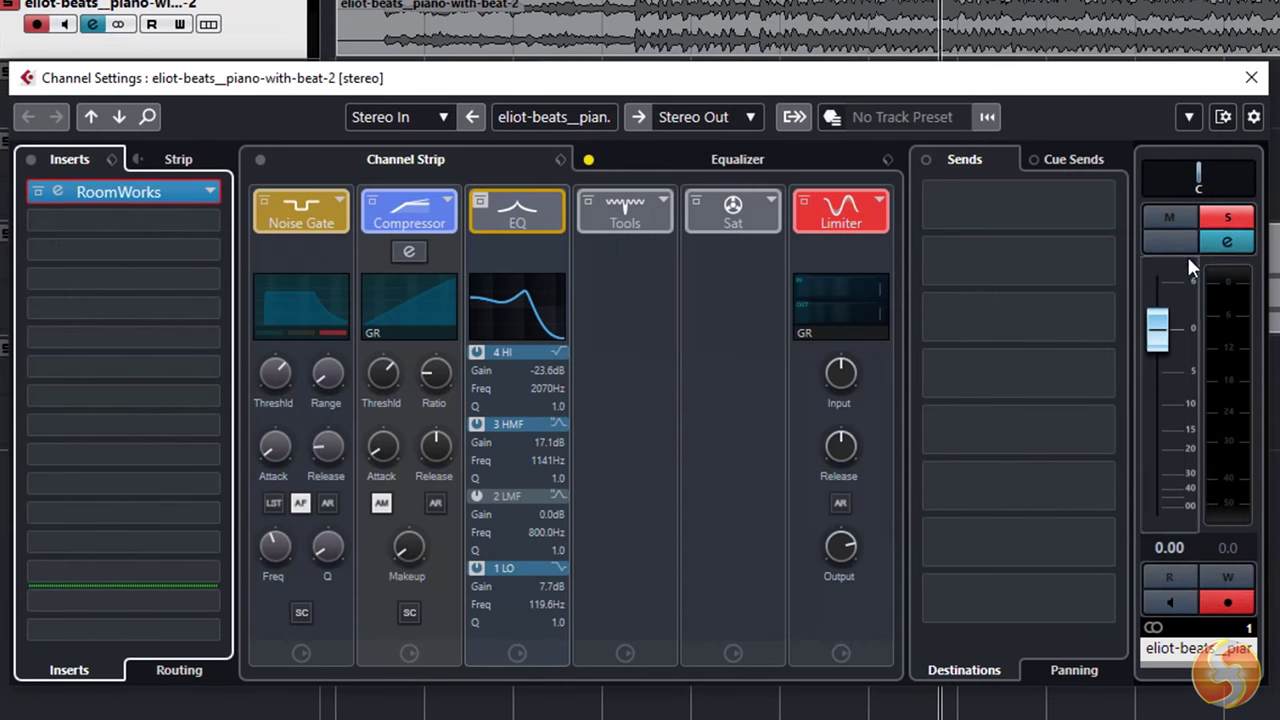
Unmute and solo the beat channel, start playback and lower its level to -13.5 dB
click(1222, 213)
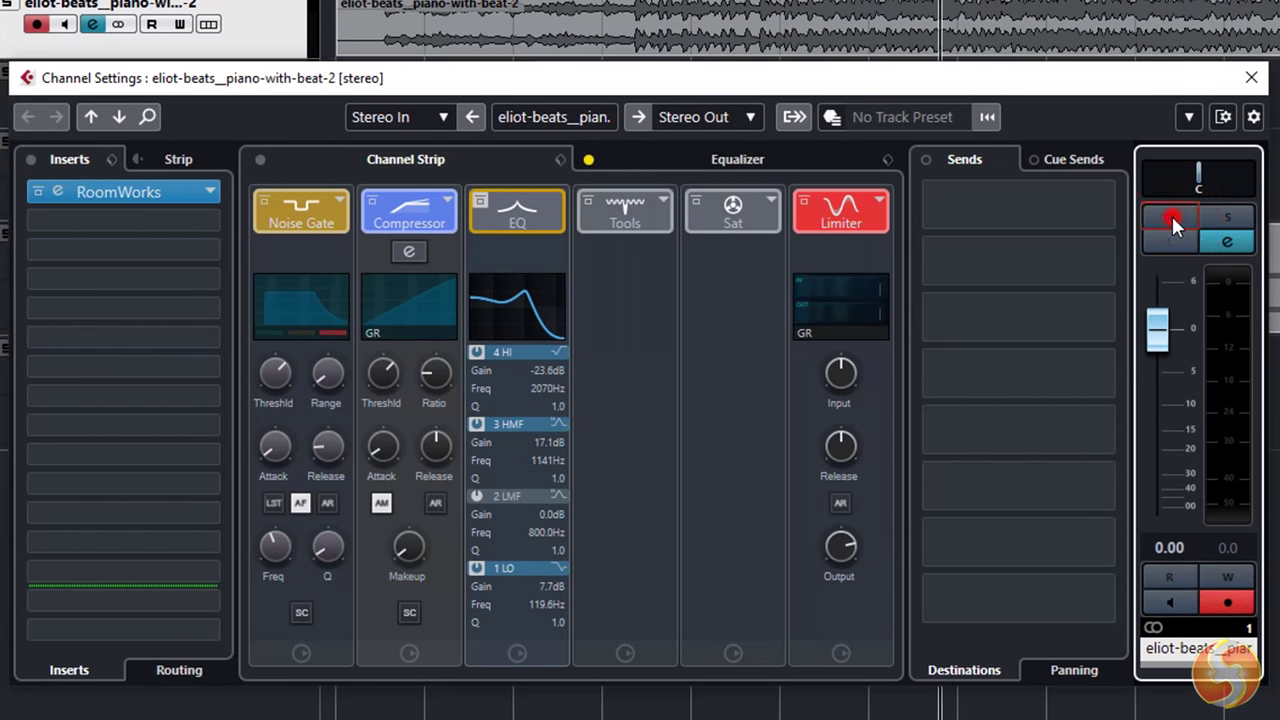
click(1171, 213)
click(1219, 213)
key(space)
mouse_move(1157, 327)
mouse_down()
mouse_move(1158, 484)
mouse_move(1157, 350)
mouse_up()
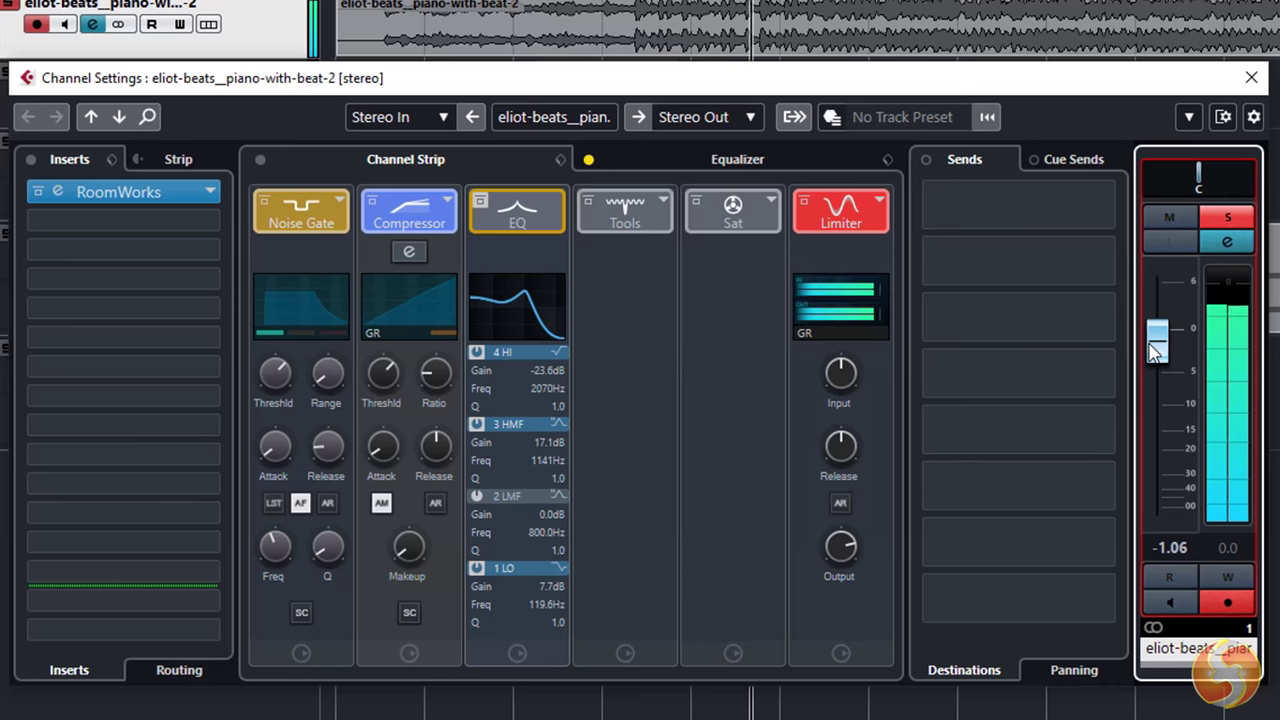
Pan the beat channel hard right, raise its fader to +6.02 dB and close Channel Settings
click(1202, 178)
mouse_move(1202, 178)
mouse_down()
mouse_move(1250, 178)
mouse_move(1148, 178)
mouse_move(1199, 178)
mouse_up()
drag(1157, 342, 1160, 291)
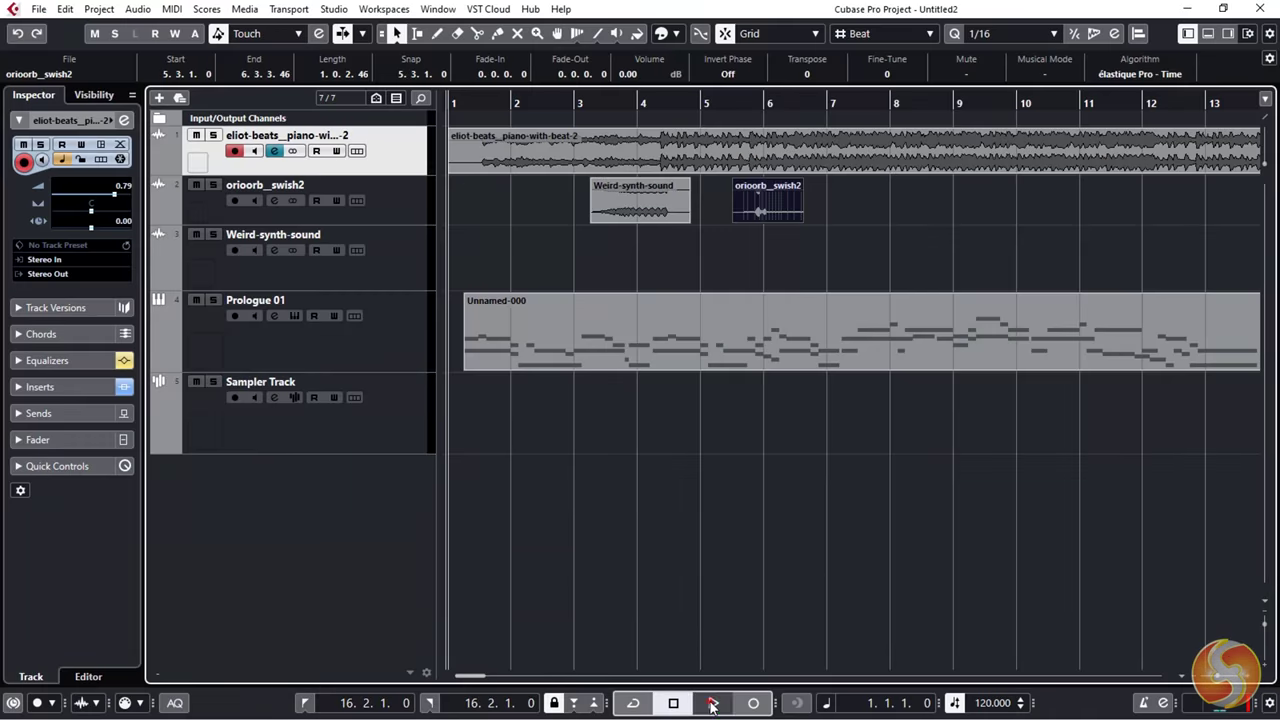
click(713, 703)
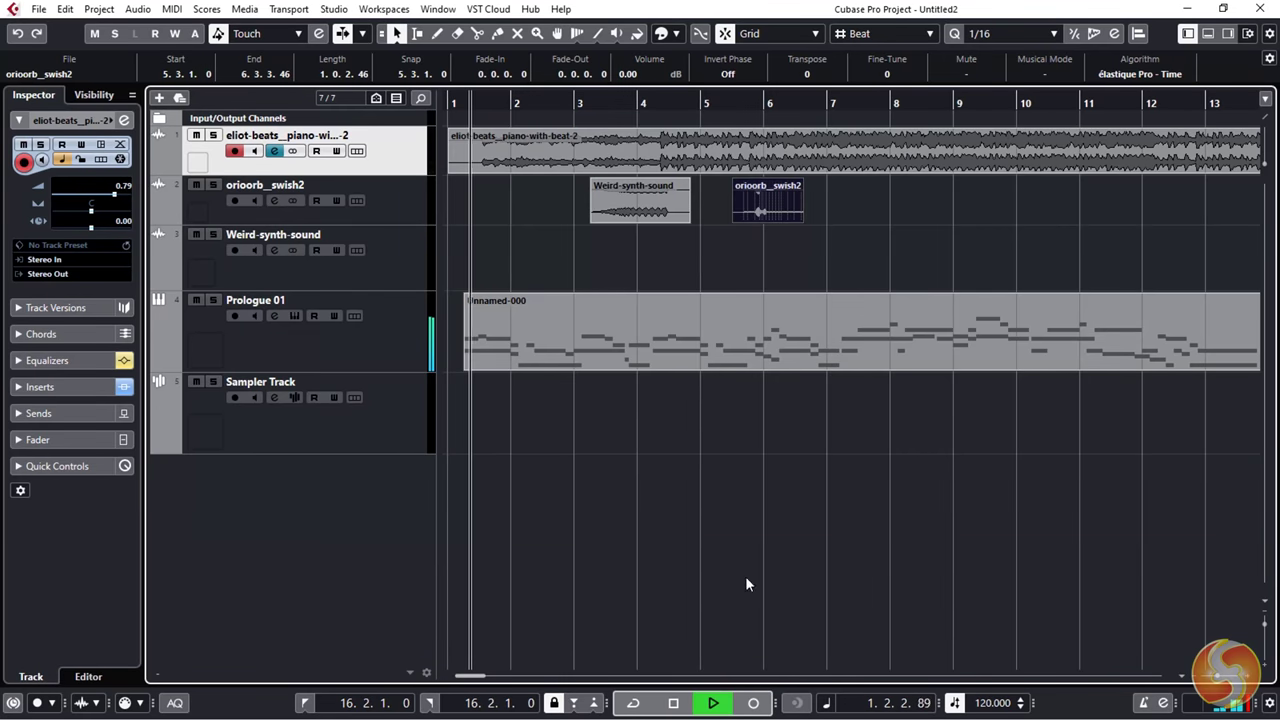
Show the lower-zone MixConsole and set the eliot-beats fader to -2.96
click(1208, 35)
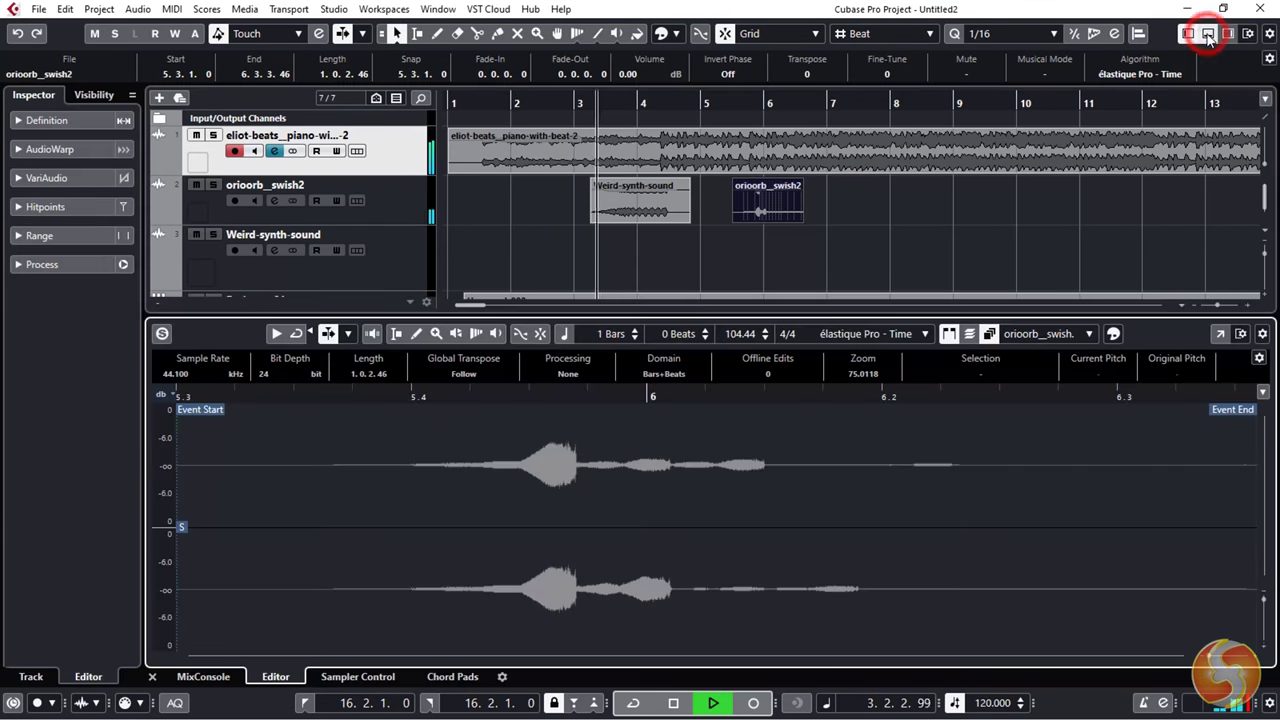
click(195, 677)
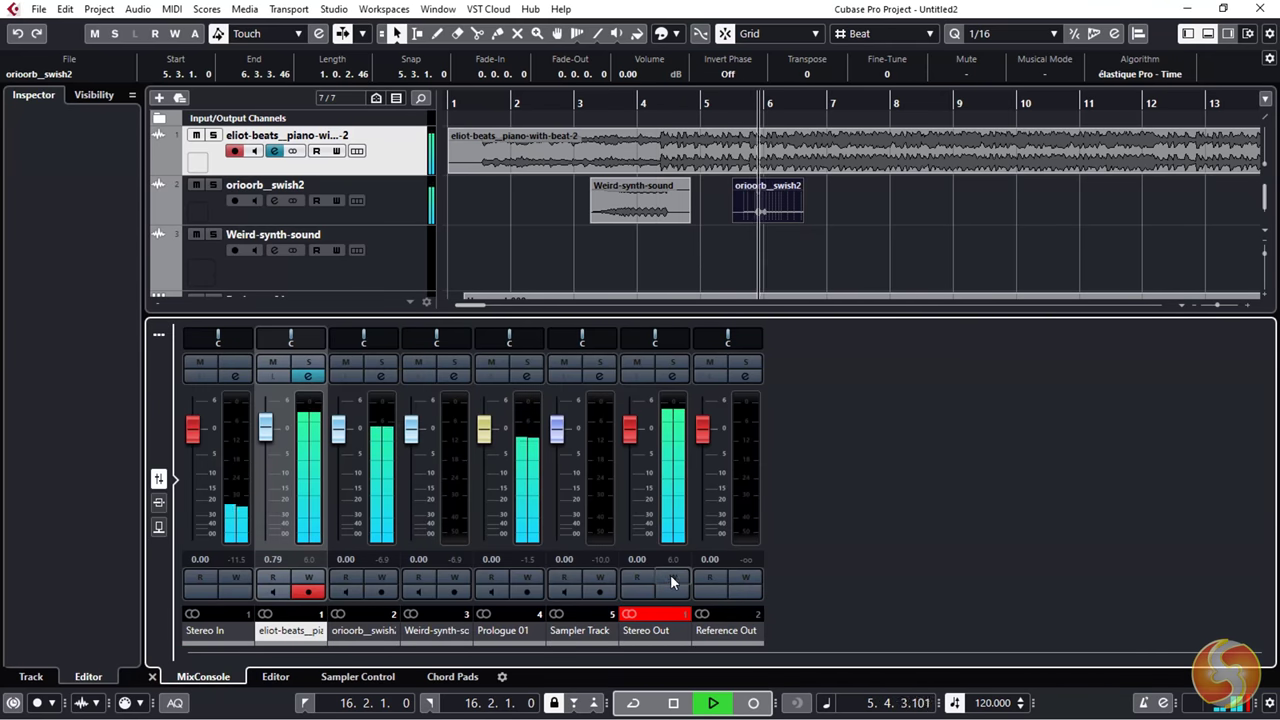
click(640, 363)
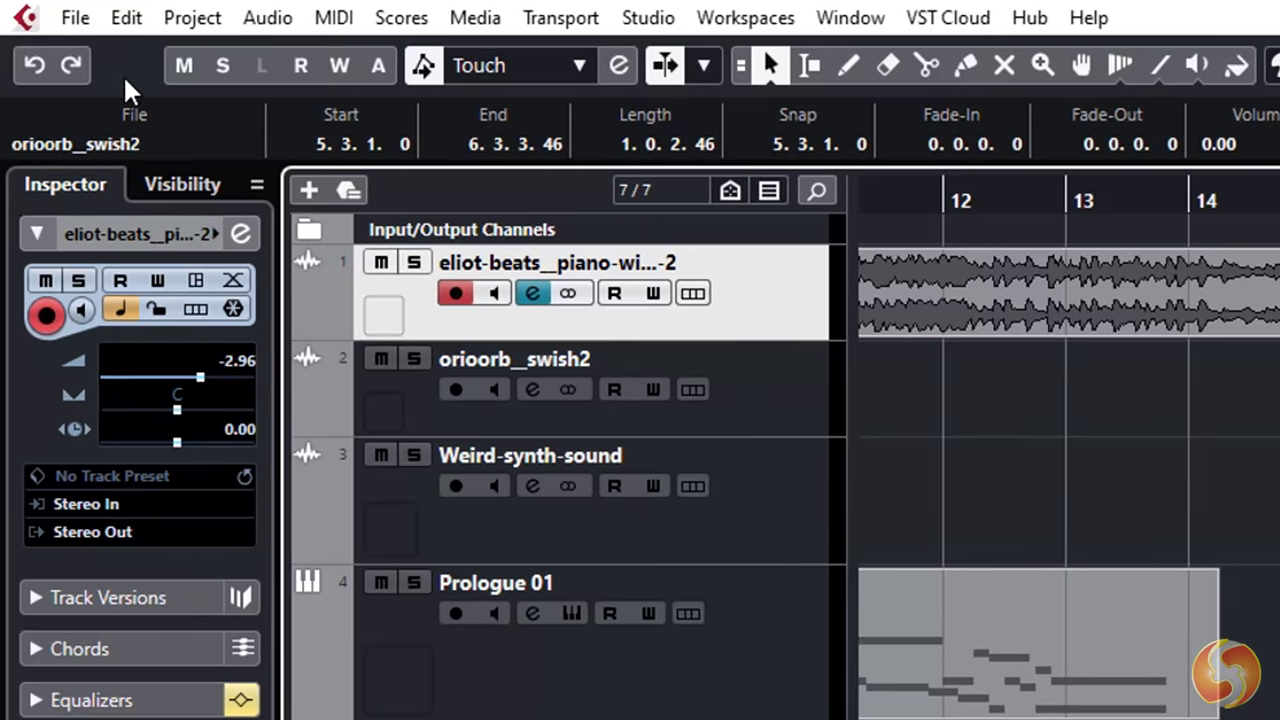
click(38, 13)
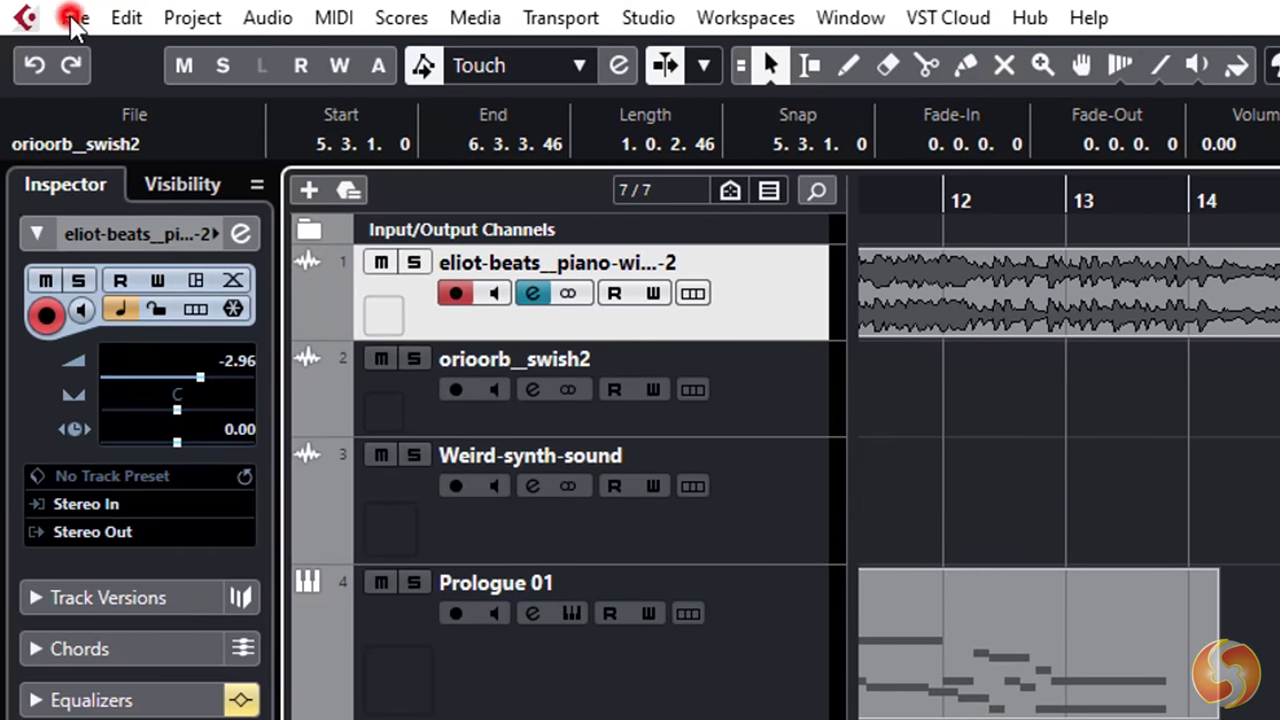
click(152, 269)
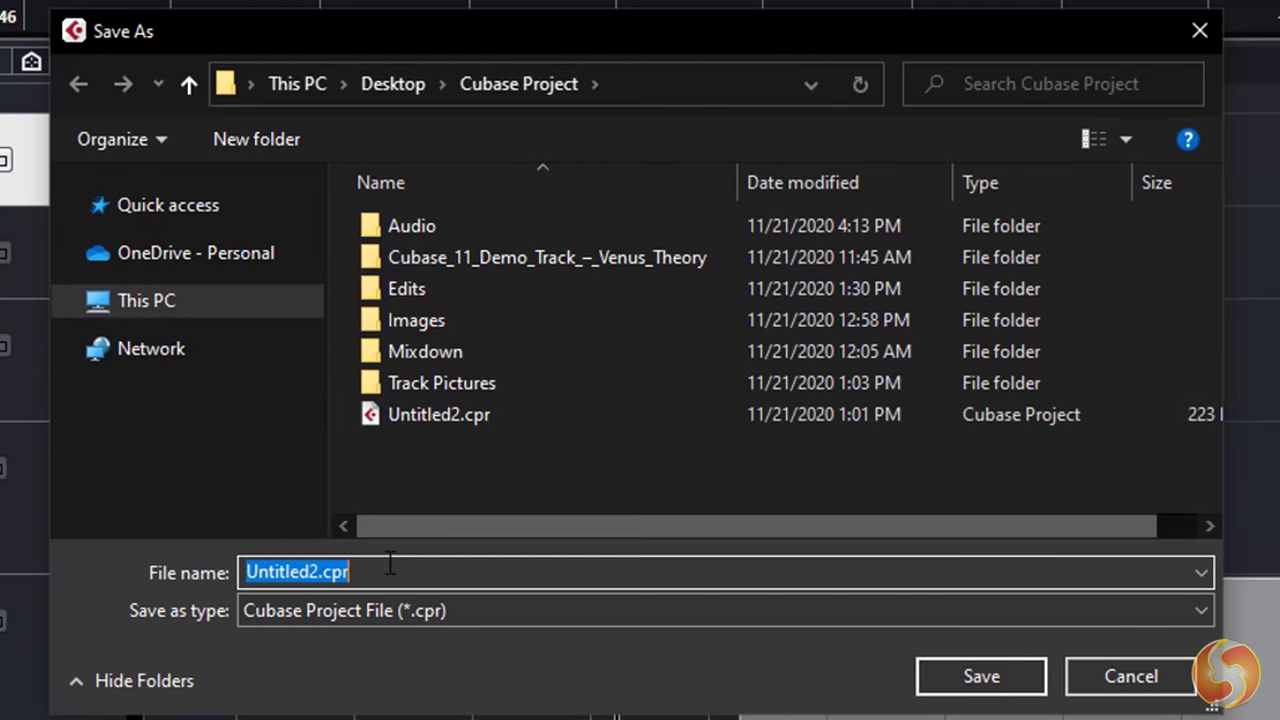
click(309, 571)
click(477, 608)
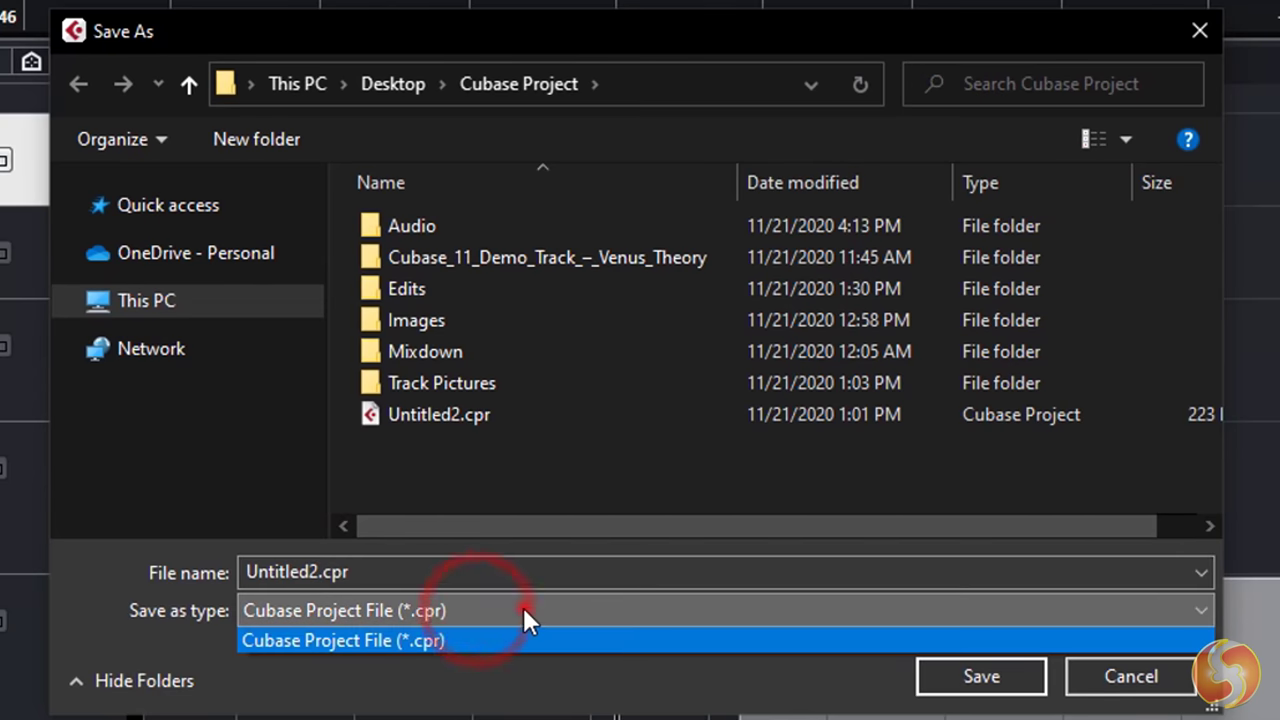
click(524, 610)
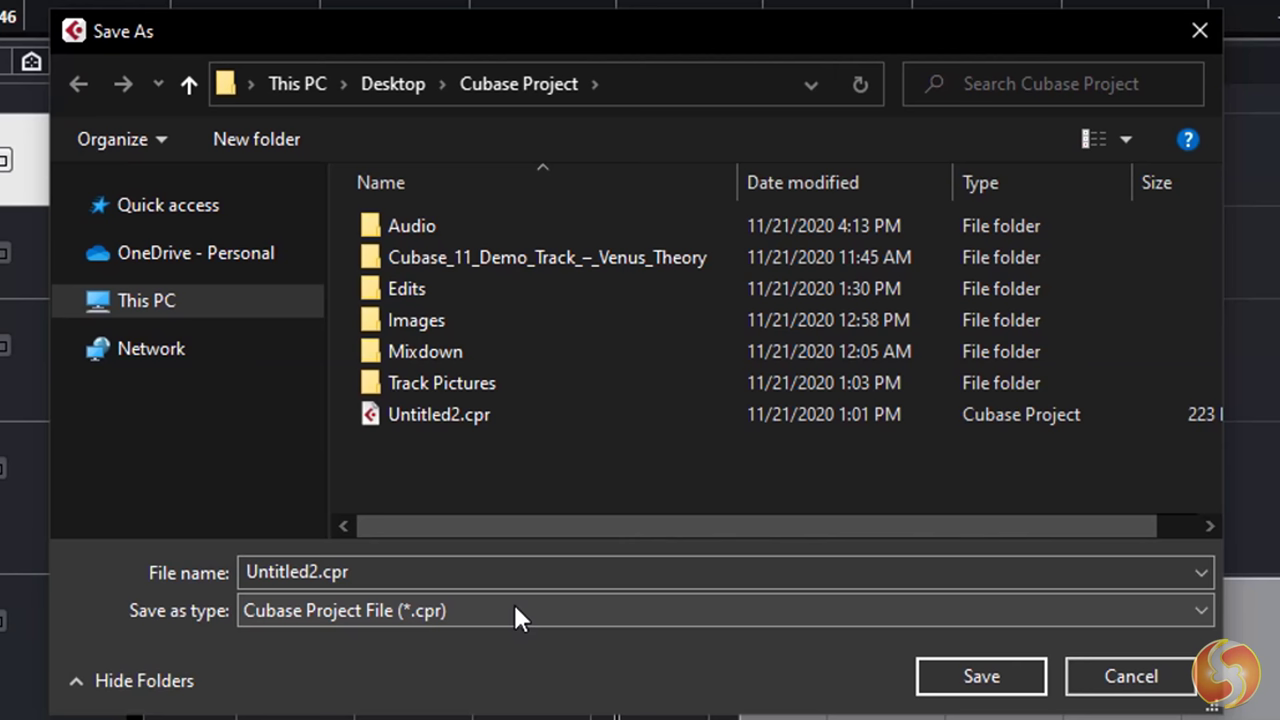
click(1083, 676)
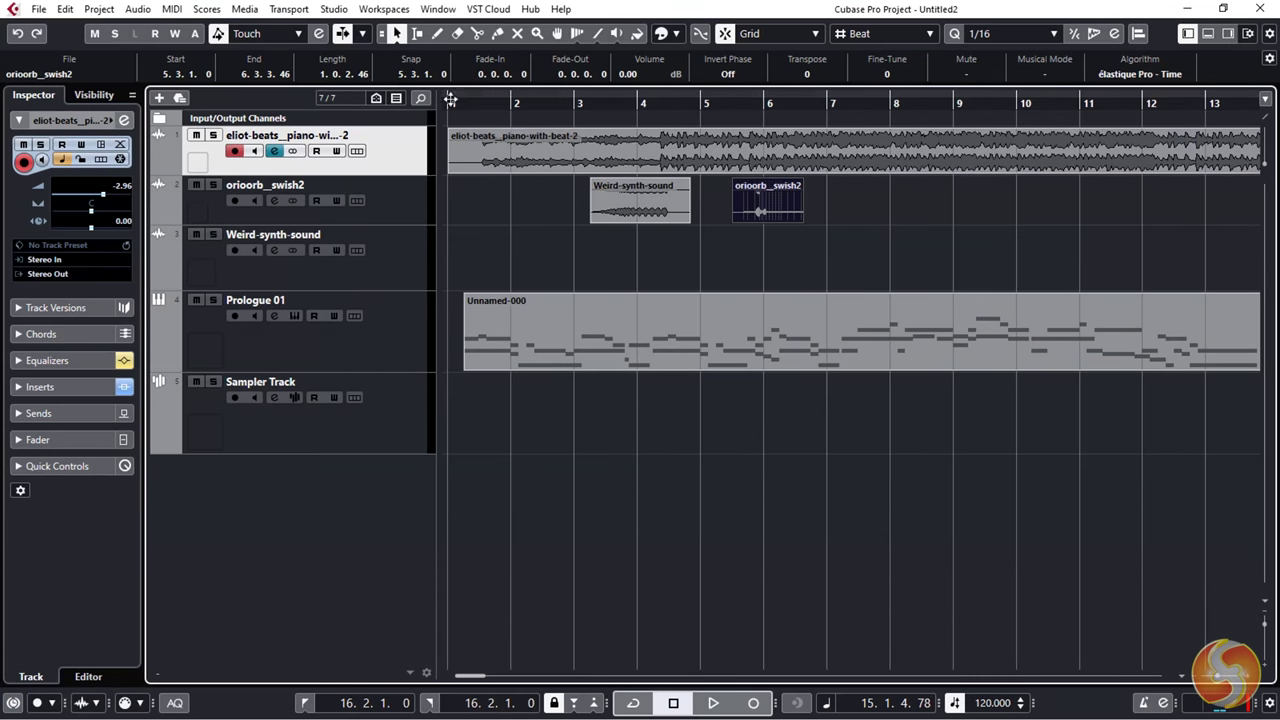
Set an active cycle range over bars 1 to 10 and open Export Audio Mixdown
drag(456, 97, 966, 128)
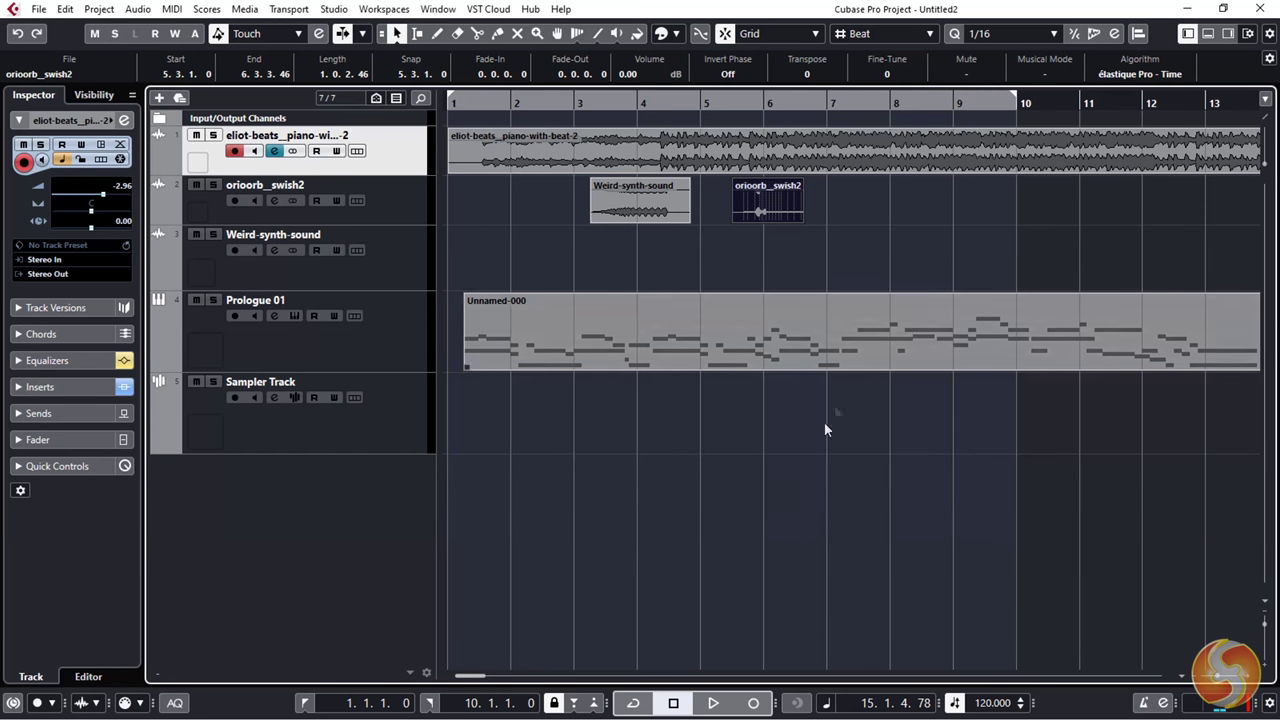
click(632, 702)
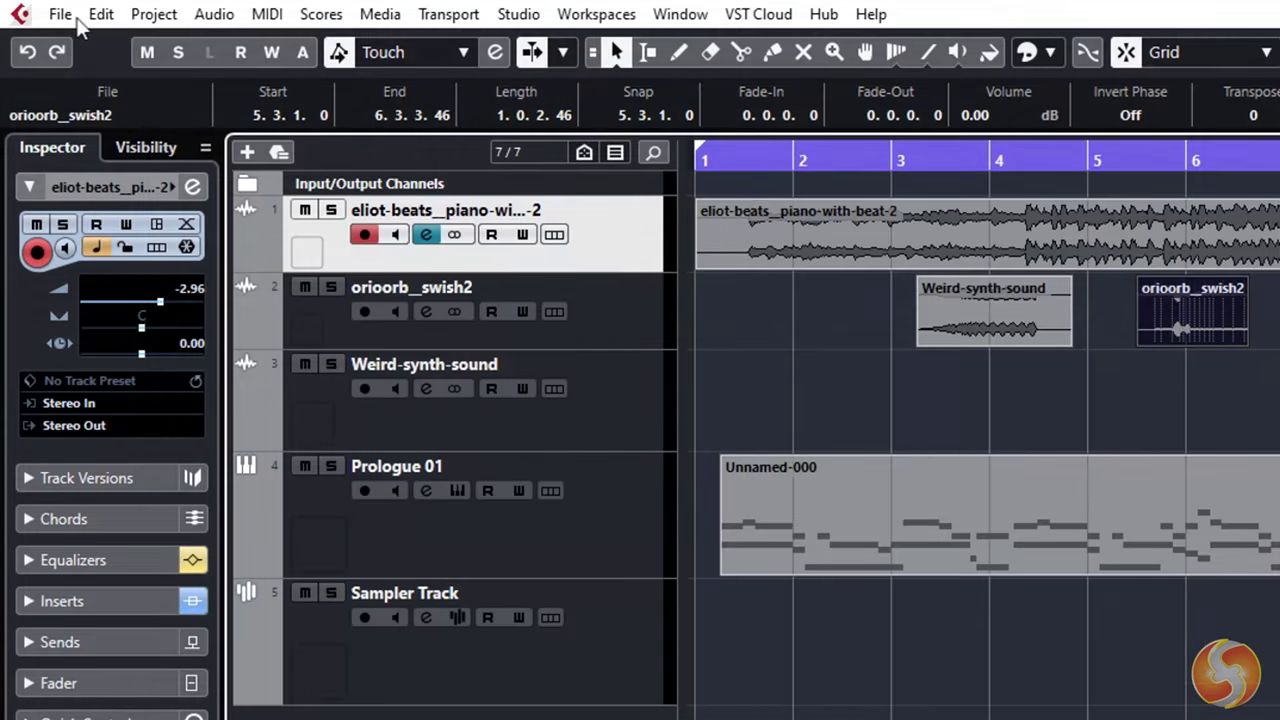
click(62, 18)
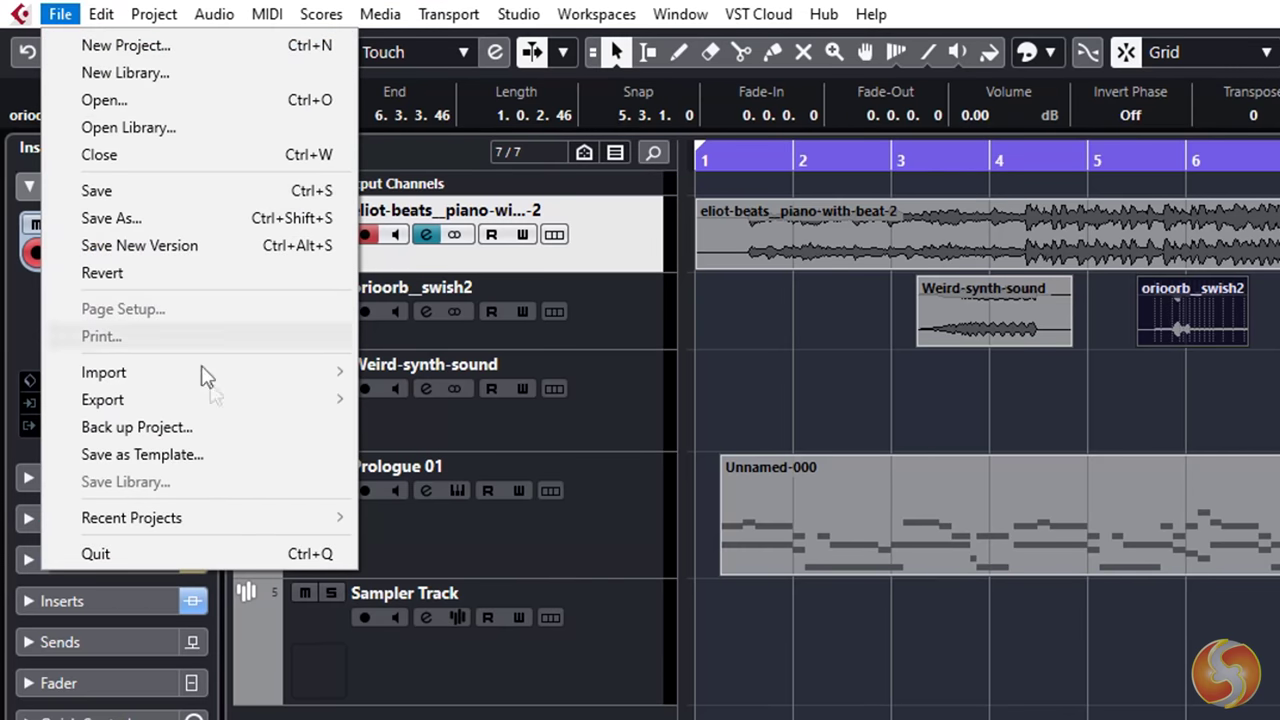
click(220, 401)
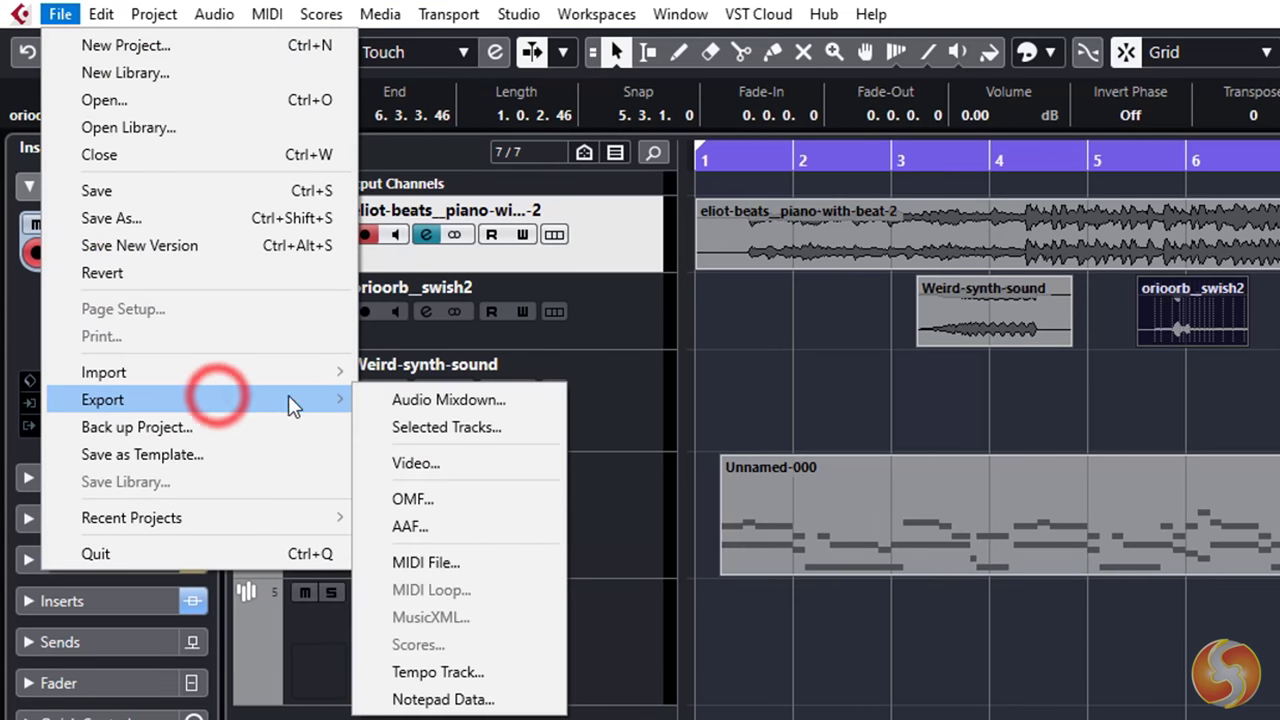
click(478, 400)
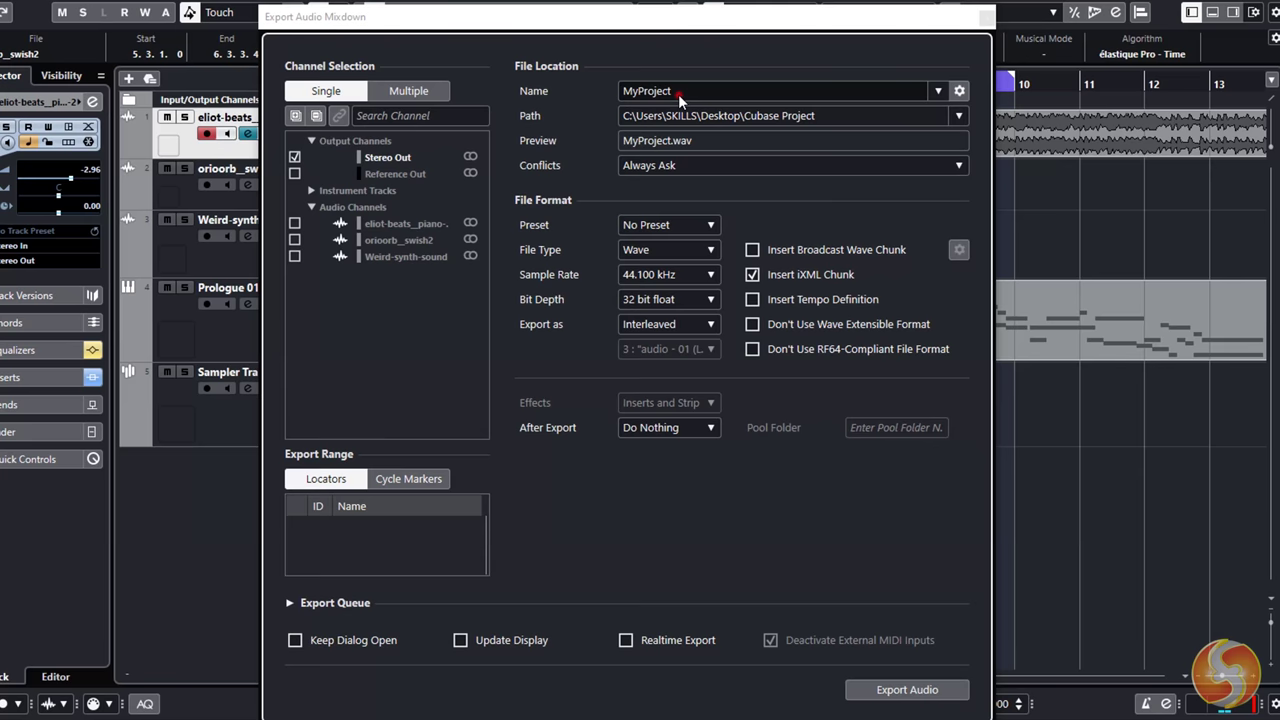
Keep MyProject as the name, with Wave, 44.100 kHz and 32 bit float settings
click(678, 92)
click(748, 115)
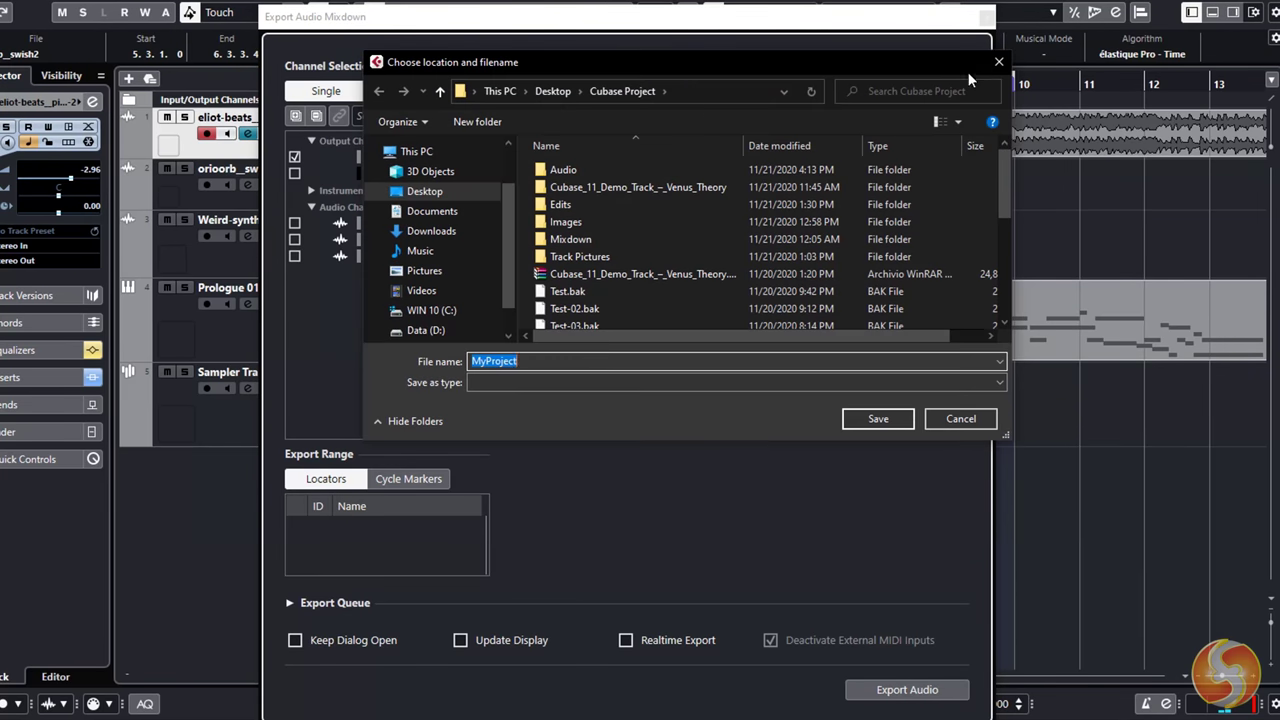
click(1005, 64)
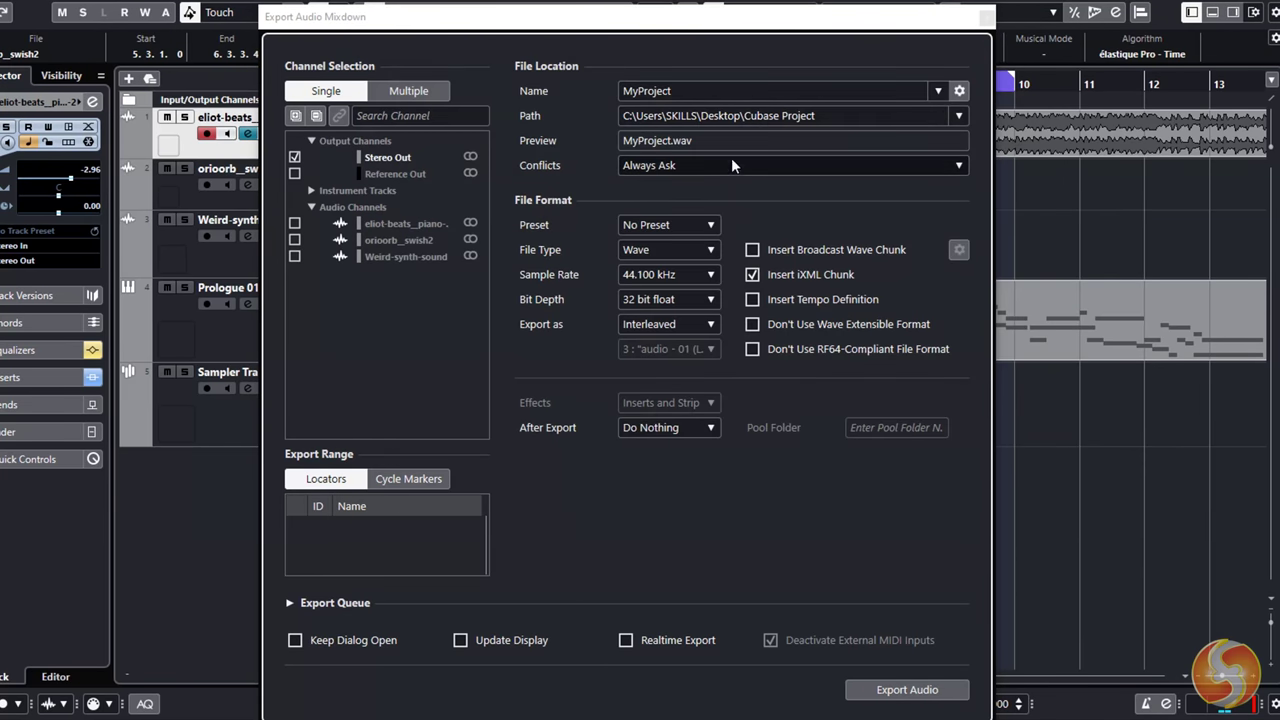
click(711, 275)
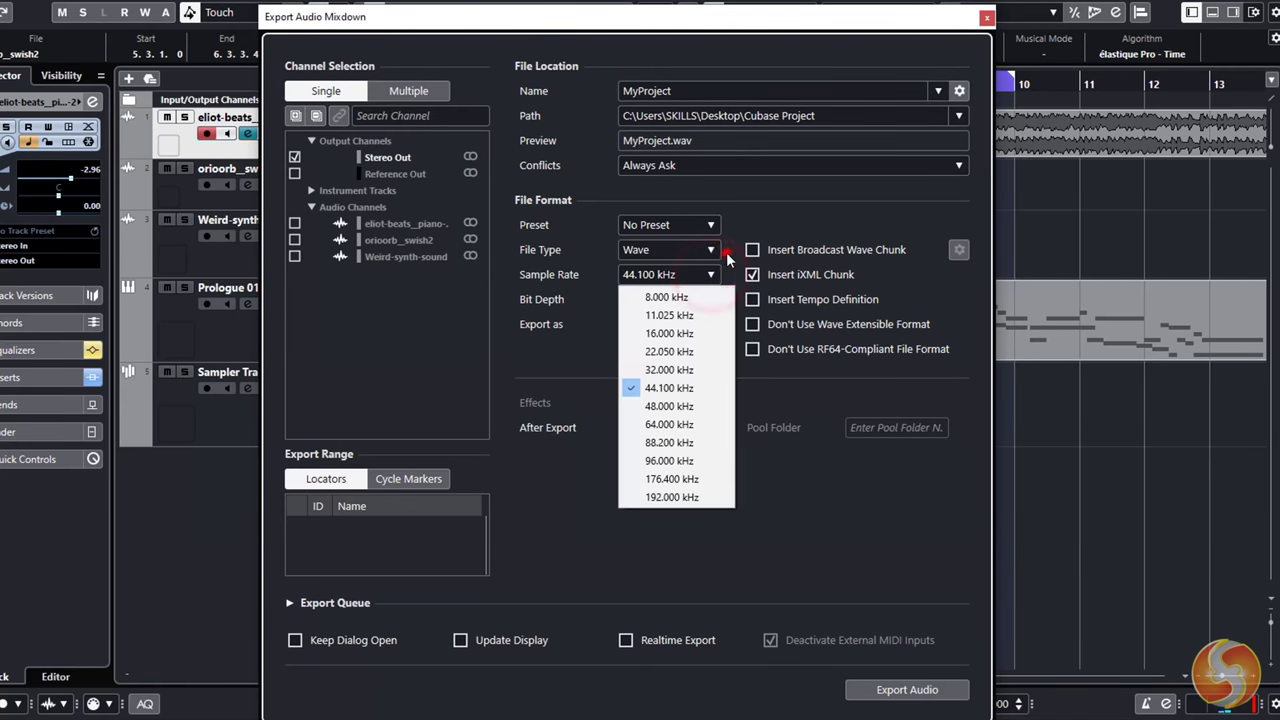
click(706, 250)
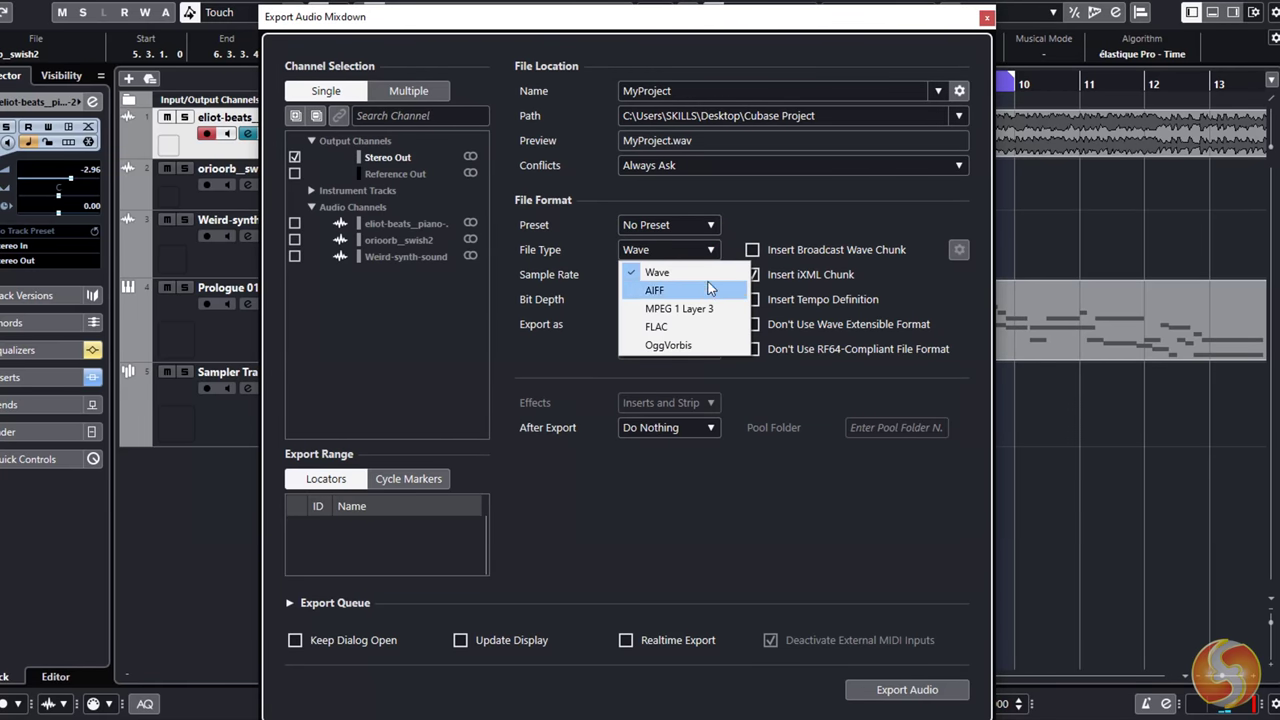
click(722, 245)
click(700, 274)
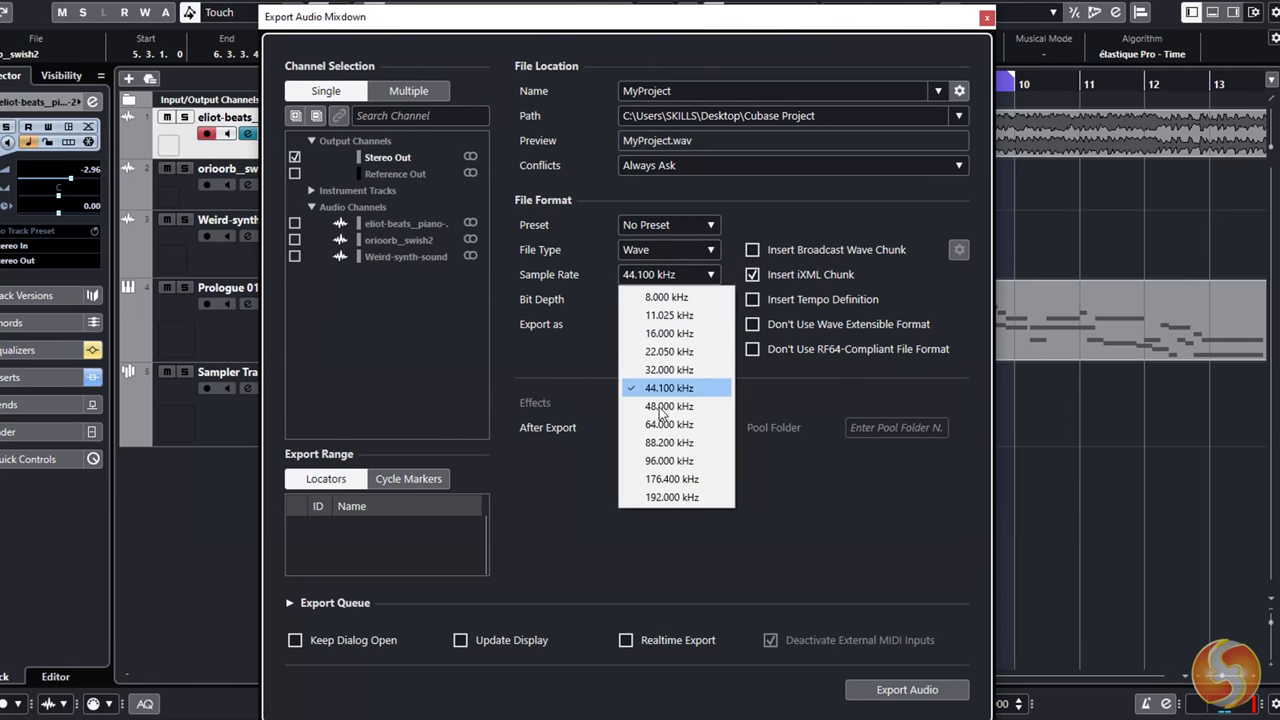
click(680, 299)
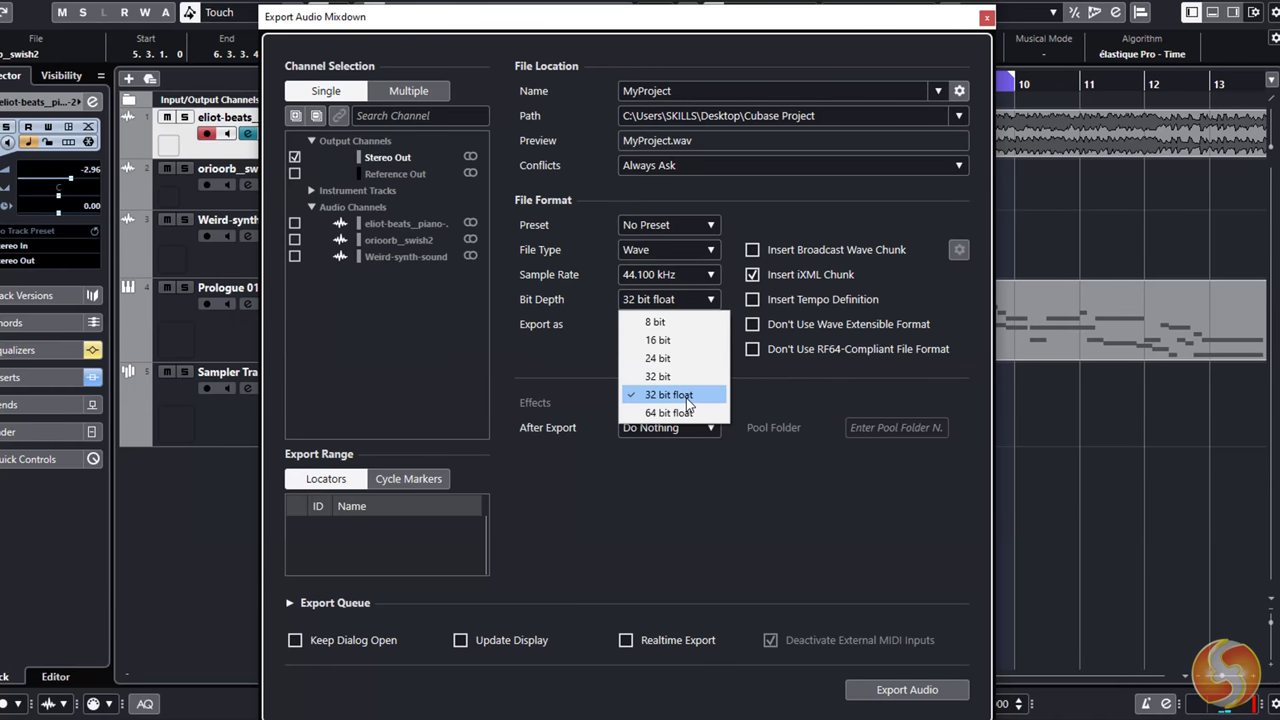
click(513, 211)
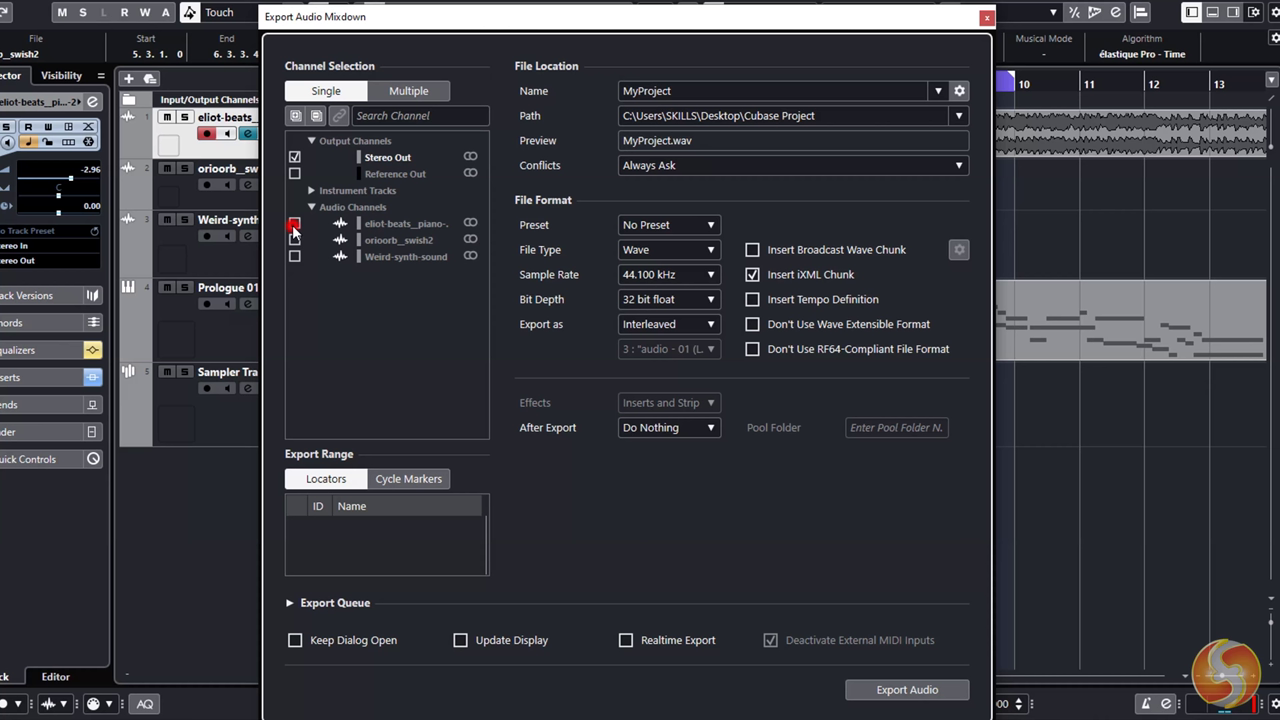
Try the individual track channels as export source, then switch back to Stereo Out
click(294, 223)
click(294, 240)
click(294, 256)
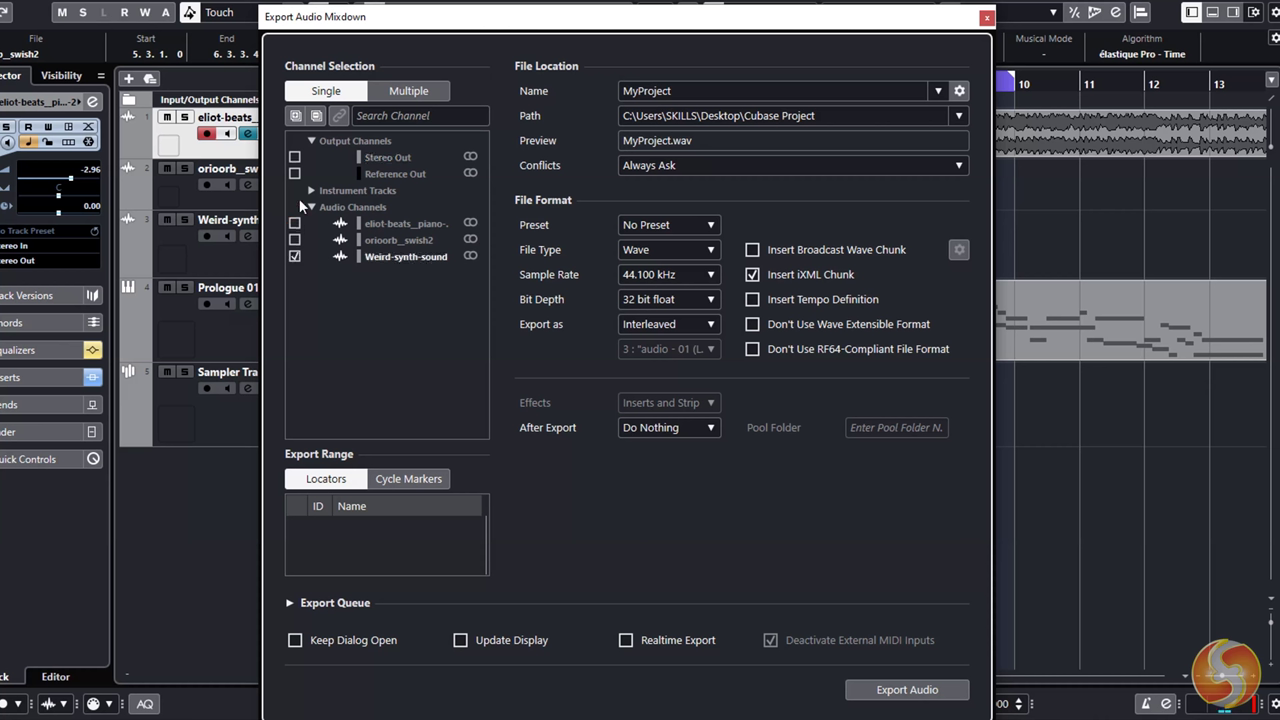
click(294, 157)
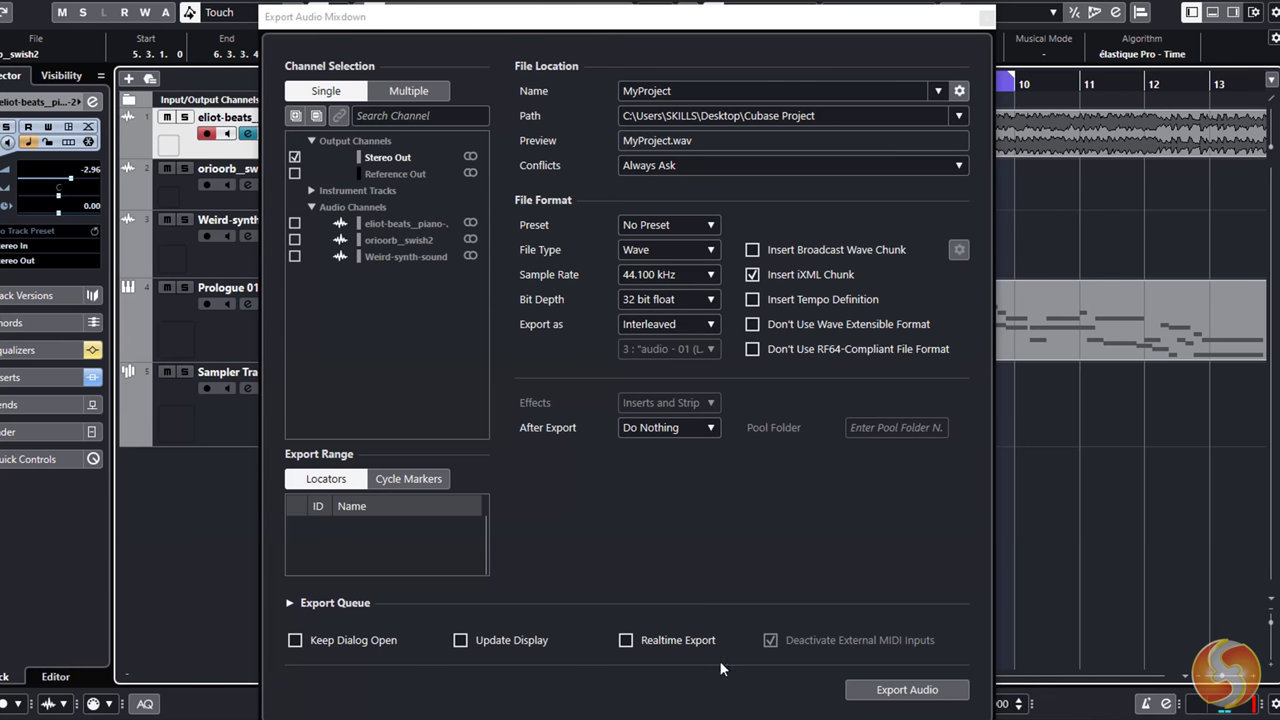
Export the audio mixdown file, closing the Export Audio Mixdown dialog
click(917, 699)
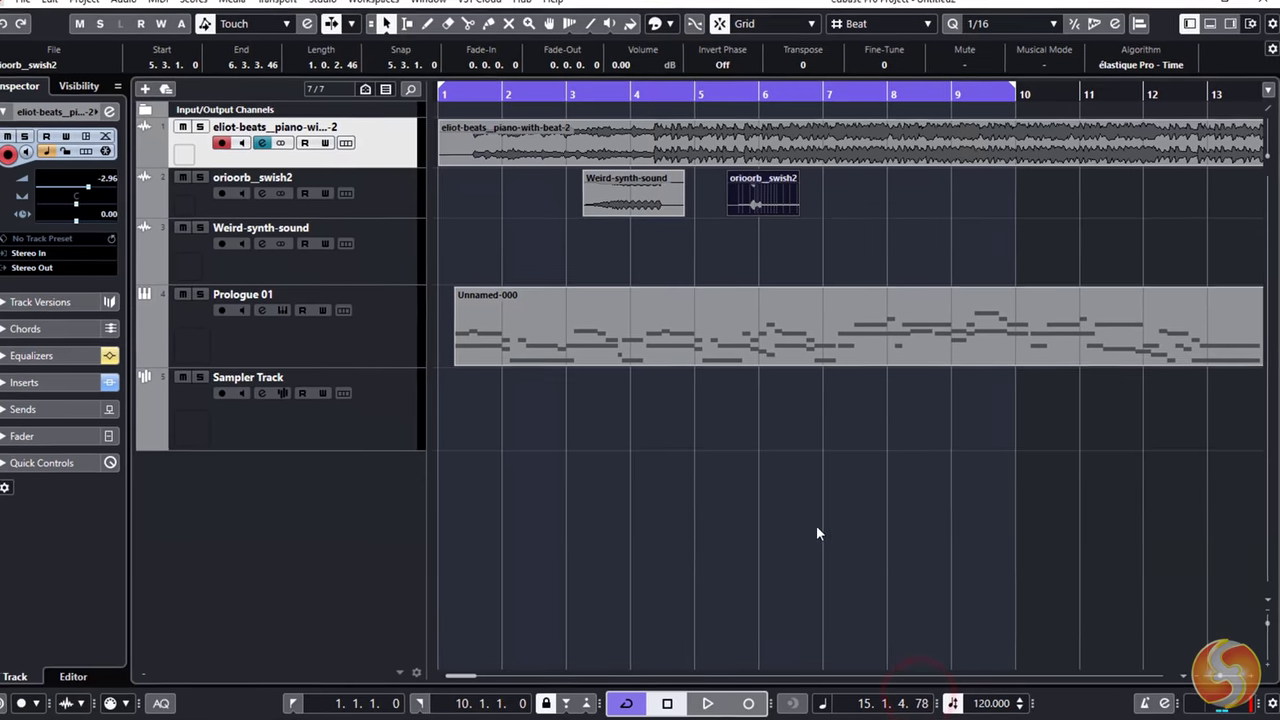